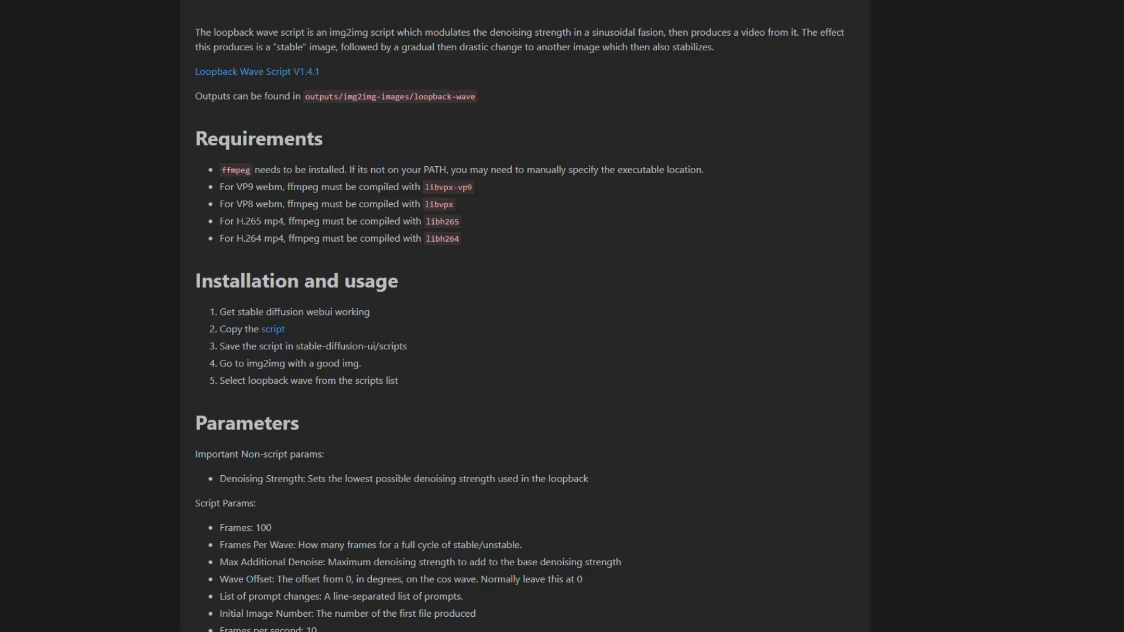
# Look over the ffmpeg download page's Requirements section and its Windows build options.
pyautogui.scroll(-2, 680, 139)
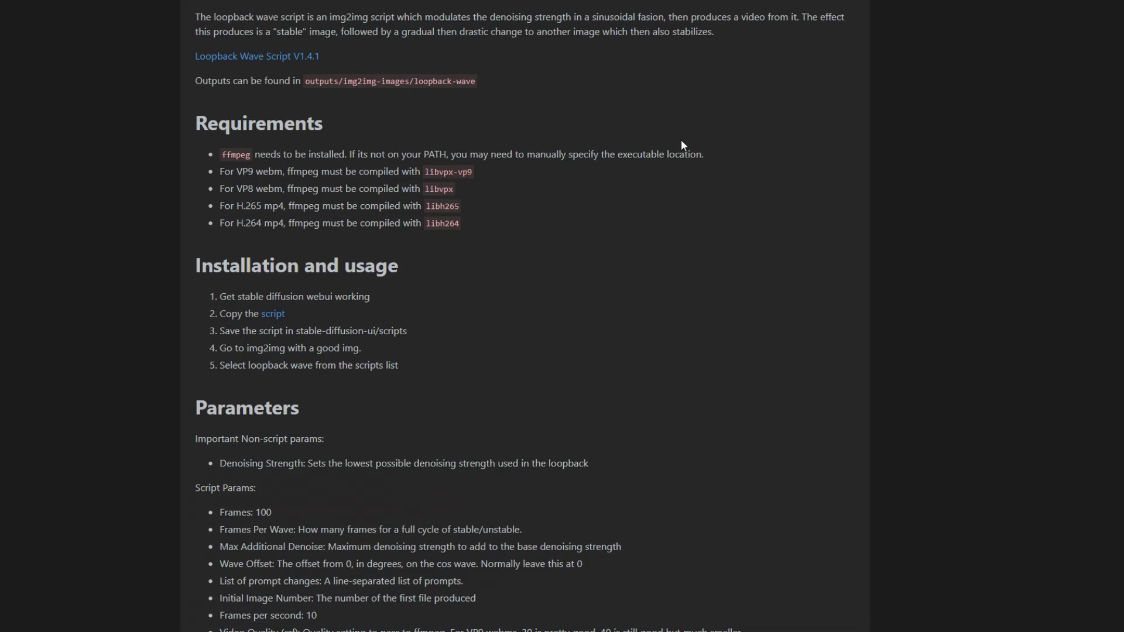
pyautogui.scroll(2, 671, 148)
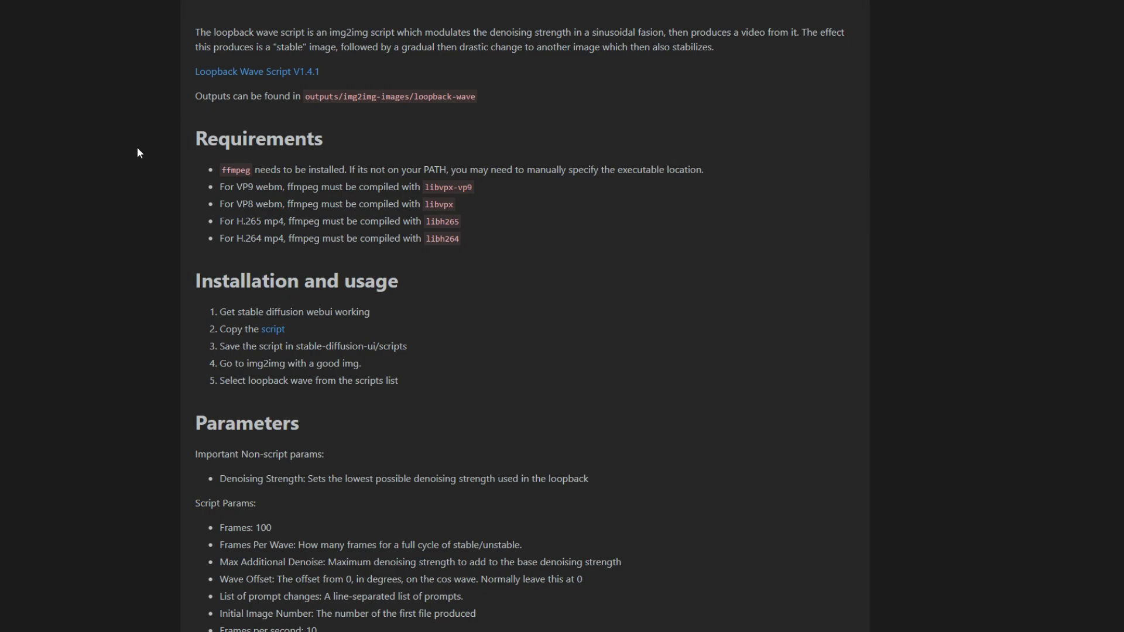
pyautogui.moveTo(186, 129); pyautogui.dragTo(444, 237)
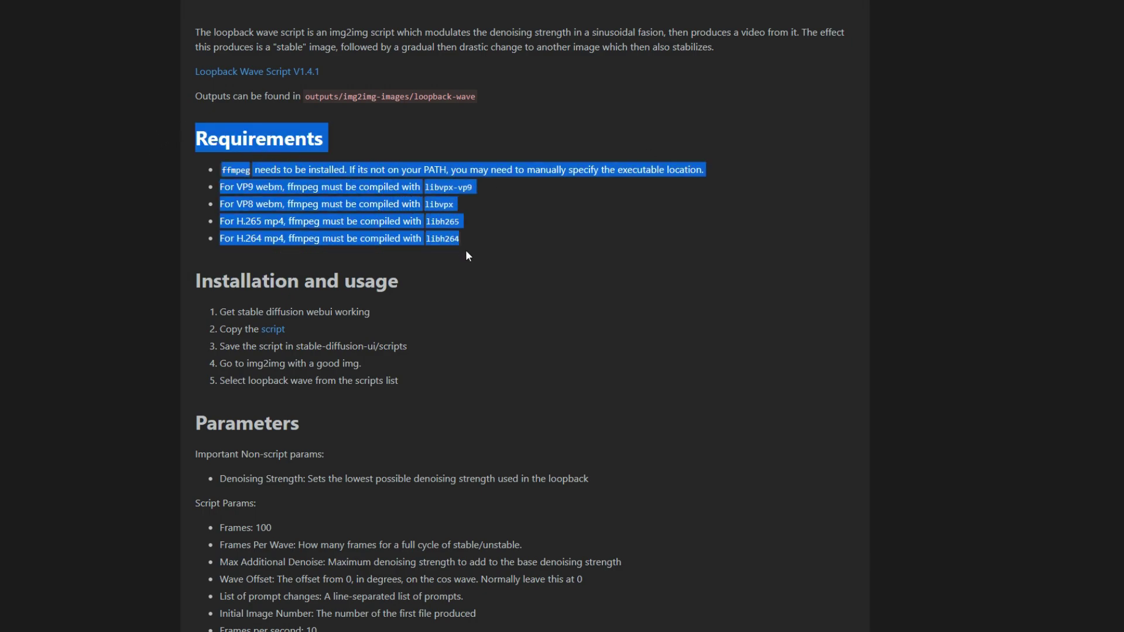
pyautogui.click(440, 408)
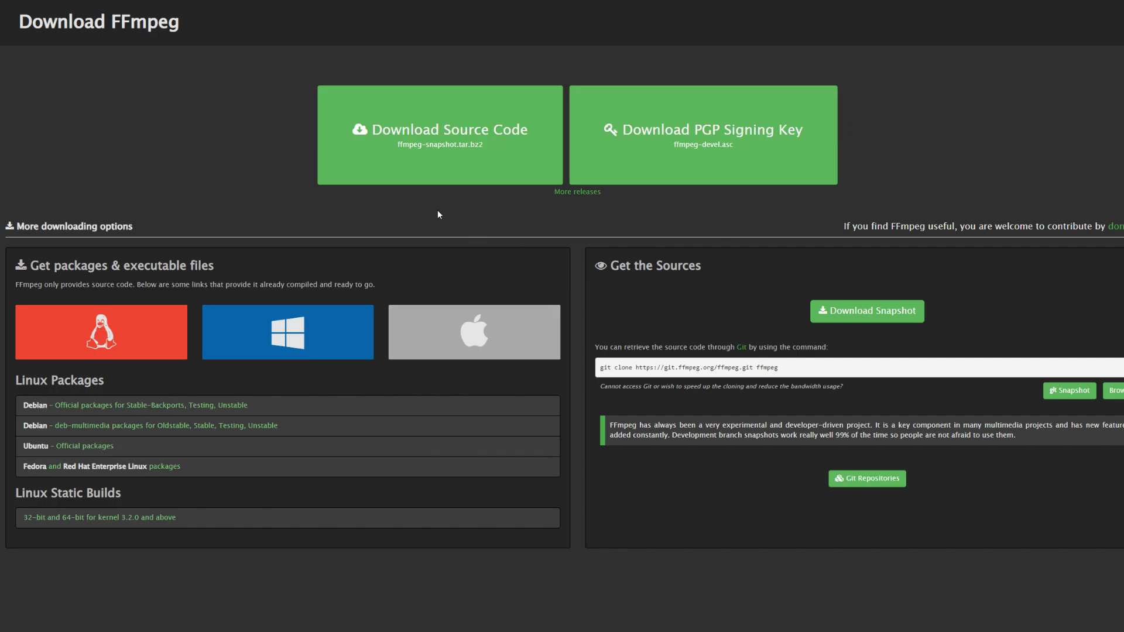
pyautogui.moveTo(287, 332)
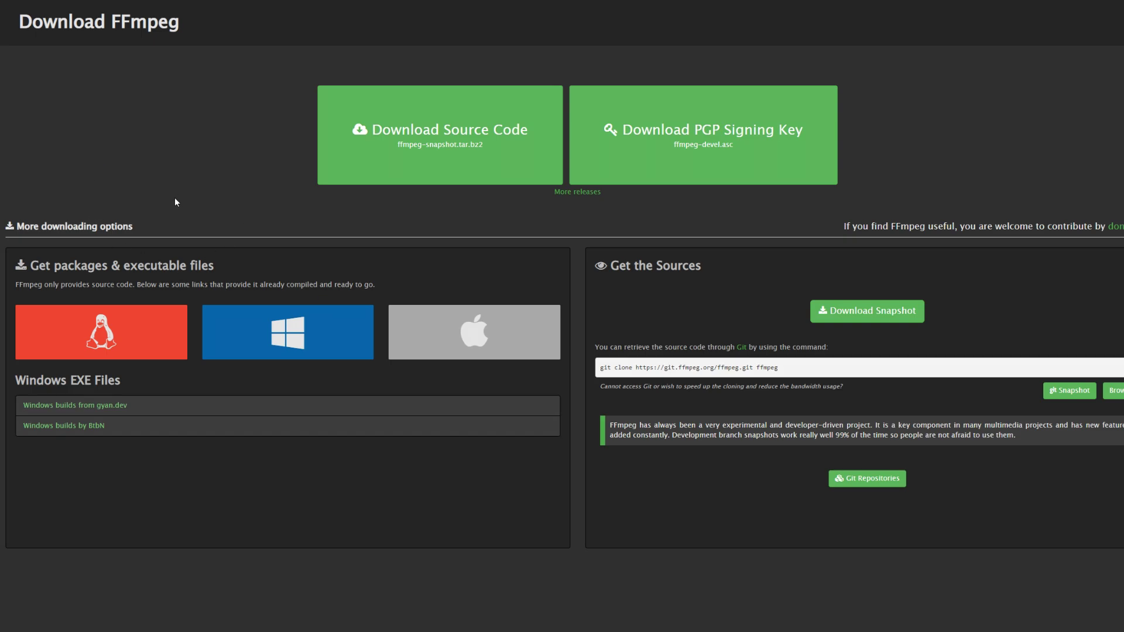
pyautogui.moveTo(143, 360)
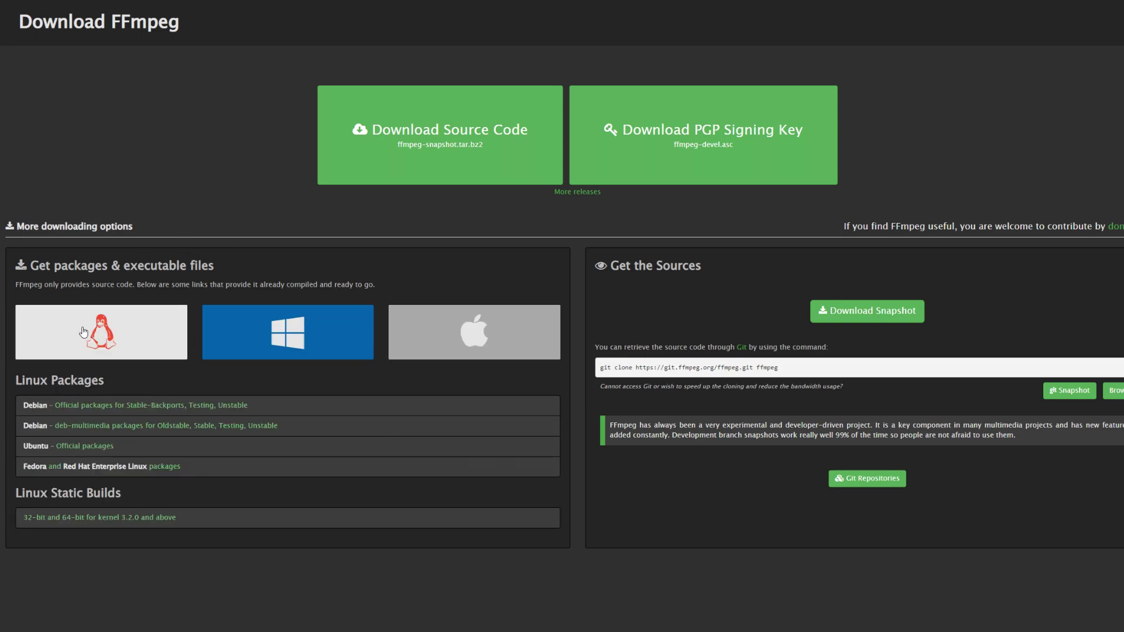
pyautogui.moveTo(503, 345)
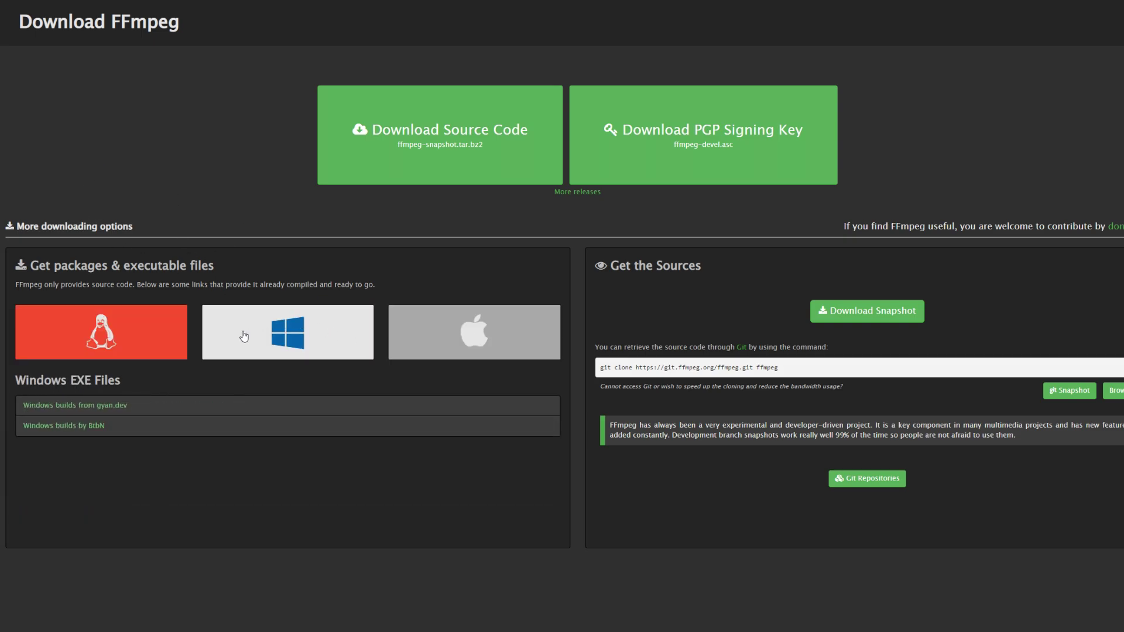
pyautogui.moveTo(119, 338)
pyautogui.moveTo(242, 347)
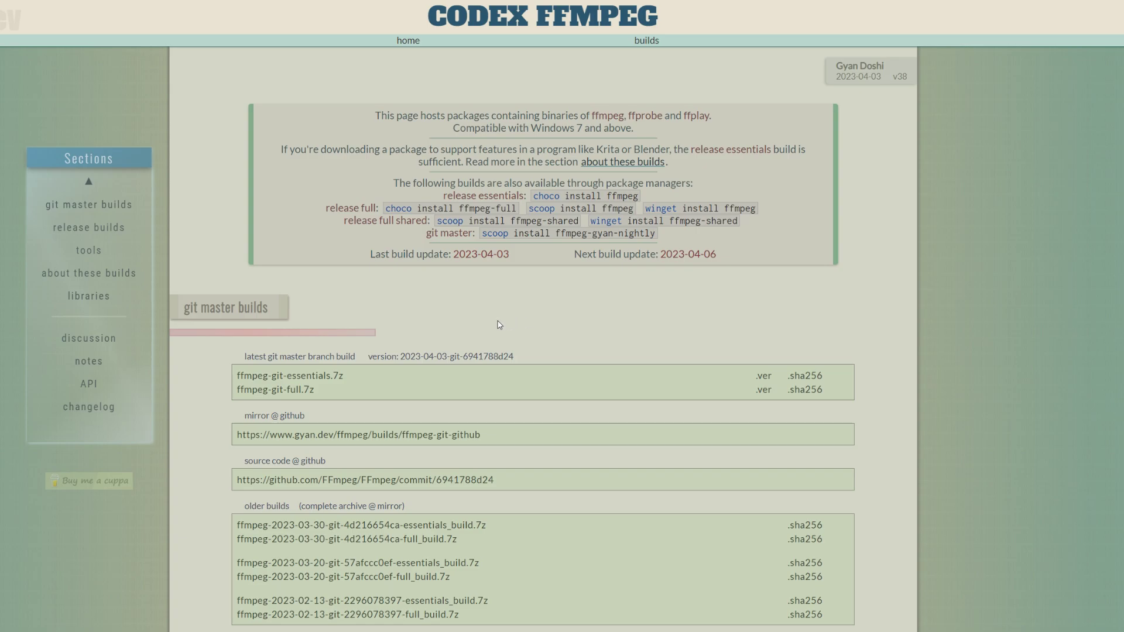
# Download the ffmpeg-git-full.7z git master build and open the finished archive in 7-Zip.
pyautogui.scroll(-3, 487, 326)
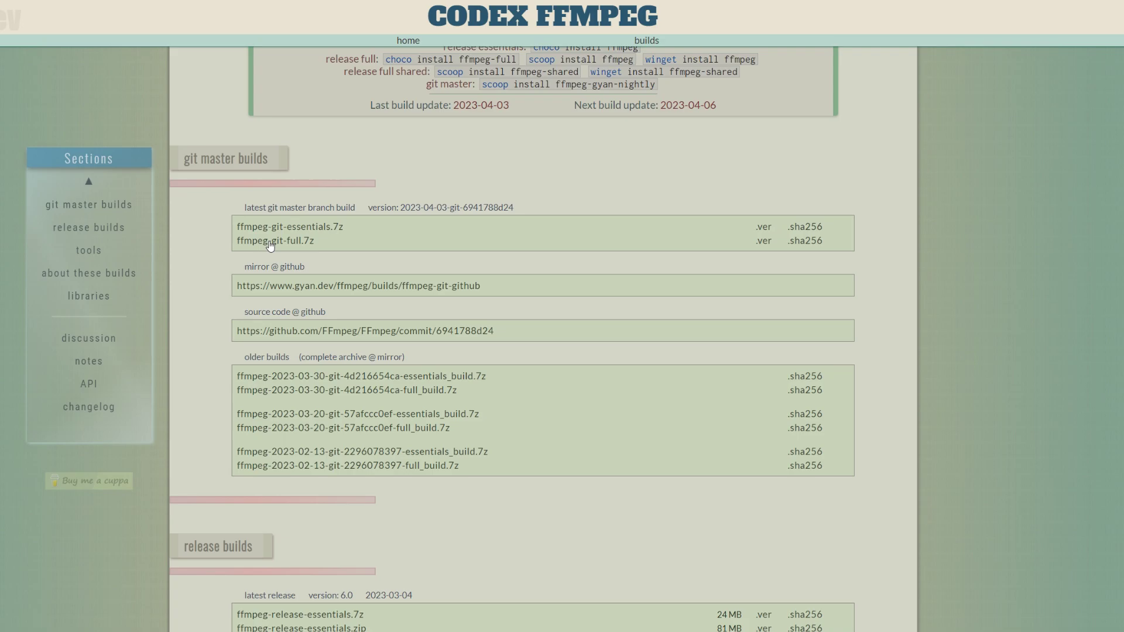
pyautogui.scroll(-15, 270, 246)
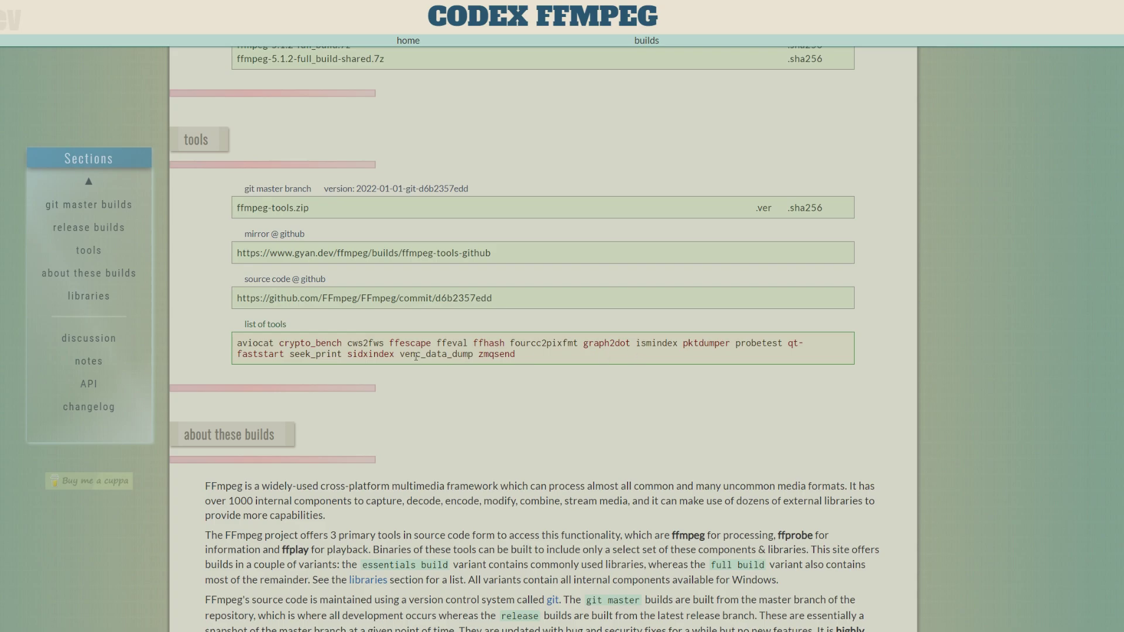
pyautogui.scroll(8, 416, 356)
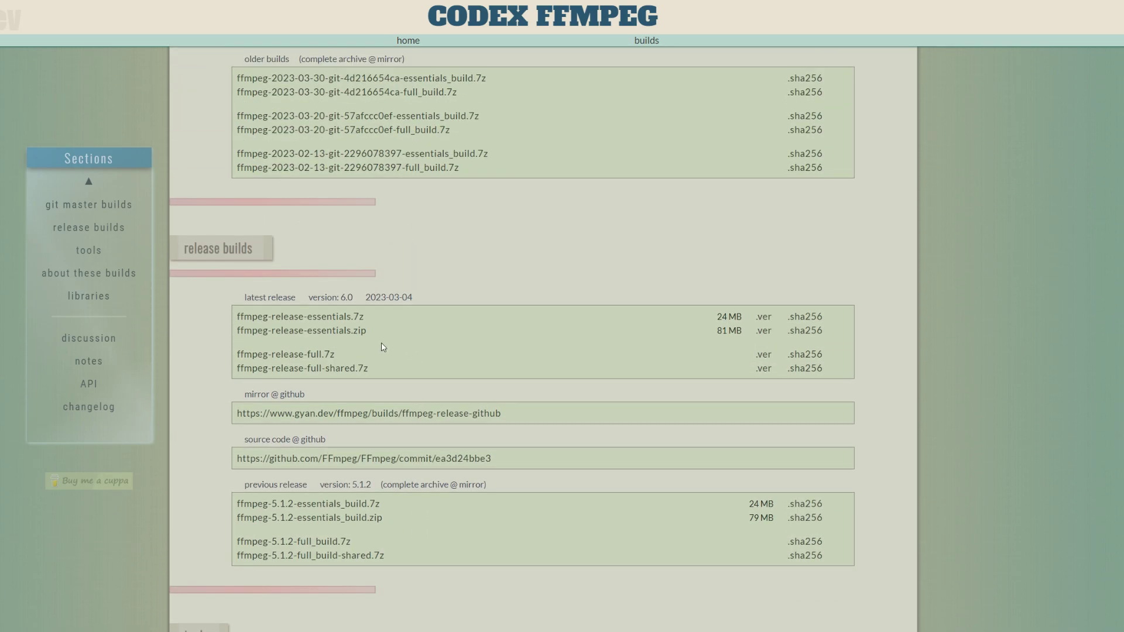
pyautogui.scroll(4, 387, 348)
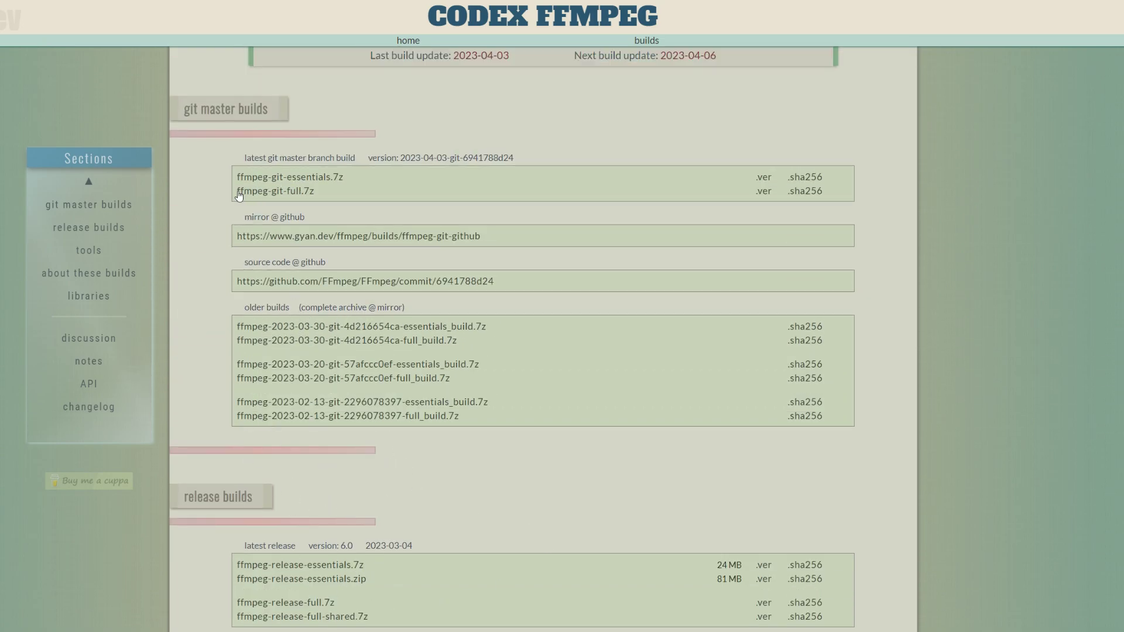
pyautogui.click(275, 191)
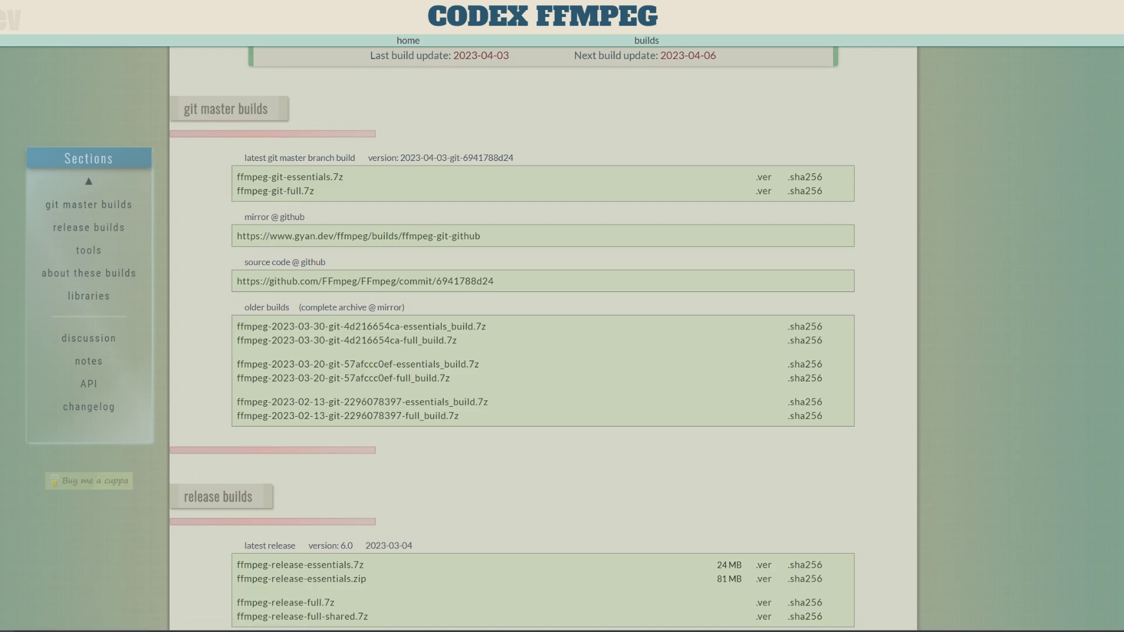
pyautogui.rightClick(6, 626)
pyautogui.click(11, 579)
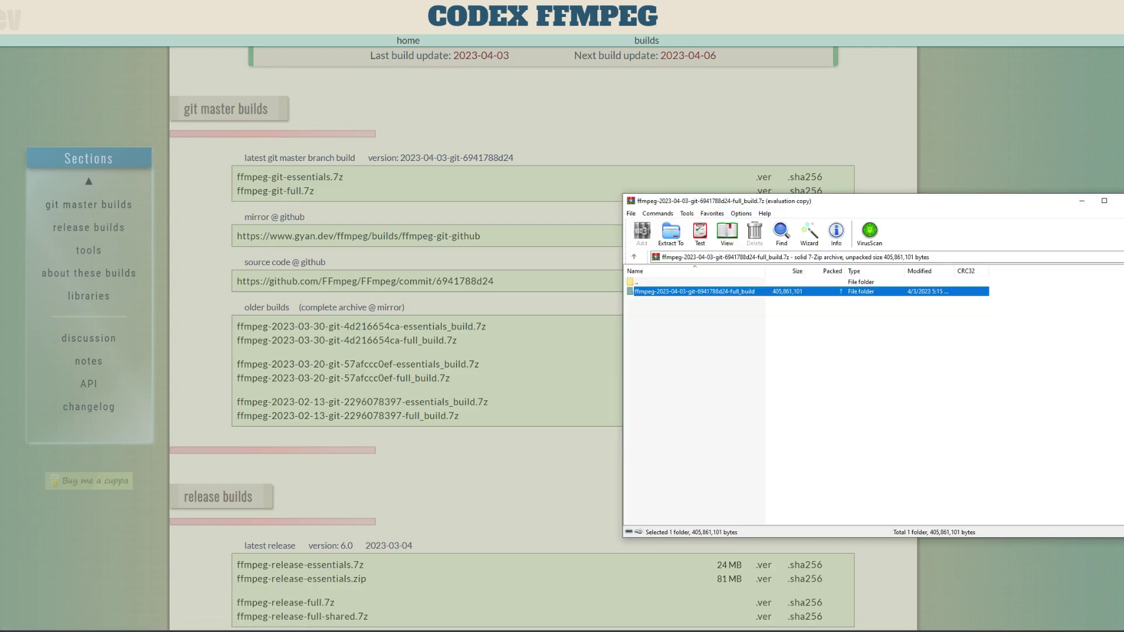
# Arrange the archive and Local Disk (C:) windows side by side and open the PATH folder.
pyautogui.moveTo(763, 205); pyautogui.dragTo(709, 206)
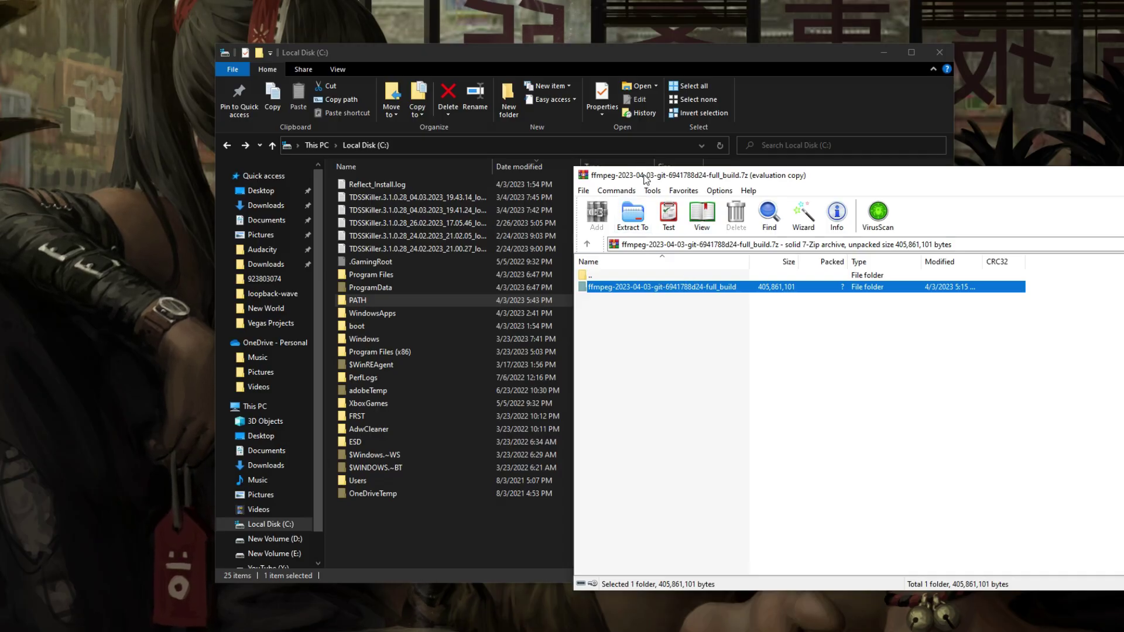
pyautogui.moveTo(646, 179); pyautogui.dragTo(703, 161)
pyautogui.moveTo(504, 50); pyautogui.dragTo(267, 42)
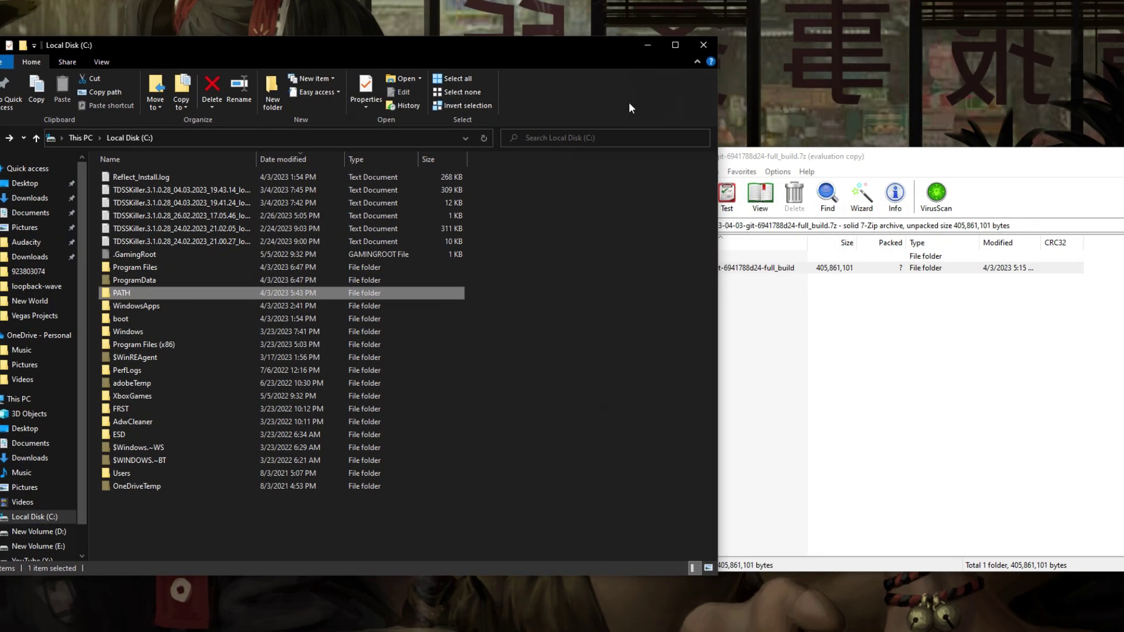
pyautogui.click(774, 158)
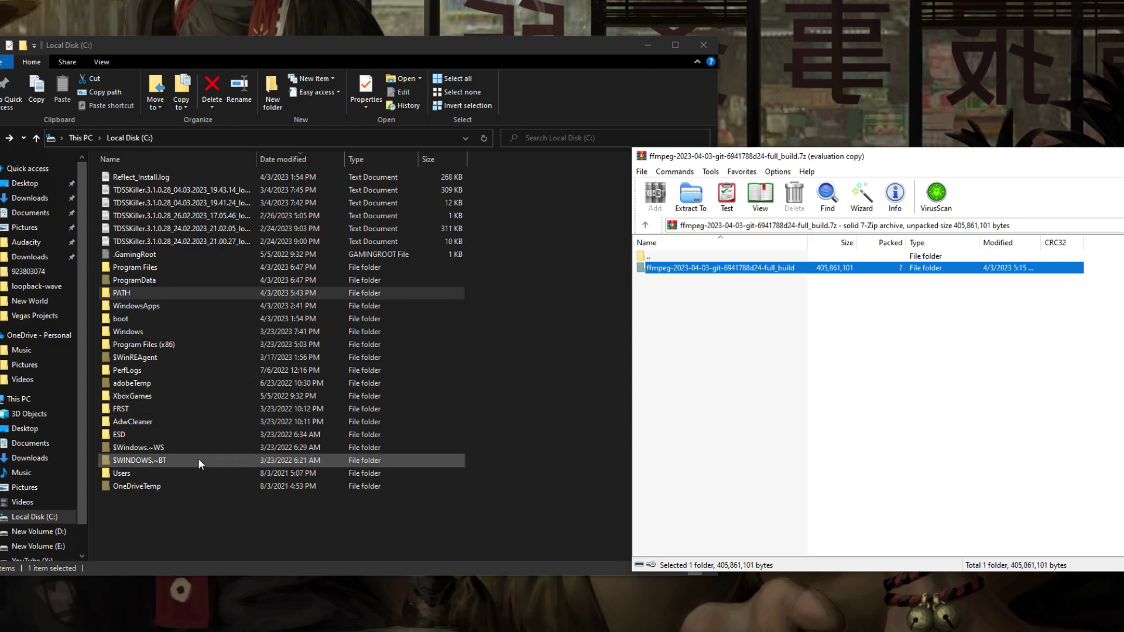
pyautogui.click(157, 515)
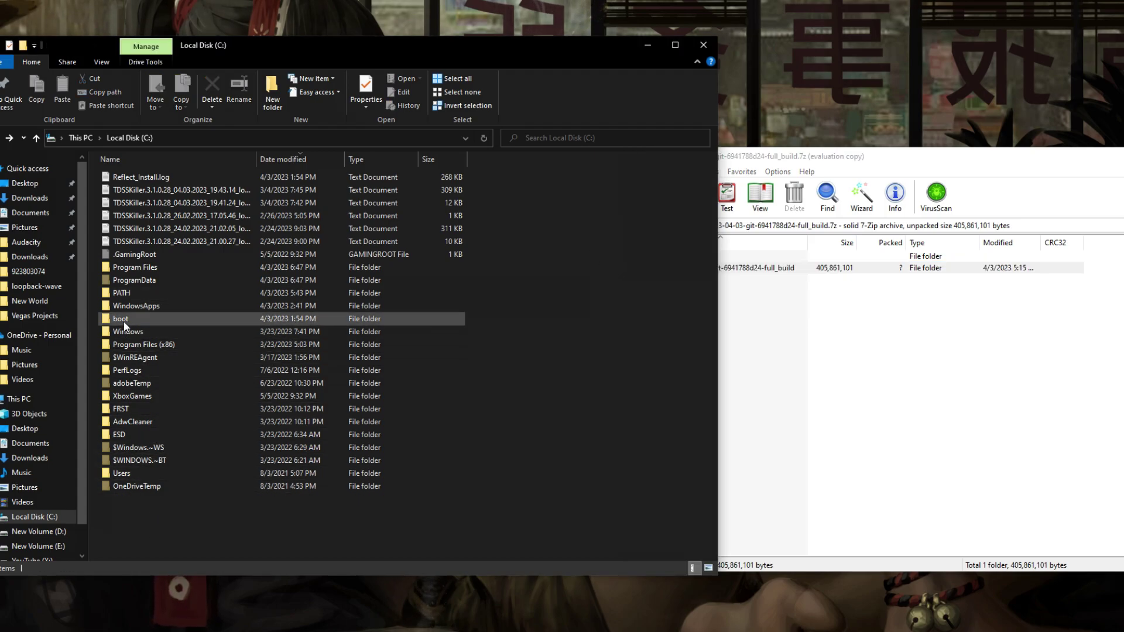
pyautogui.click(120, 294)
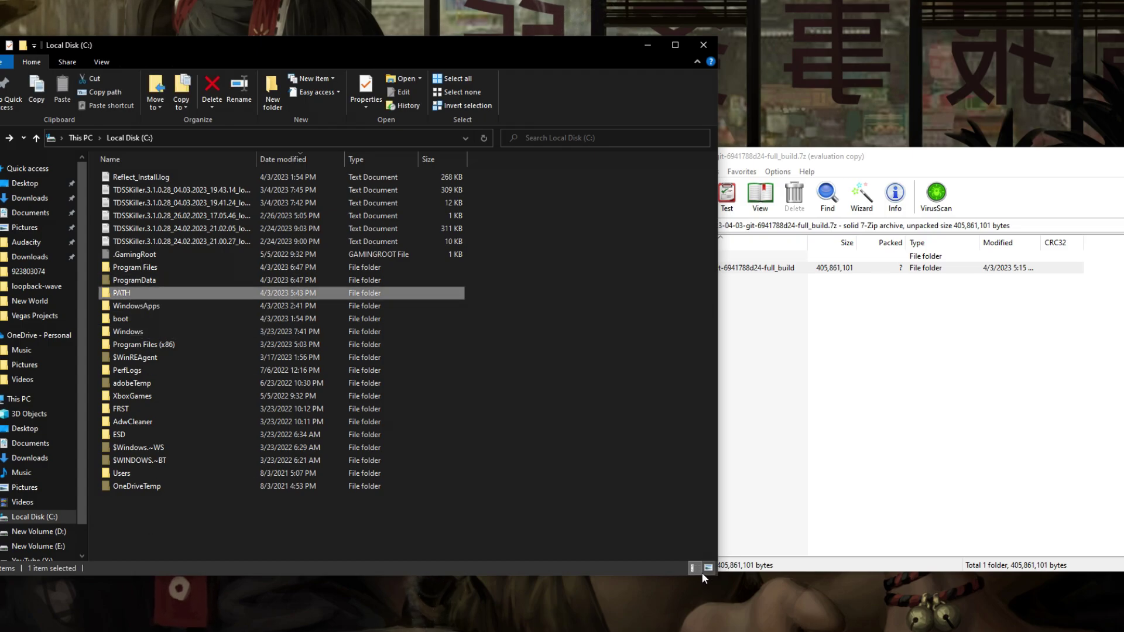
pyautogui.moveTo(717, 576); pyautogui.dragTo(739, 580)
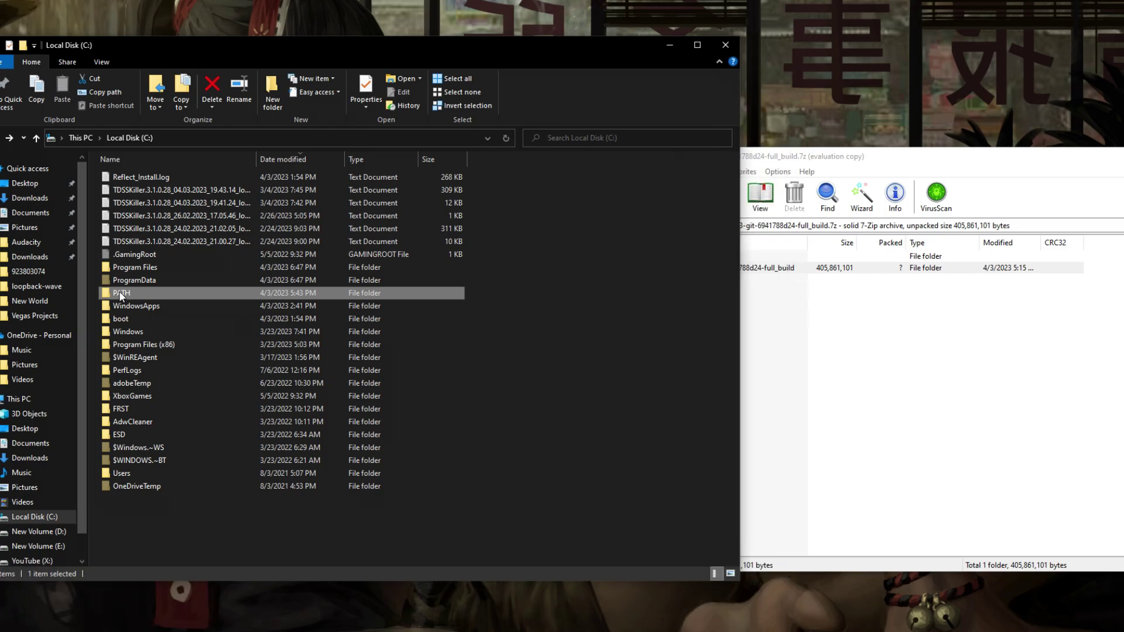
pyautogui.doubleClick(120, 294)
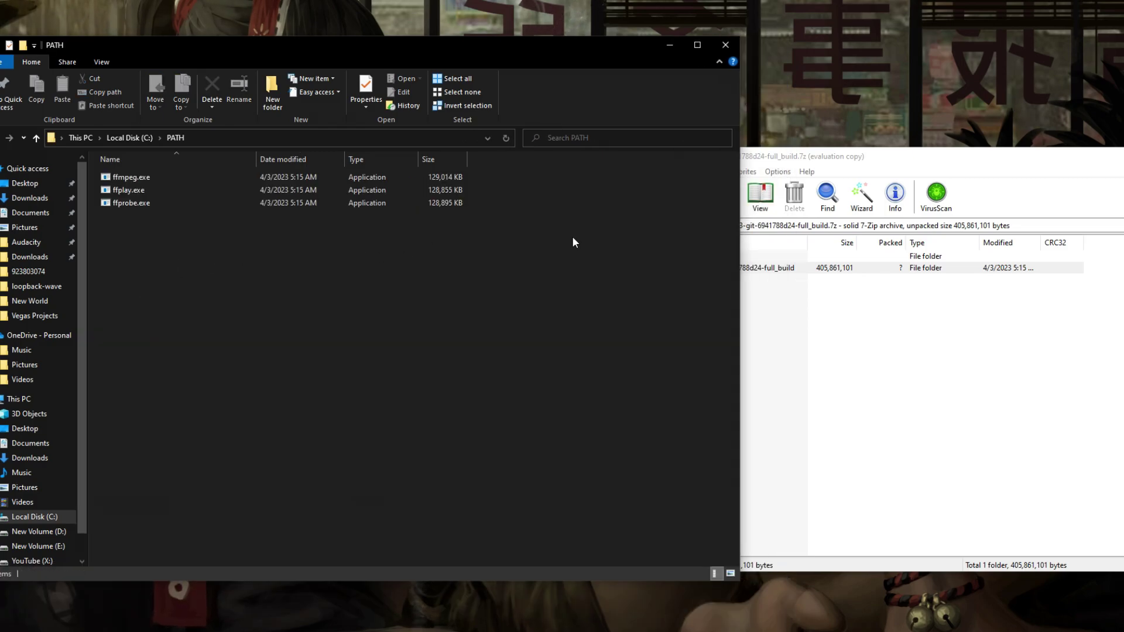
# Browse the archive into full_build\bin alongside the C:\PATH folder.
pyautogui.click(824, 339)
pyautogui.doubleClick(694, 270)
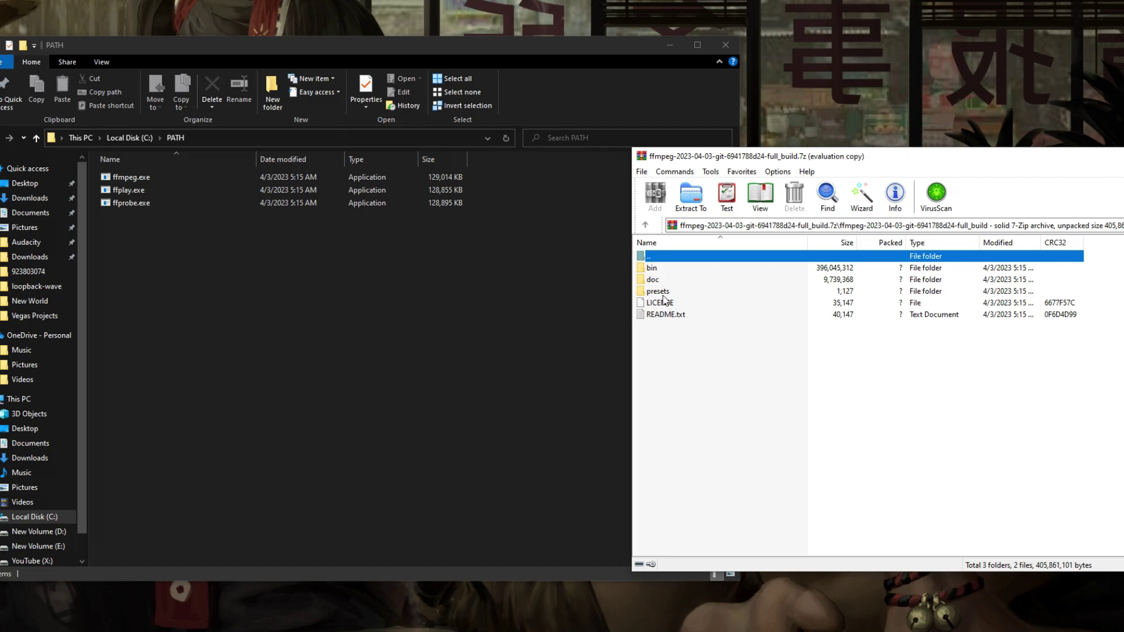
pyautogui.doubleClick(654, 268)
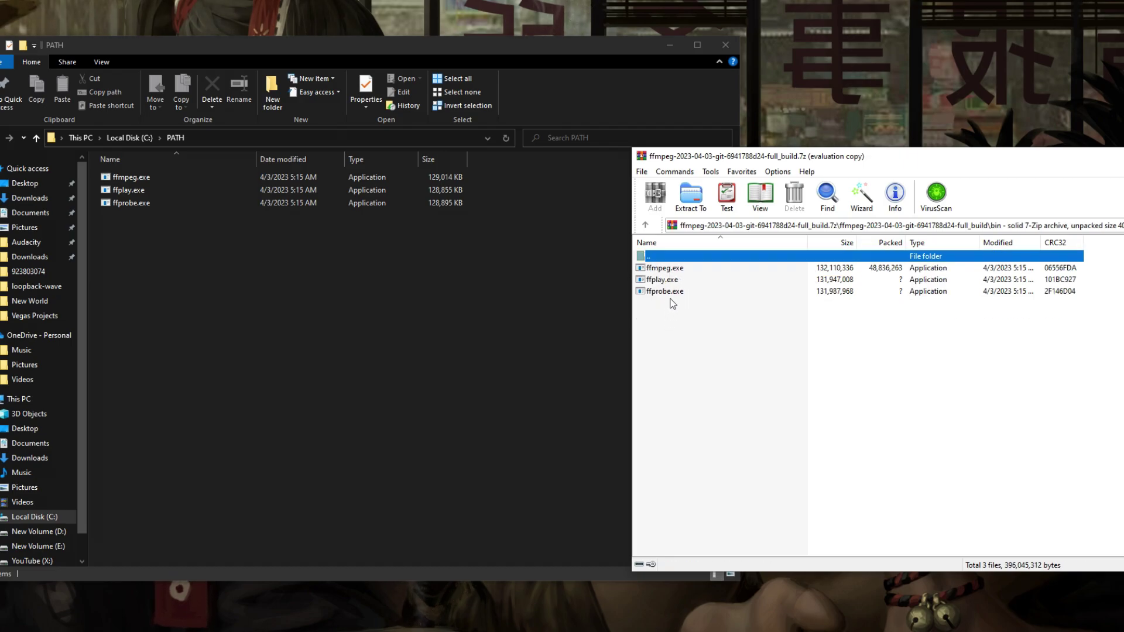
pyautogui.click(147, 255)
# Copy the C:\PATH folder address from File Explorer's address bar.
pyautogui.click(215, 138)
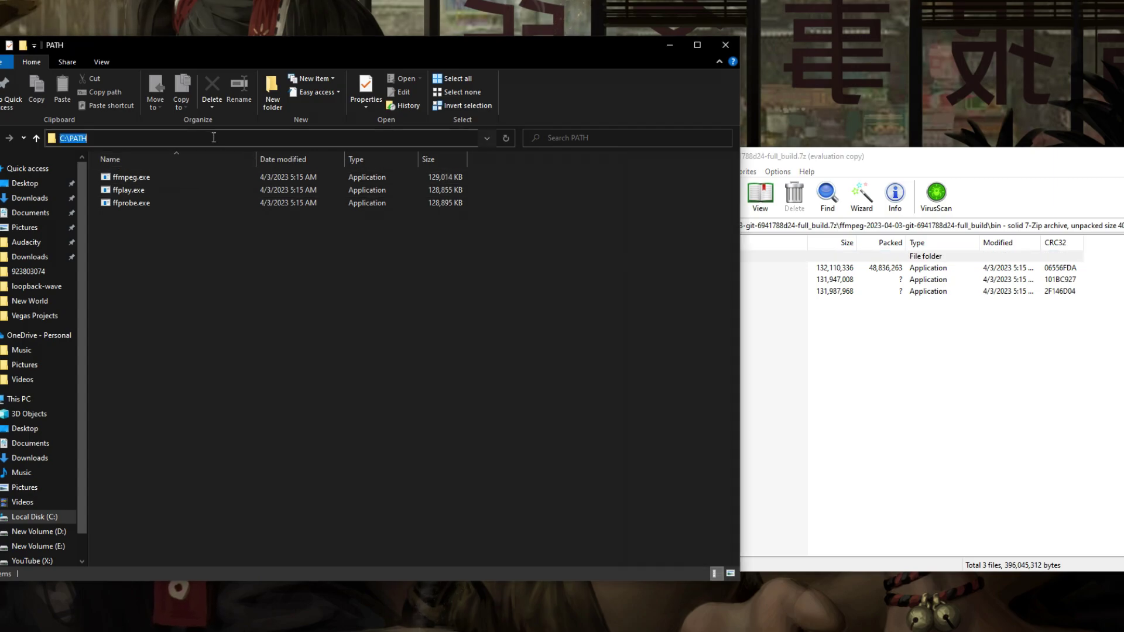
pyautogui.rightClick(78, 140)
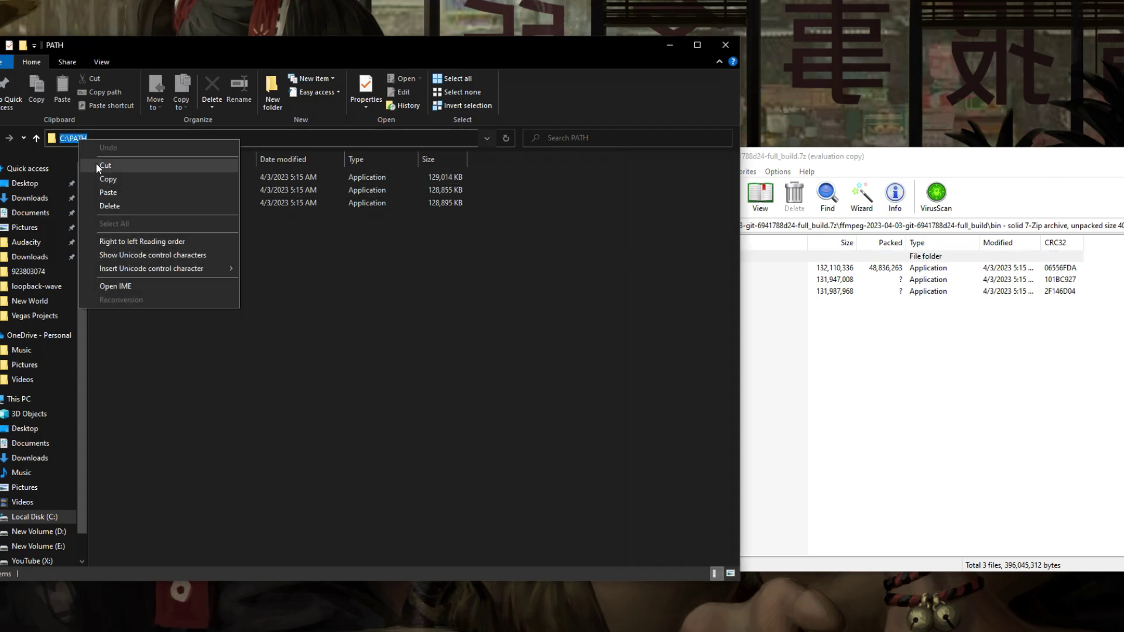
pyautogui.click(107, 180)
pyautogui.click(181, 304)
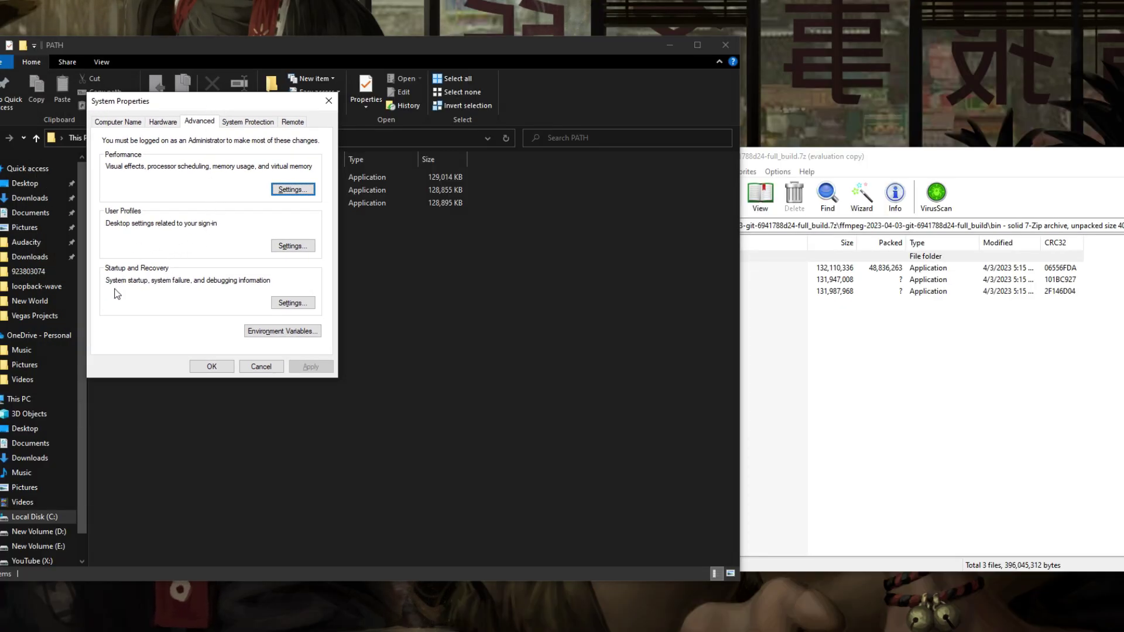
# Add C:\PATH as a new user Path entry, clearing the duplicate entry.
pyautogui.click(282, 332)
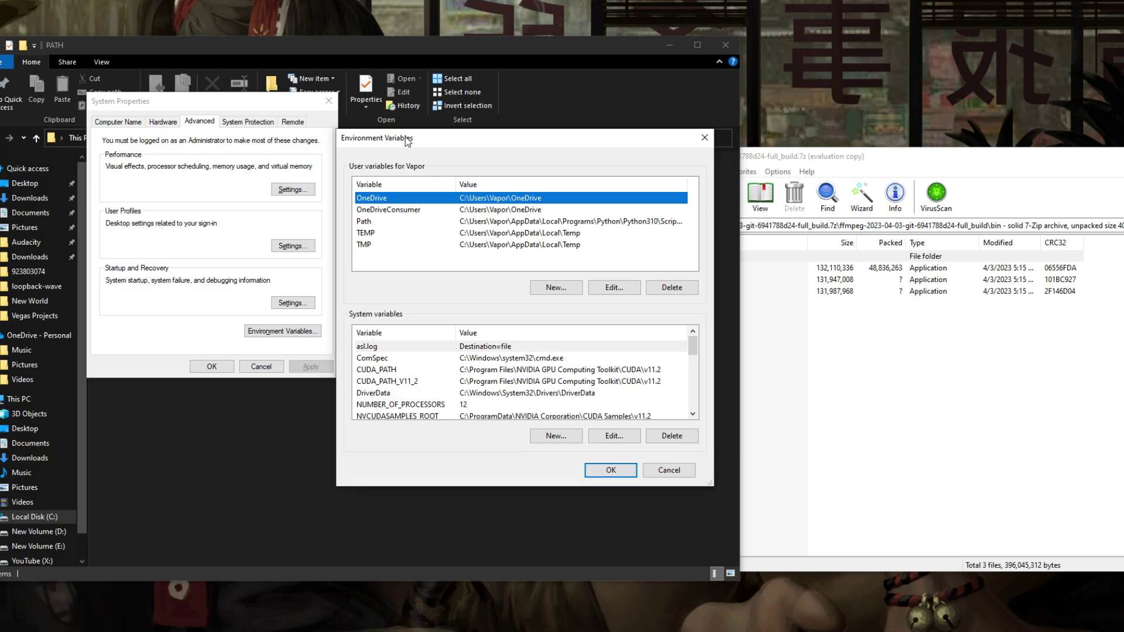
pyautogui.moveTo(405, 138); pyautogui.dragTo(408, 121)
pyautogui.click(475, 207)
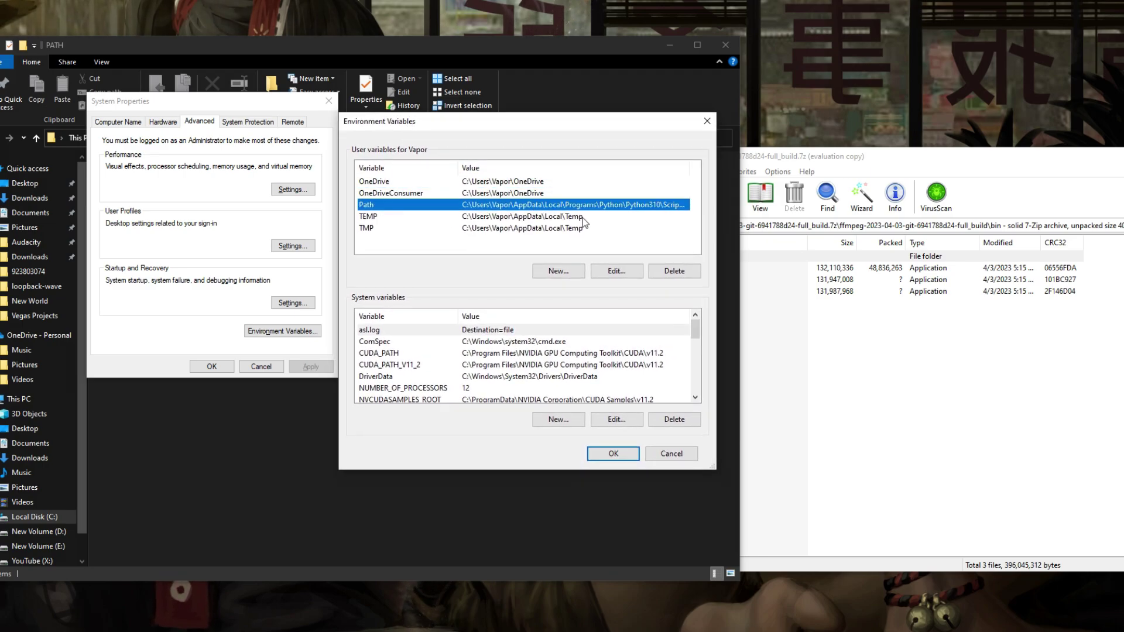
pyautogui.click(613, 272)
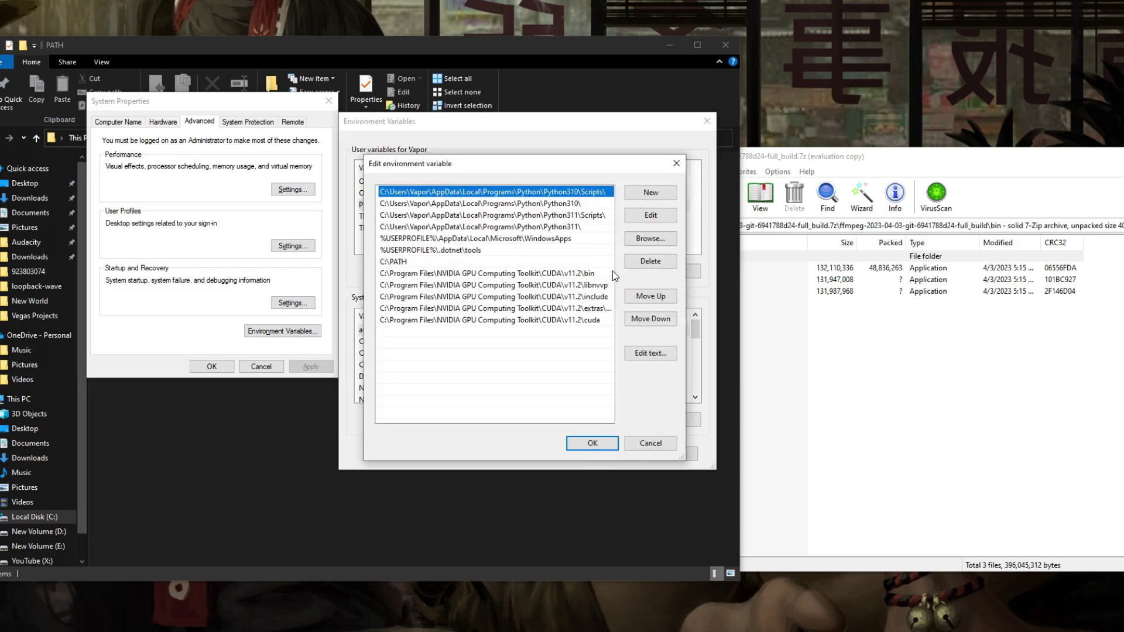
pyautogui.click(662, 196)
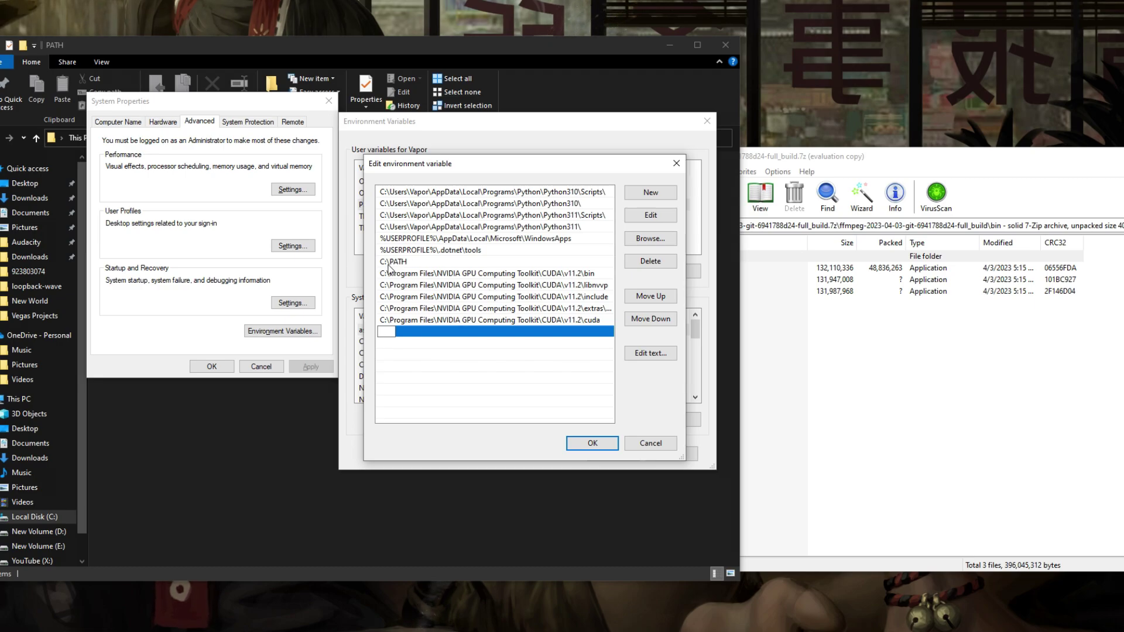
pyautogui.hotkey('ctrl', 'v')
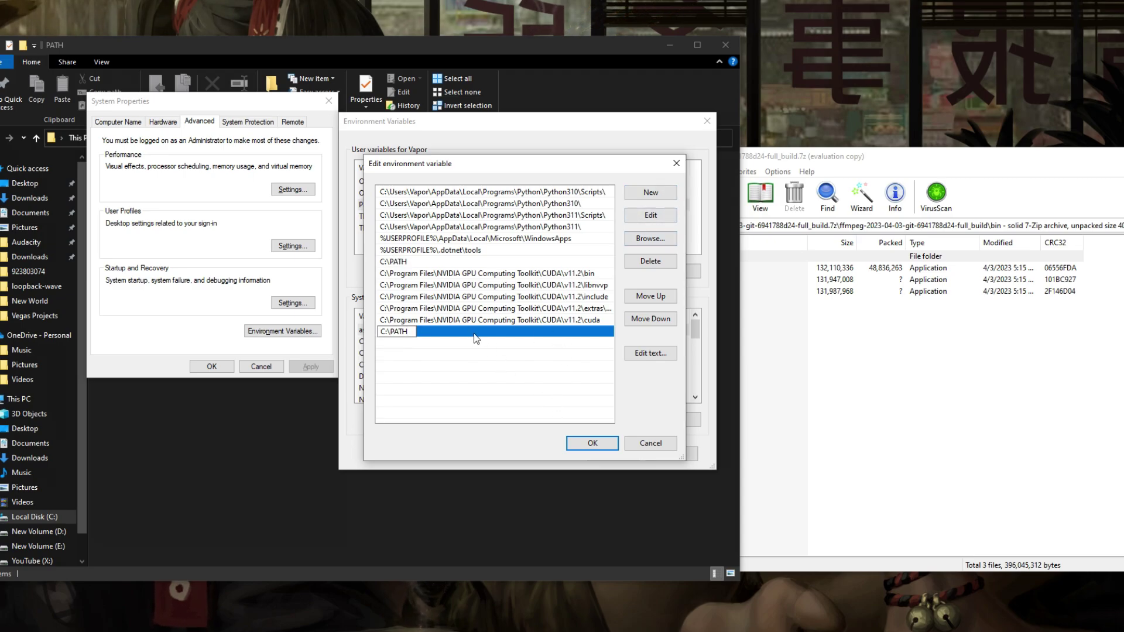
pyautogui.hotkey('ctrl', 'a')
pyautogui.press('BackSpace')
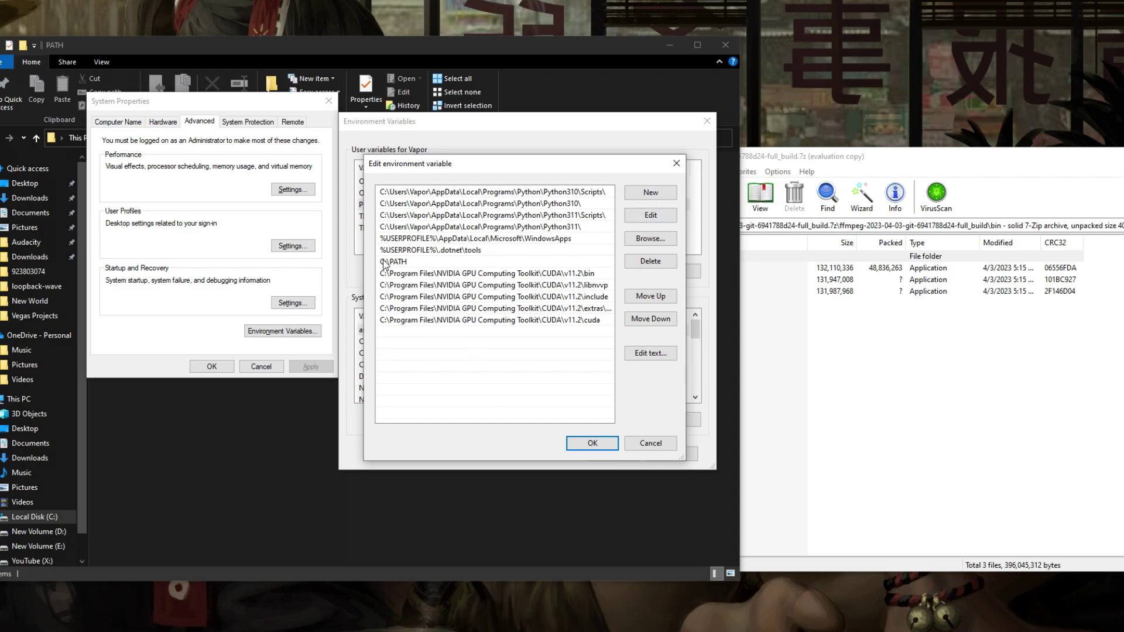
# Confirm the Edit, Environment Variables and System Properties dialogs with OK.
pyautogui.click(593, 443)
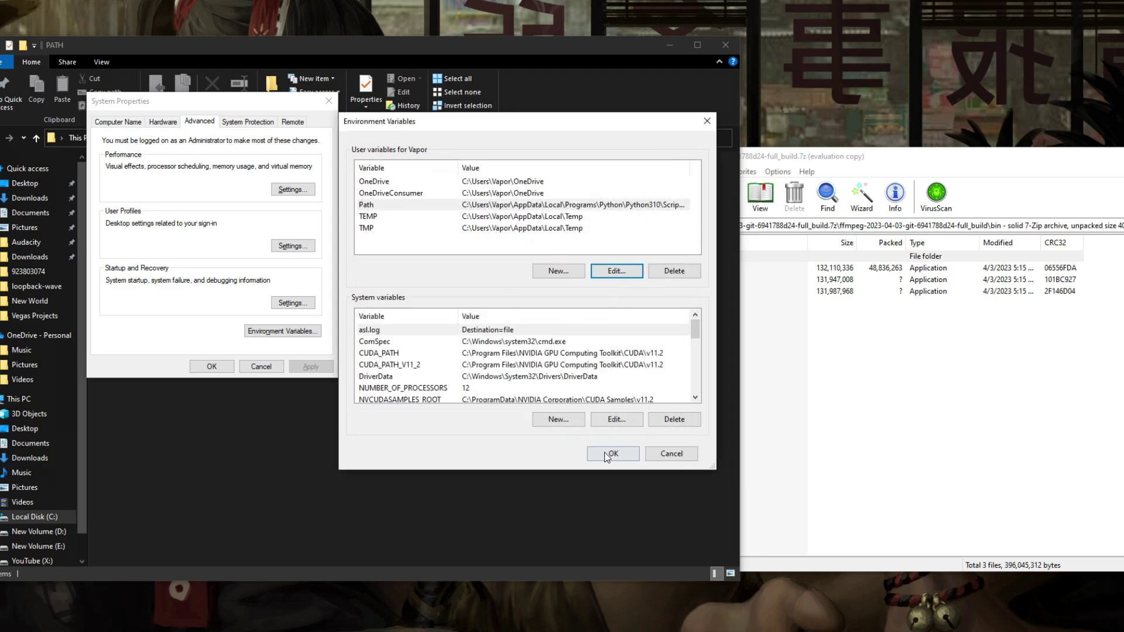
pyautogui.click(609, 454)
pyautogui.click(212, 367)
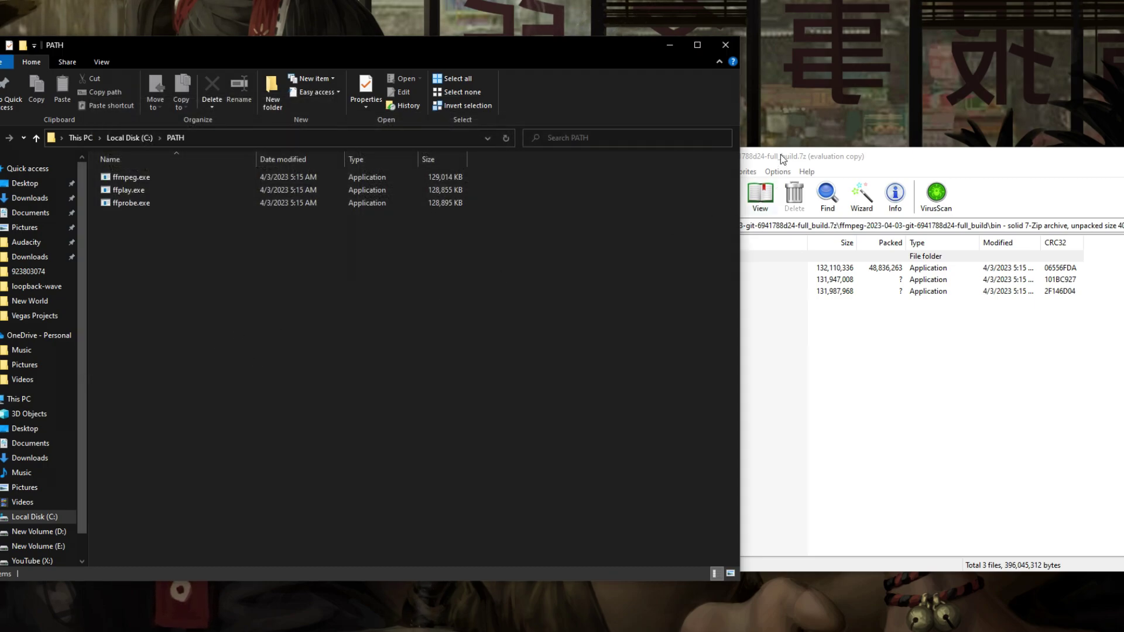
pyautogui.click(819, 163)
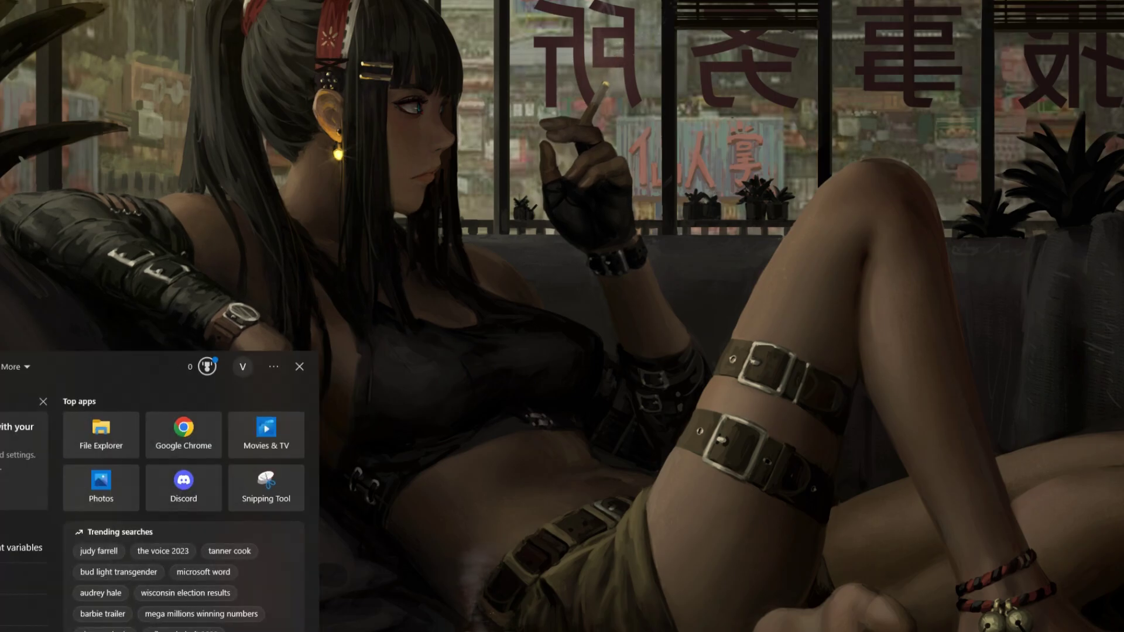
# Open Command Prompt and run ffmpeg to confirm it prints its version banner.
pyautogui.write('cmd')
pyautogui.press('Return')
pyautogui.write('f')
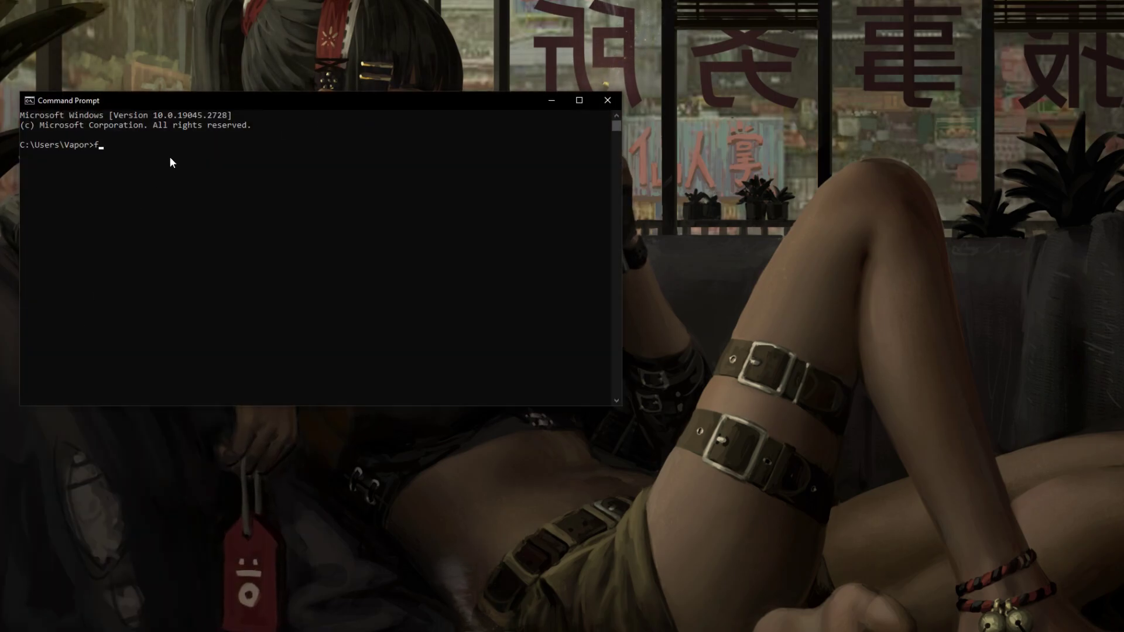
pyautogui.write('fm')
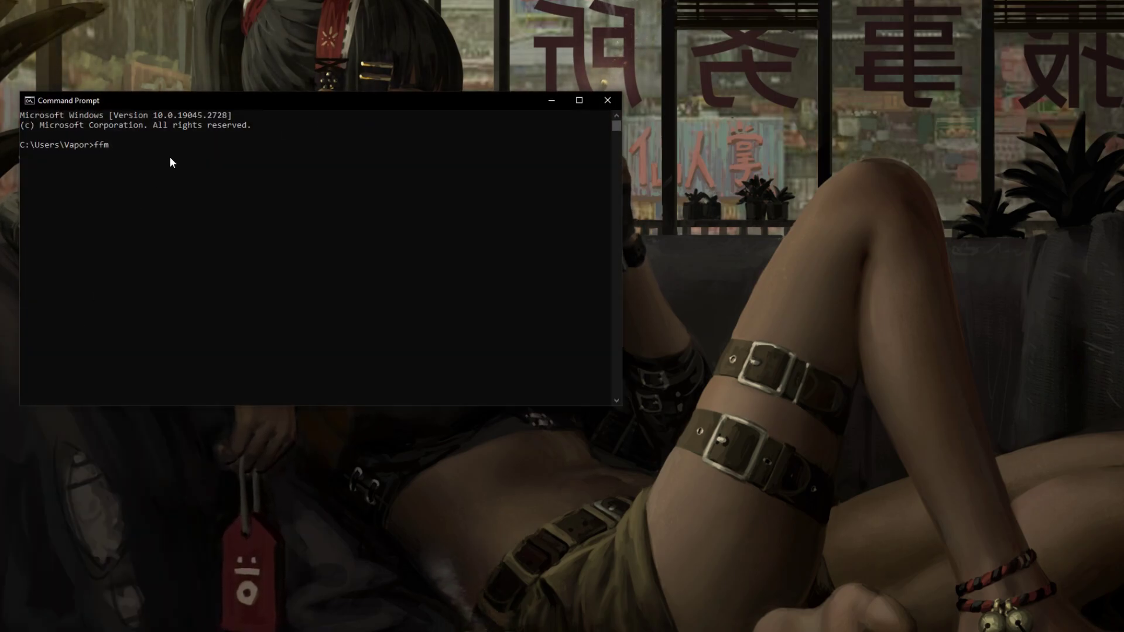
pyautogui.write('peg')
pyautogui.press('Return')
pyautogui.scroll(1, 93, 212)
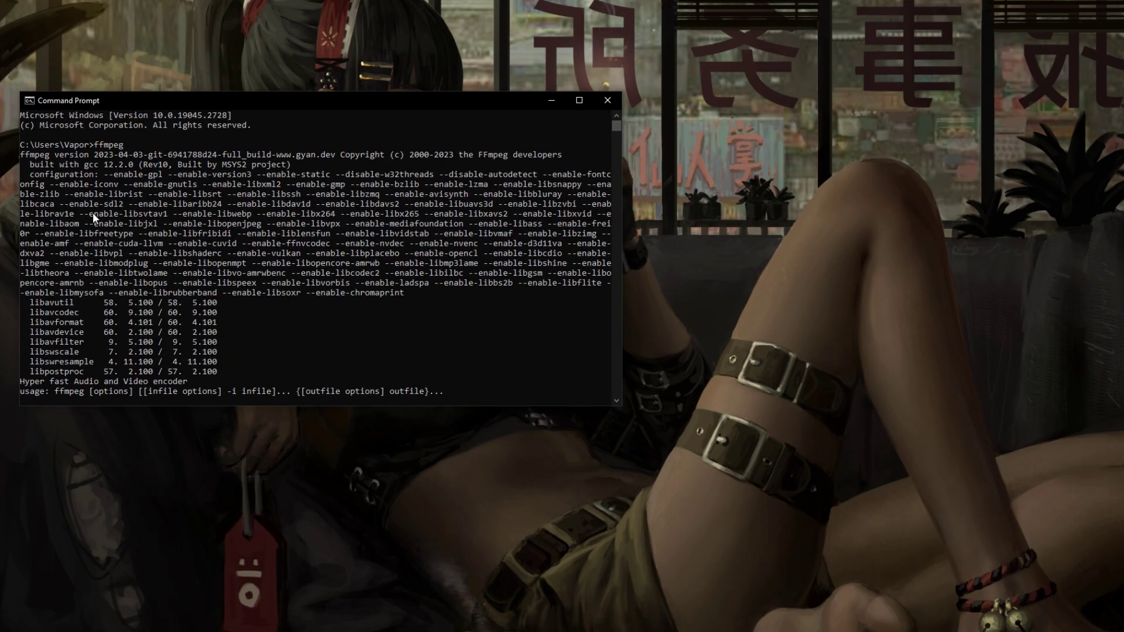
pyautogui.scroll(-2, 139, 230)
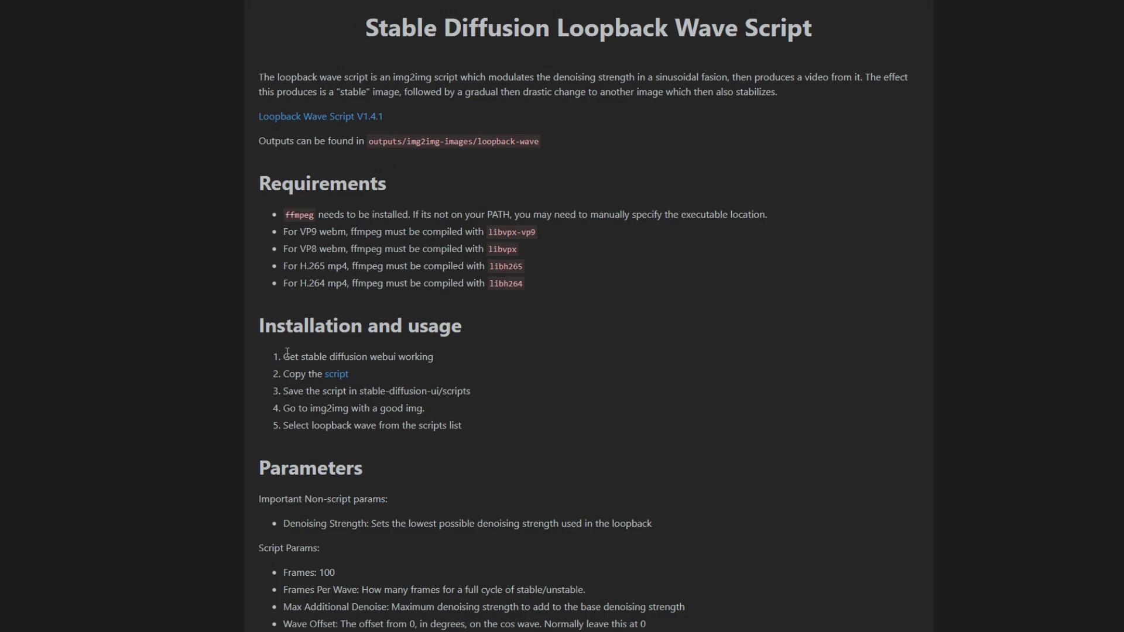
pyautogui.moveTo(285, 356); pyautogui.dragTo(462, 366)
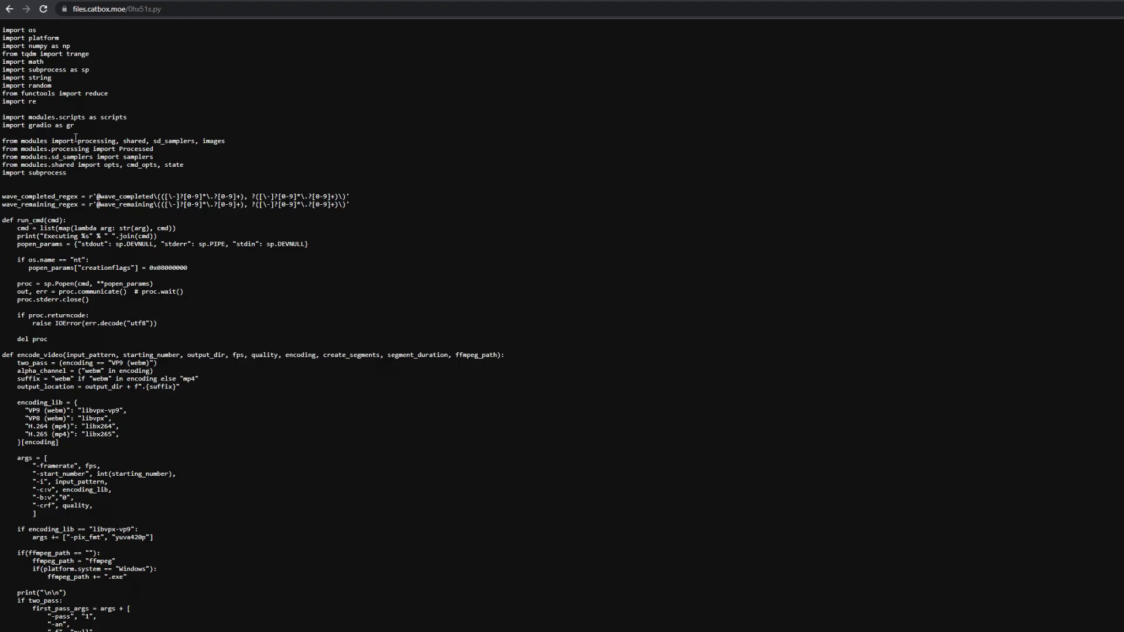
# Save the Loopback Wave script page as 0hx51x.py in Downloads, replacing the existing file.
pyautogui.moveTo(2, 43); pyautogui.dragTo(318, 504)
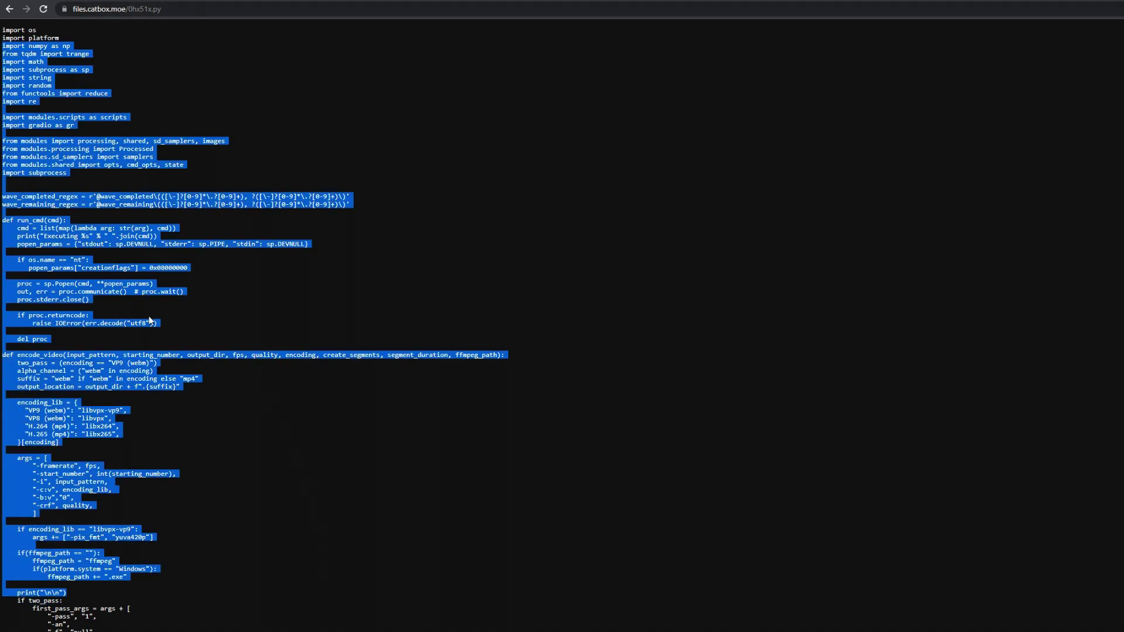
pyautogui.click(265, 330)
pyautogui.rightClick(233, 277)
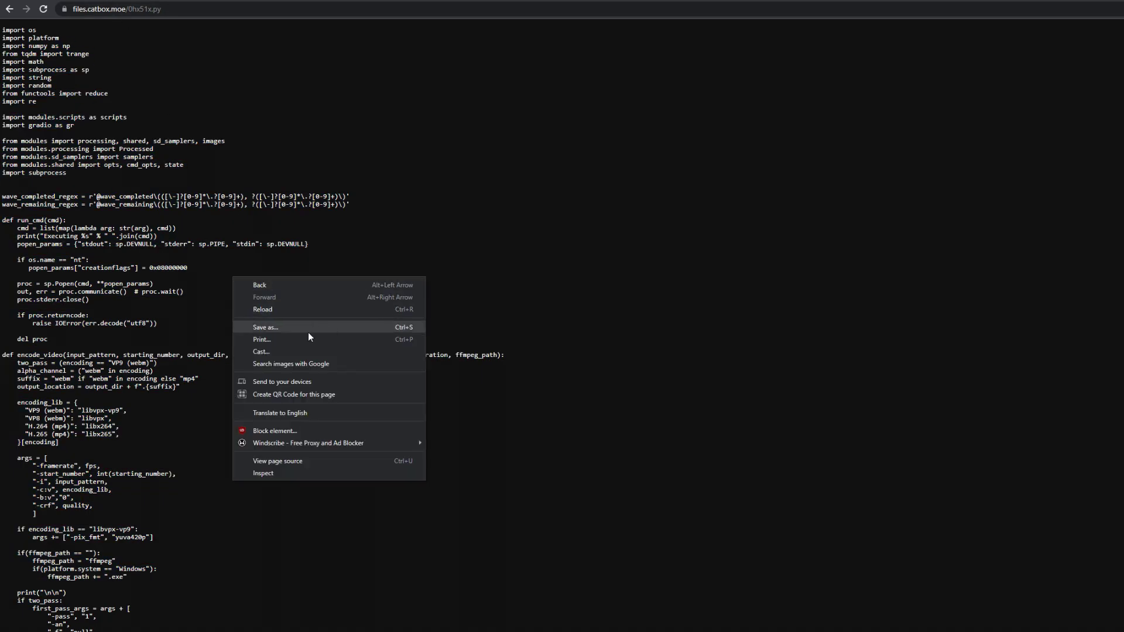
pyautogui.click(290, 329)
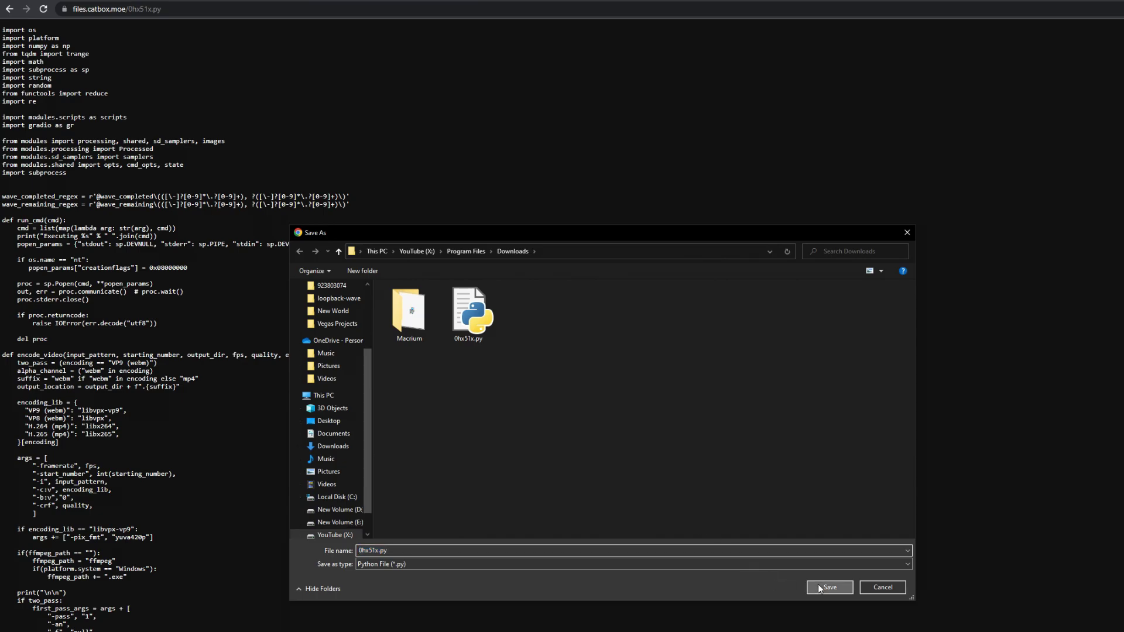
pyautogui.click(820, 588)
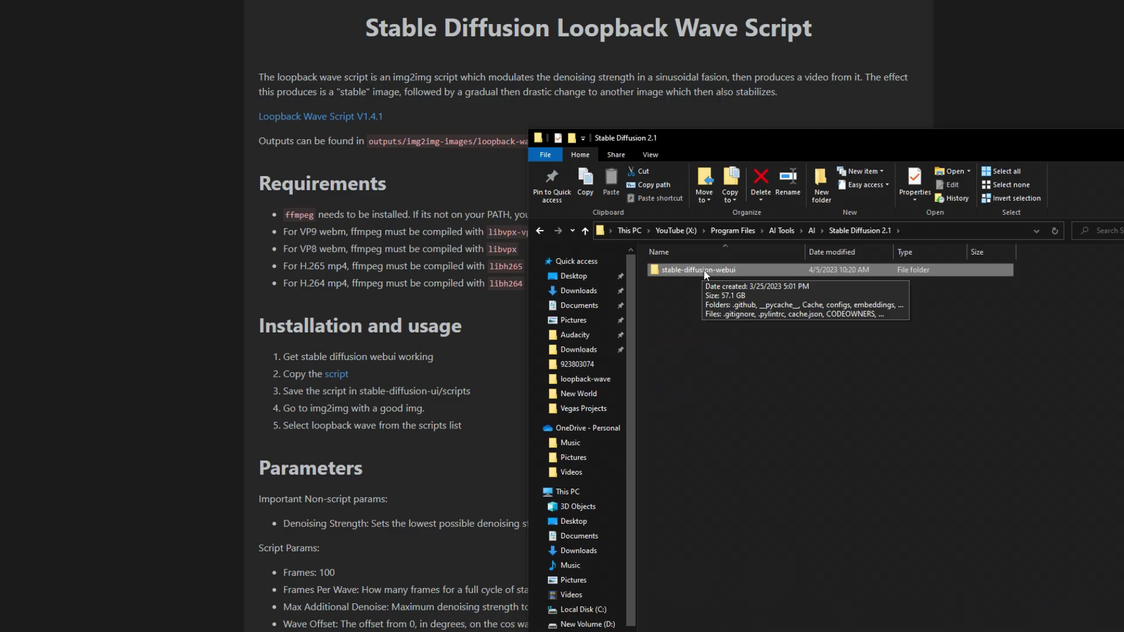
# Open stable-diffusion-webui\scripts beside a Downloads window and move 0hx51x.py toward scripts.
pyautogui.doubleClick(704, 270)
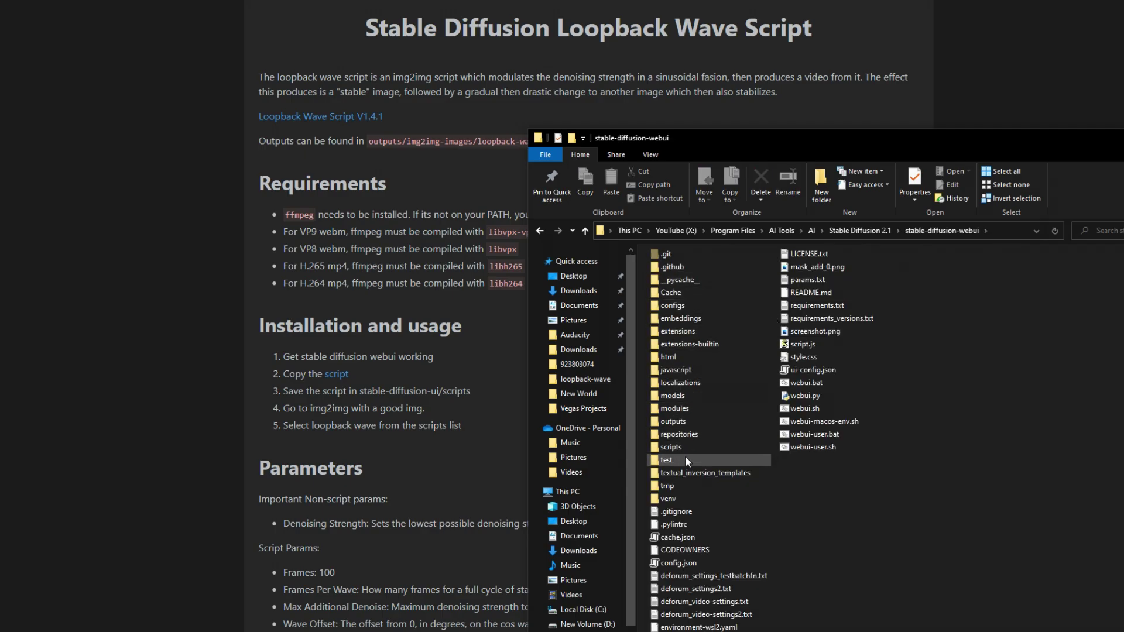
pyautogui.doubleClick(671, 446)
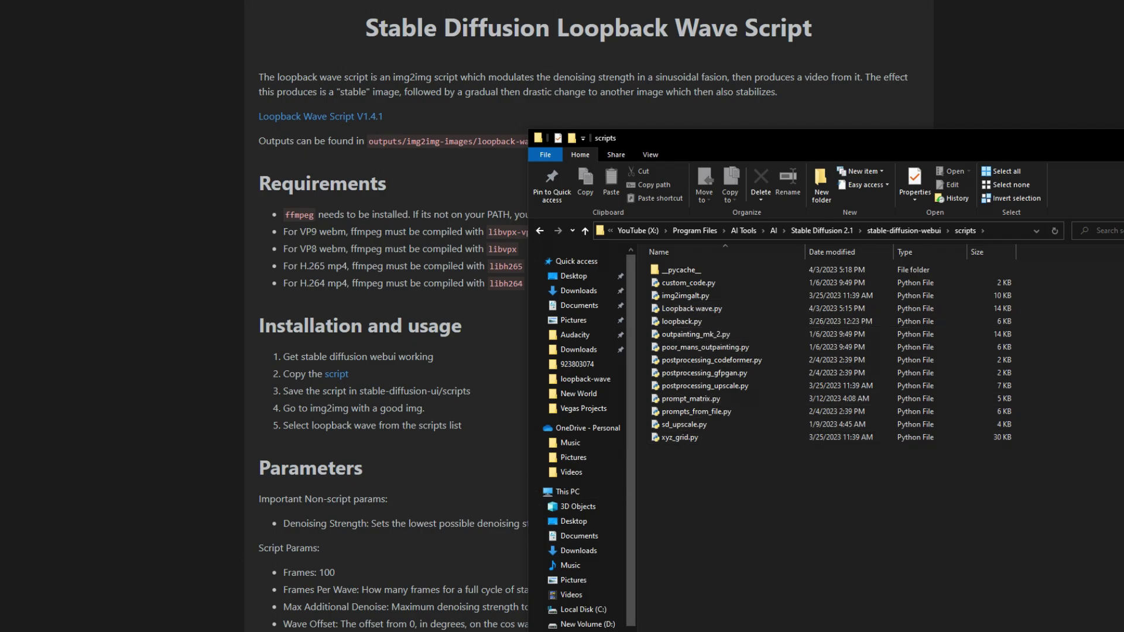
pyautogui.rightClick(72, 630)
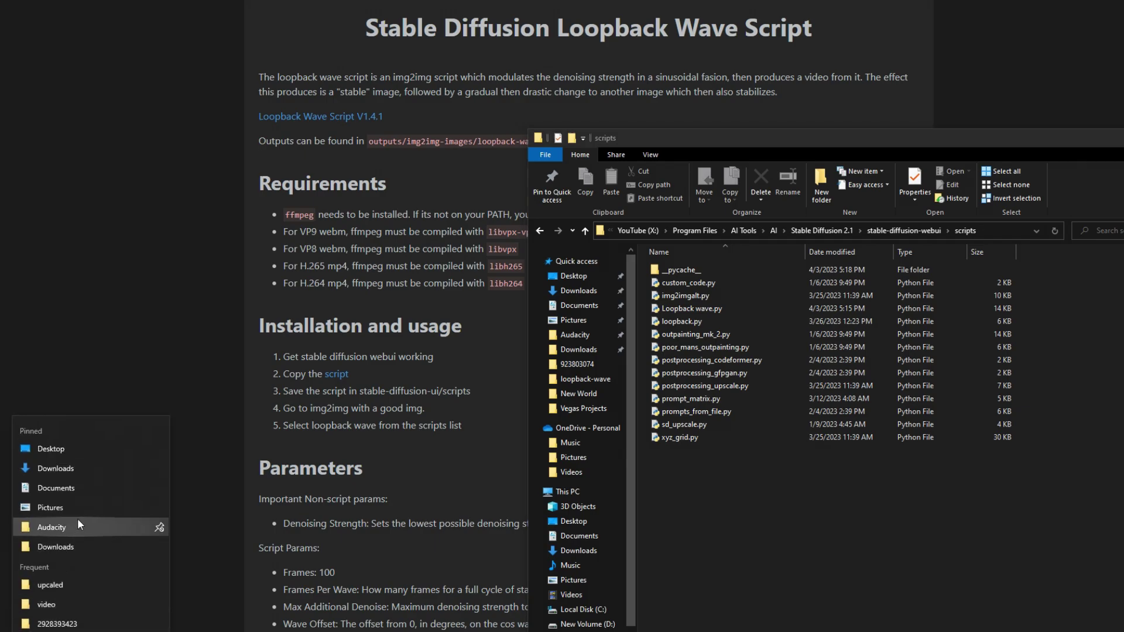
pyautogui.click(65, 547)
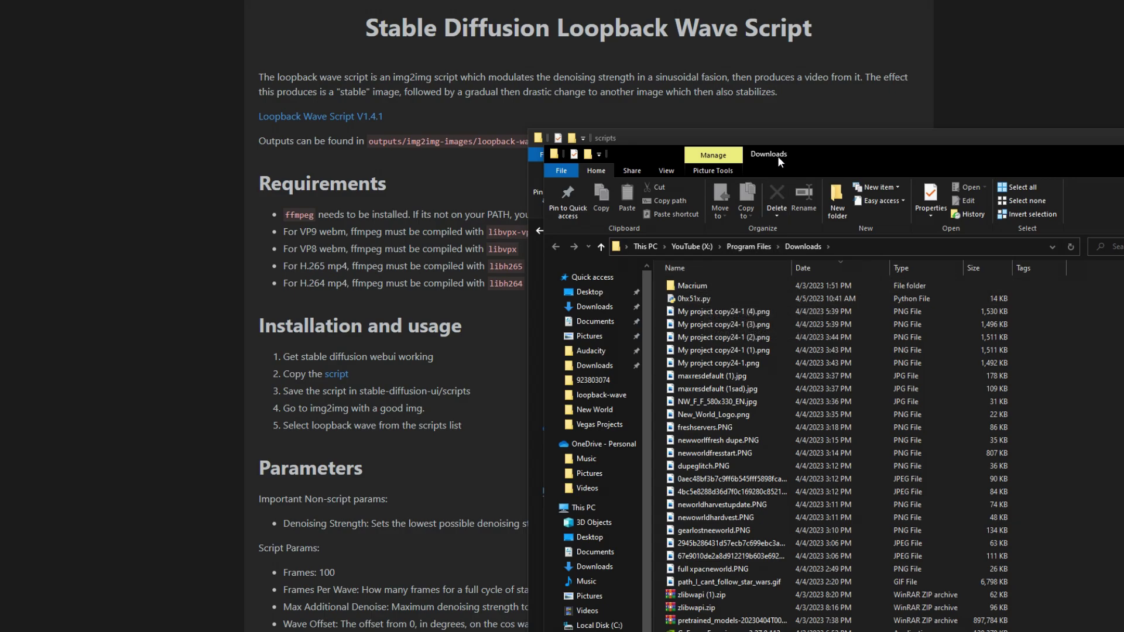
pyautogui.moveTo(777, 156); pyautogui.dragTo(1062, 203)
pyautogui.moveTo(991, 350)
pyautogui.mouseDown()
pyautogui.moveTo(751, 470)
pyautogui.moveTo(717, 442)
pyautogui.moveTo(981, 360)
pyautogui.mouseUp()
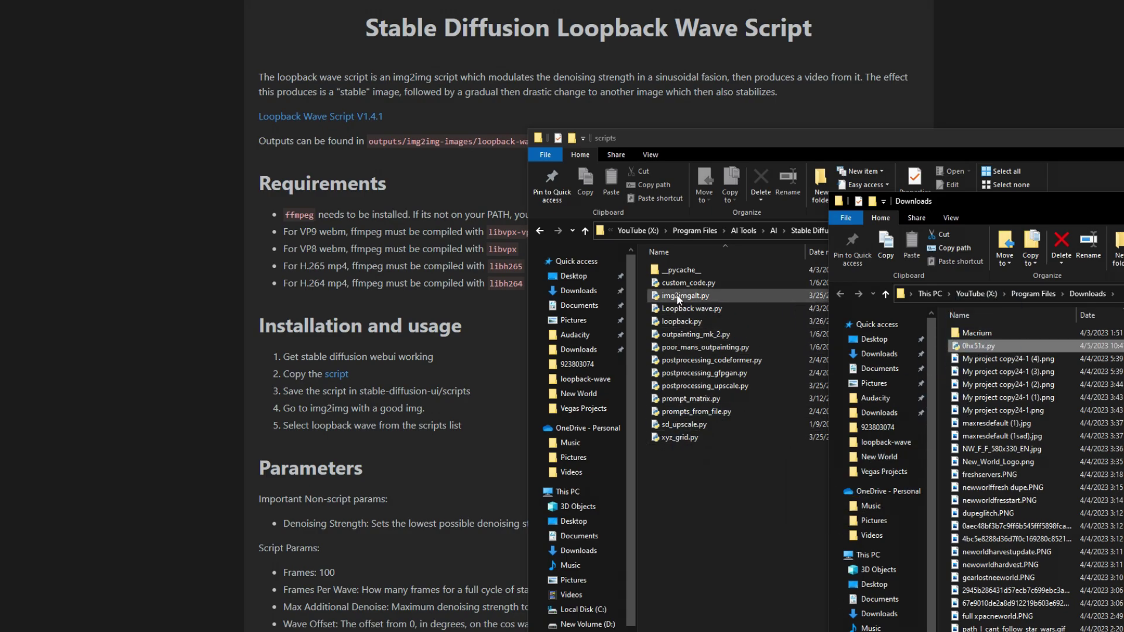
pyautogui.click(755, 395)
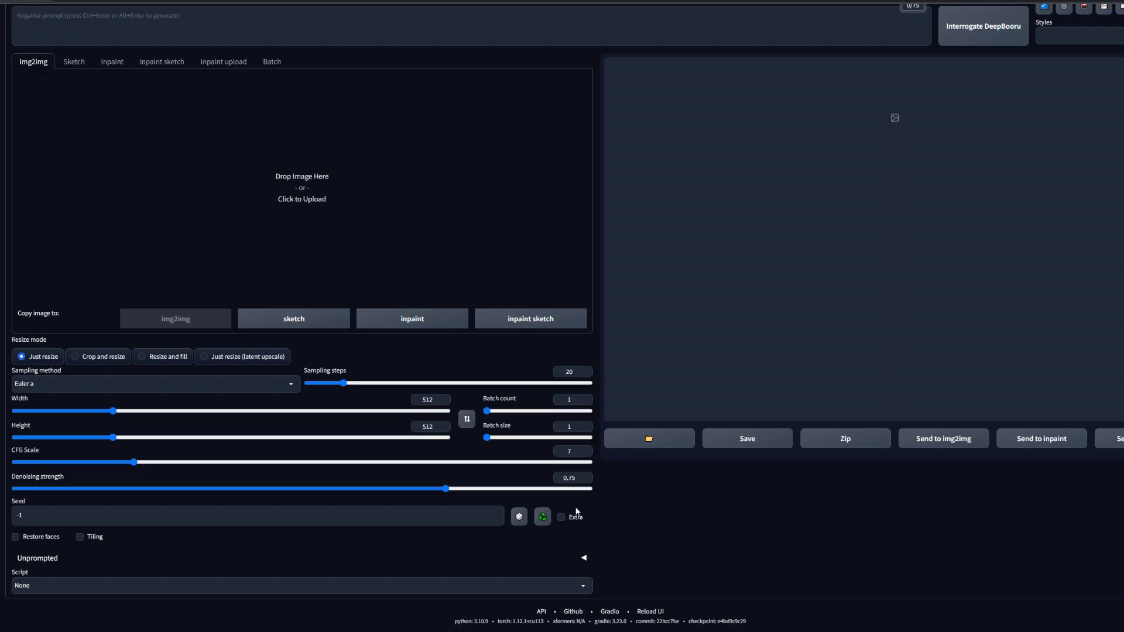
# Choose Loopback Wave V1.4.1 from the img2img Script dropdown.
pyautogui.scroll(2, 404, 512)
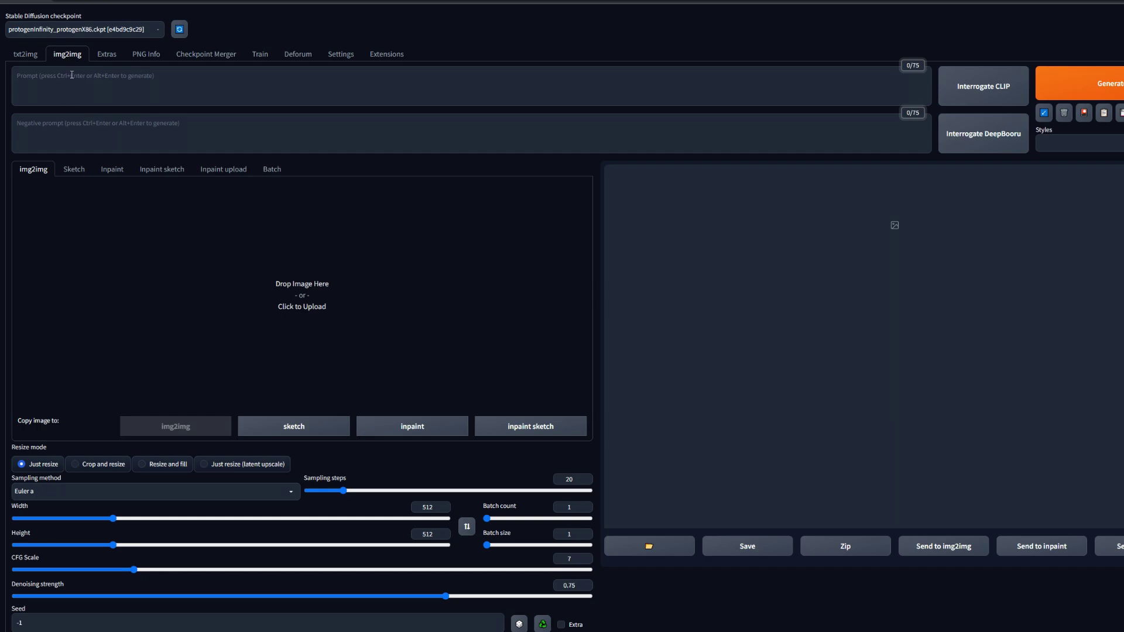
pyautogui.scroll(-3, 75, 94)
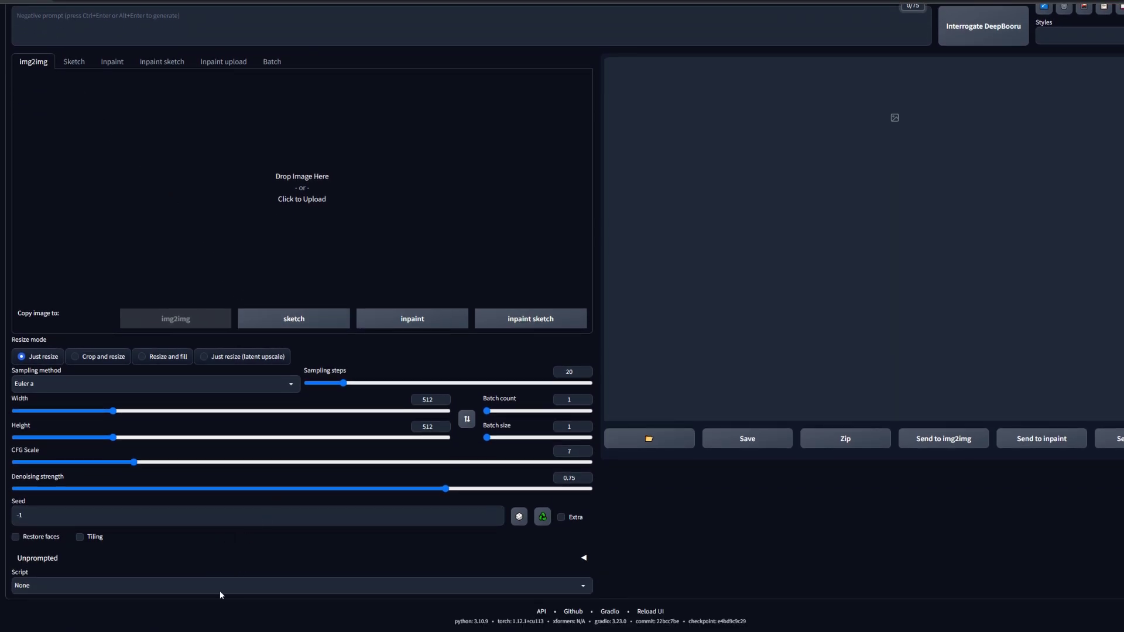
pyautogui.click(584, 587)
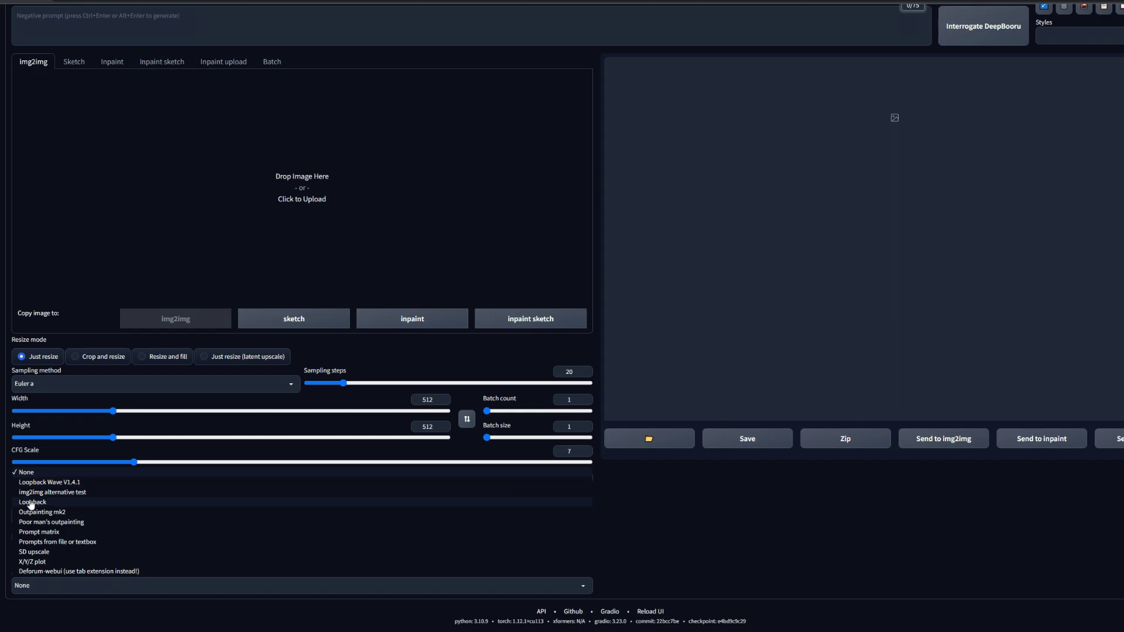
pyautogui.click(68, 484)
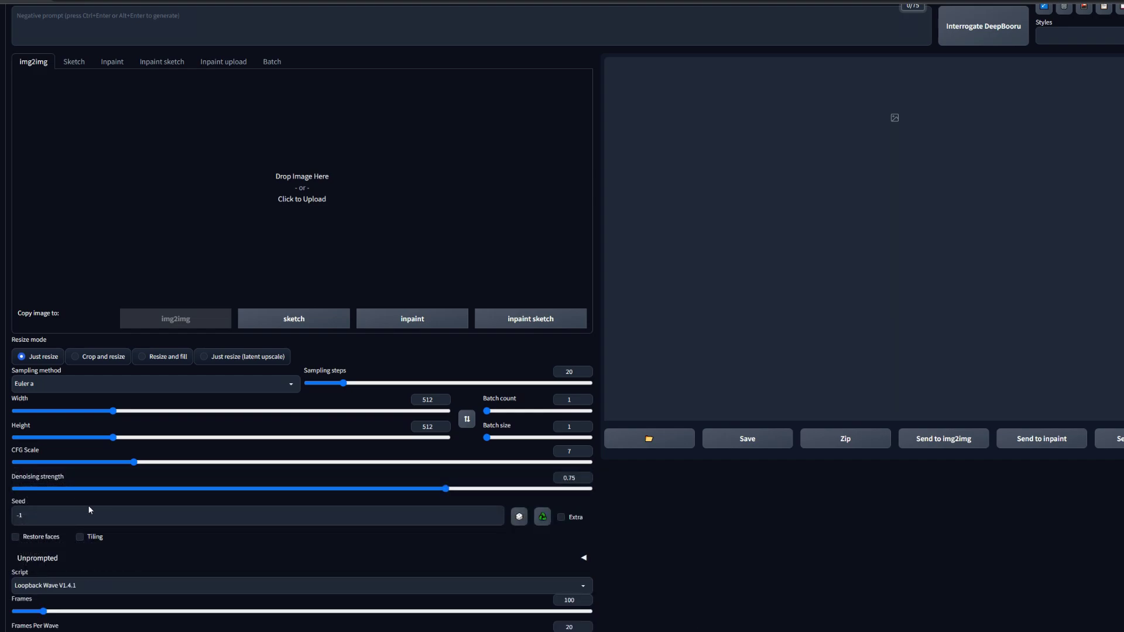
pyautogui.scroll(-3, 160, 413)
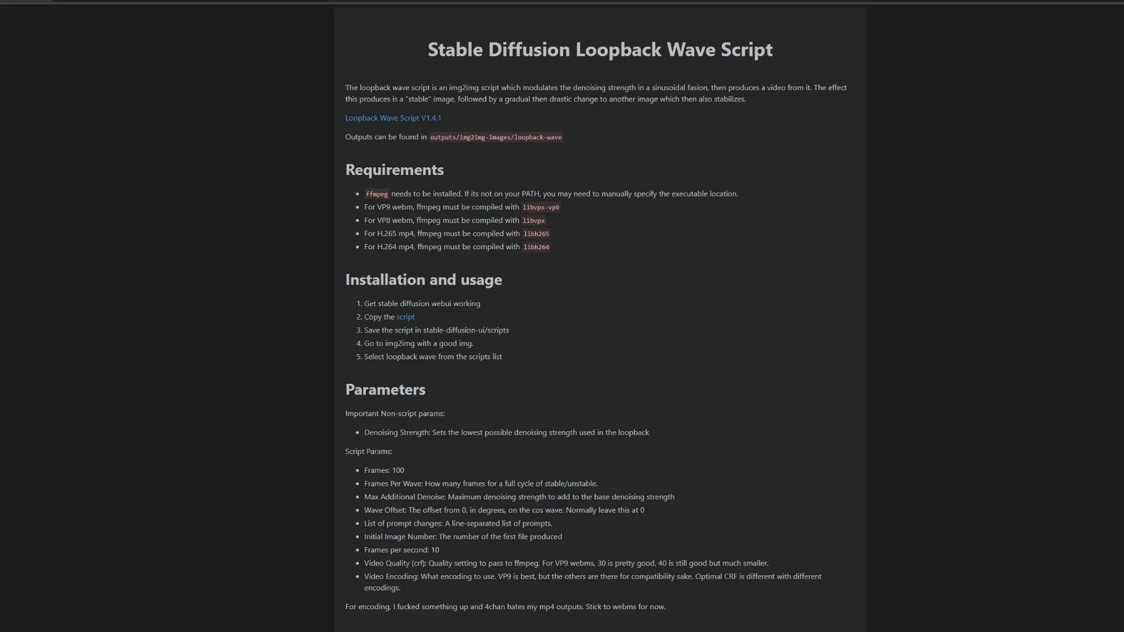
pyautogui.scroll(-2, 455, 302)
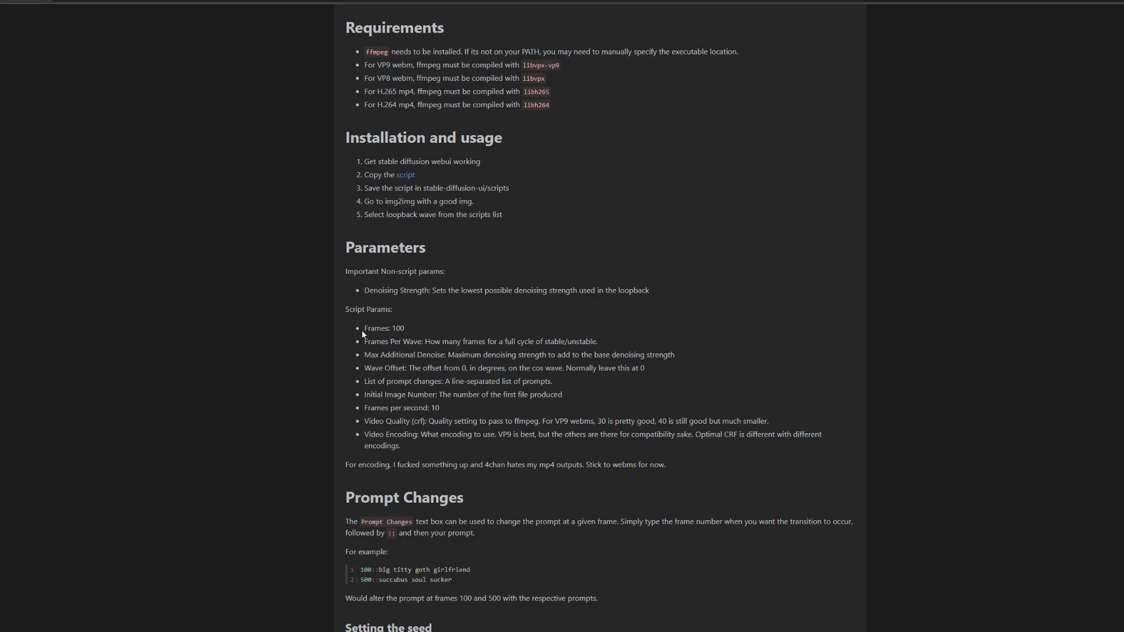
pyautogui.moveTo(345, 328); pyautogui.dragTo(420, 344)
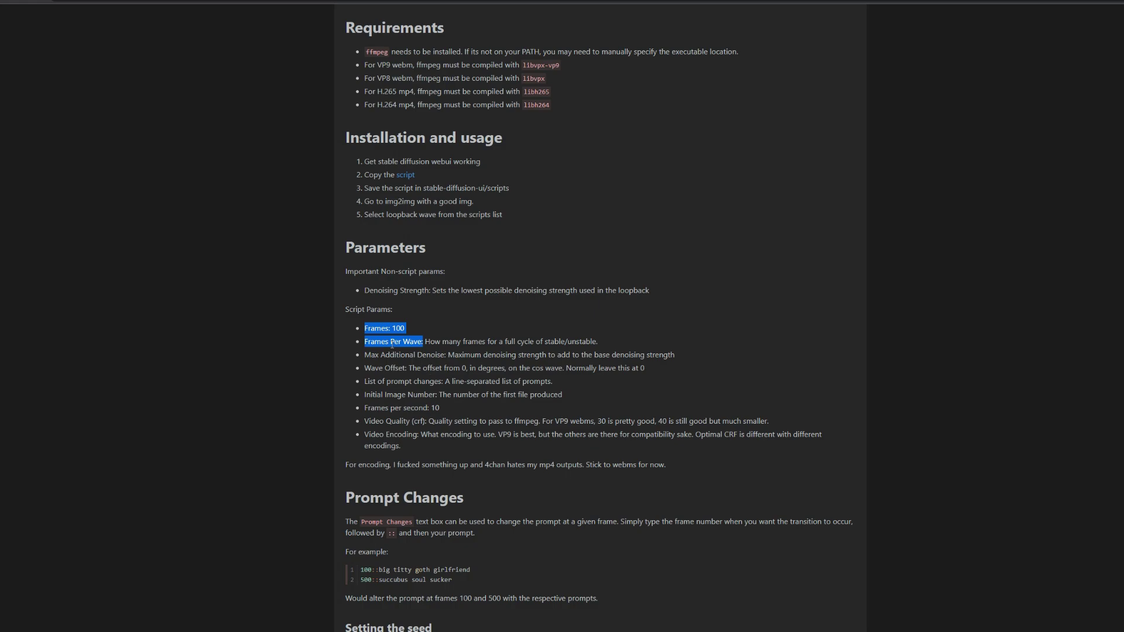
pyautogui.scroll(-3, 450, 398)
pyautogui.scroll(-4, 375, 346)
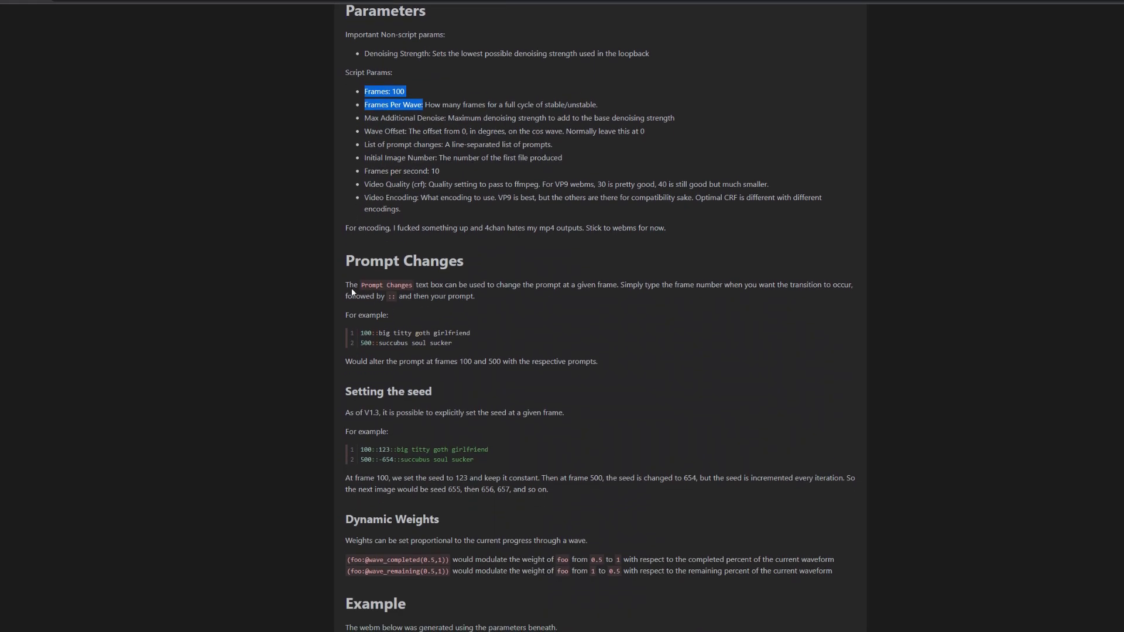
pyautogui.moveTo(374, 171); pyautogui.dragTo(622, 571)
pyautogui.scroll(-4, 622, 571)
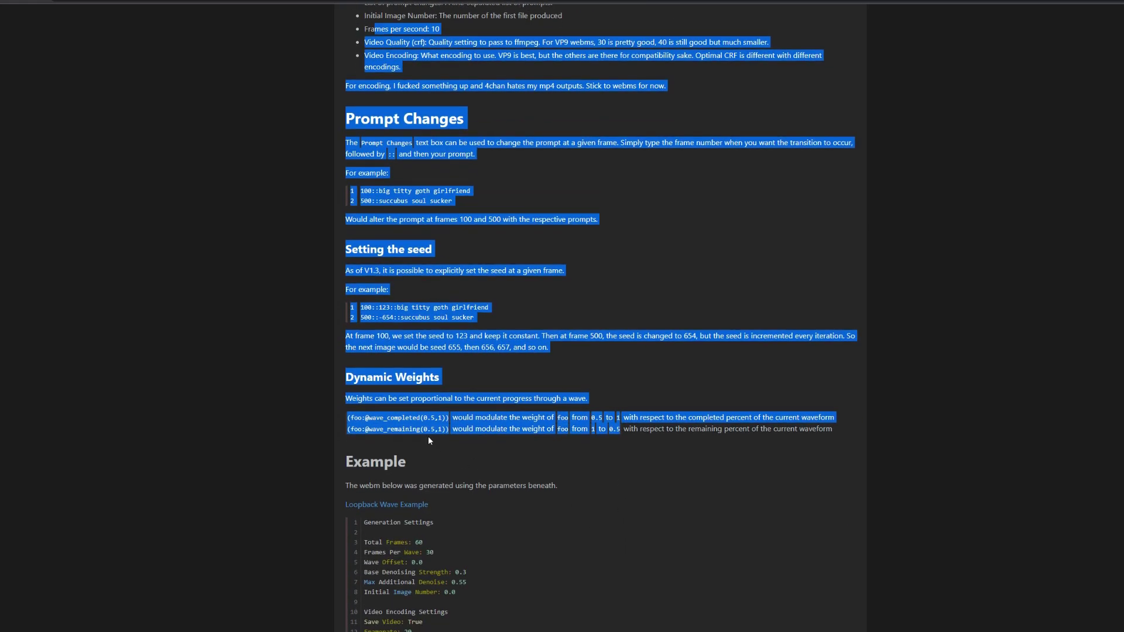
pyautogui.click(427, 437)
pyautogui.moveTo(405, 378); pyautogui.dragTo(467, 397)
pyautogui.scroll(-1, 468, 421)
pyautogui.scroll(-3, 468, 422)
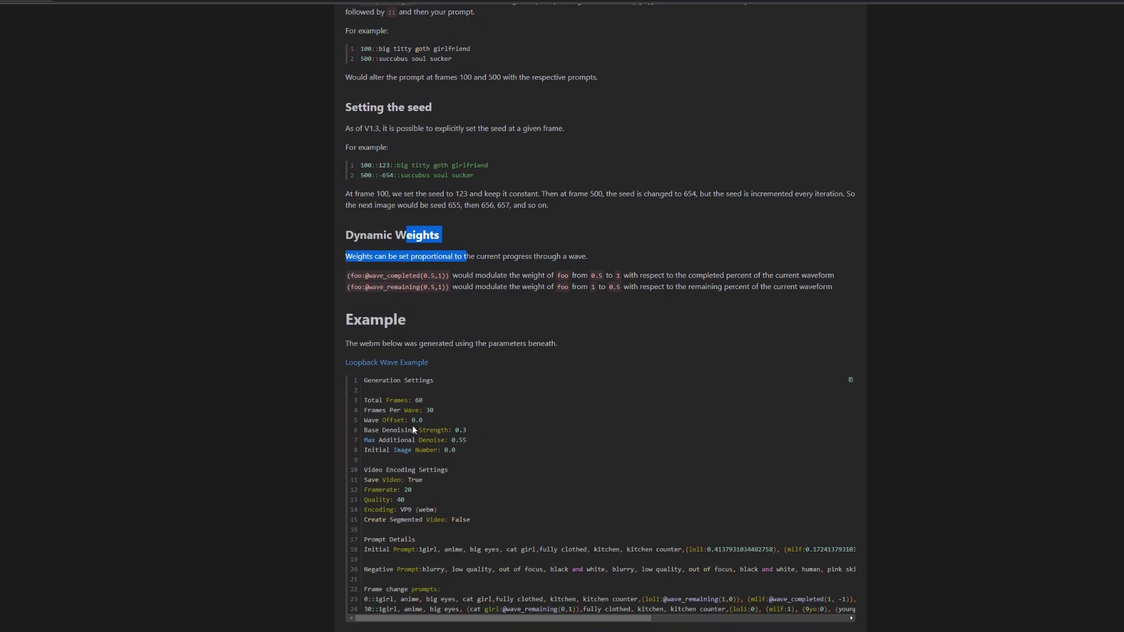
pyautogui.scroll(-10, 438, 468)
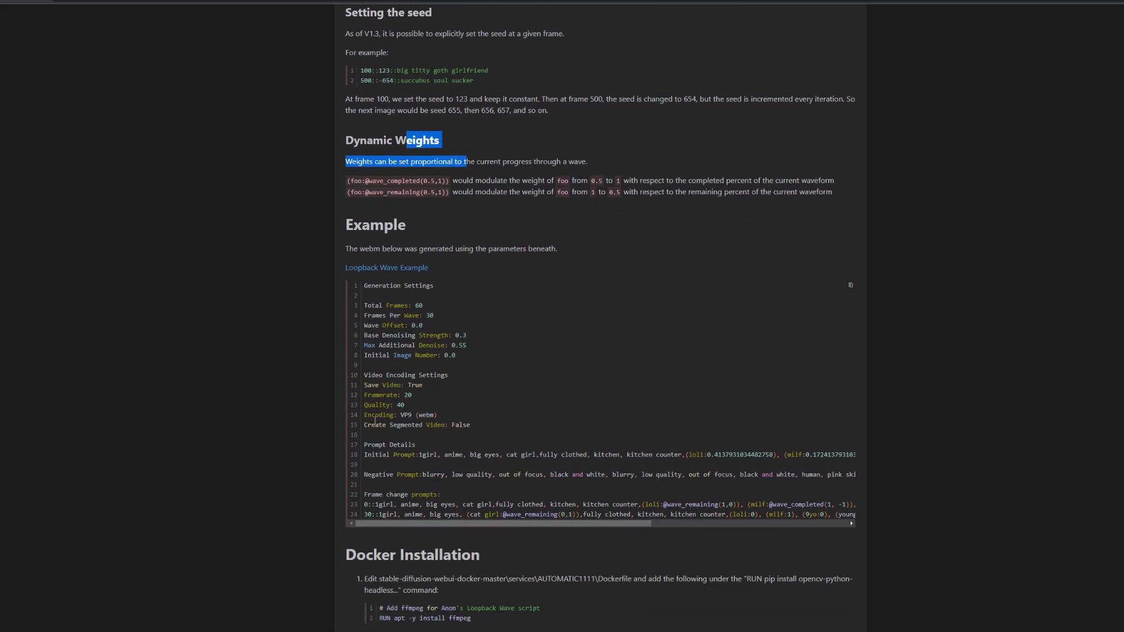
pyautogui.scroll(9, 592, 434)
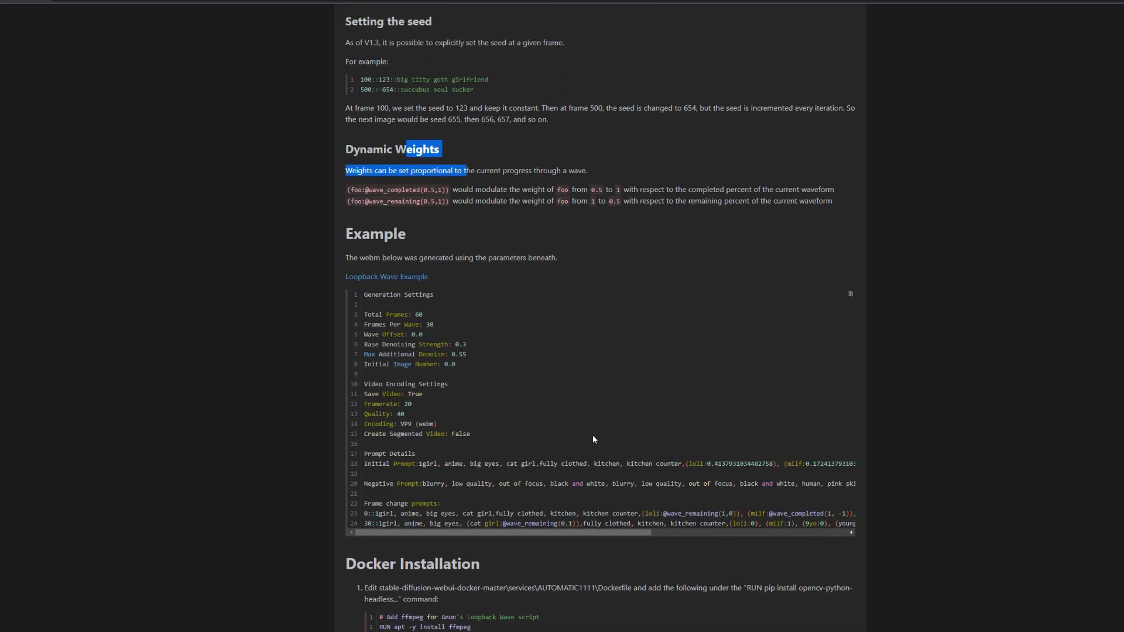
pyautogui.scroll(10, 466, 414)
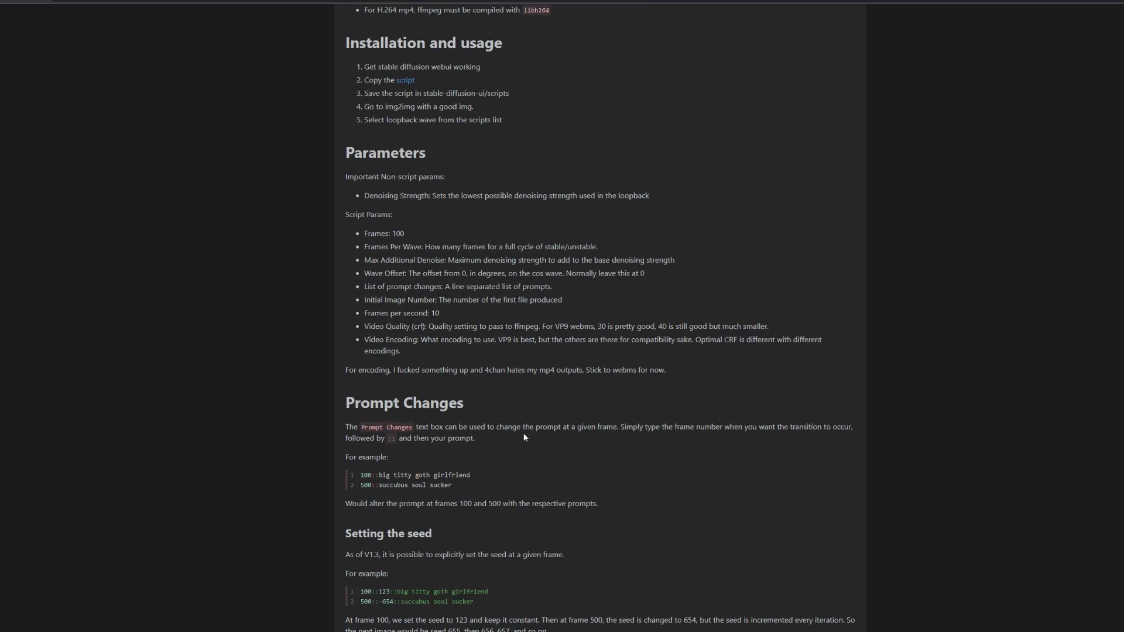
pyautogui.scroll(-2, 524, 438)
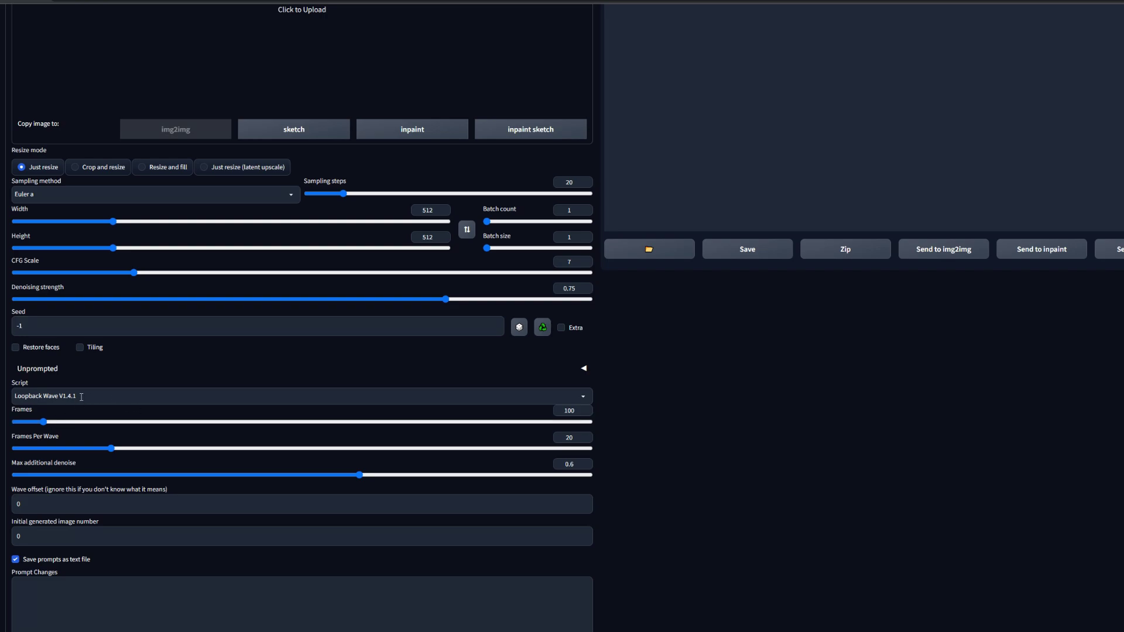
# Change Loopback Wave Frames from 100 to 50 and start Prompt Changes with 00:.
pyautogui.moveTo(564, 411); pyautogui.dragTo(590, 408)
pyautogui.write('50')
pyautogui.scroll(-4, 538, 454)
pyautogui.click(128, 369)
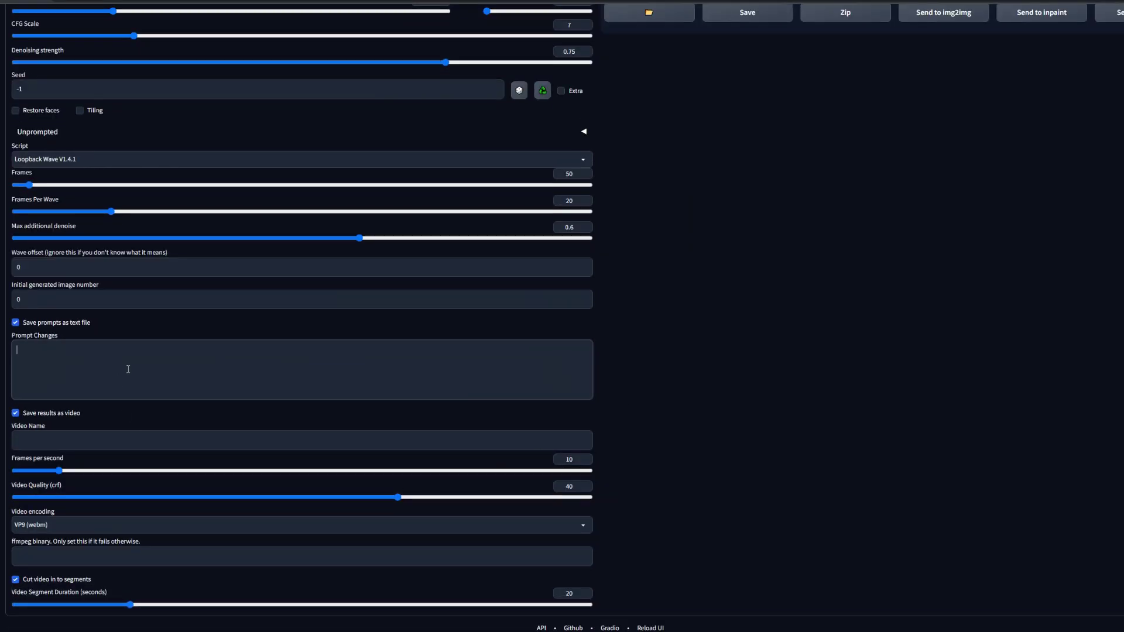
pyautogui.write('00:')
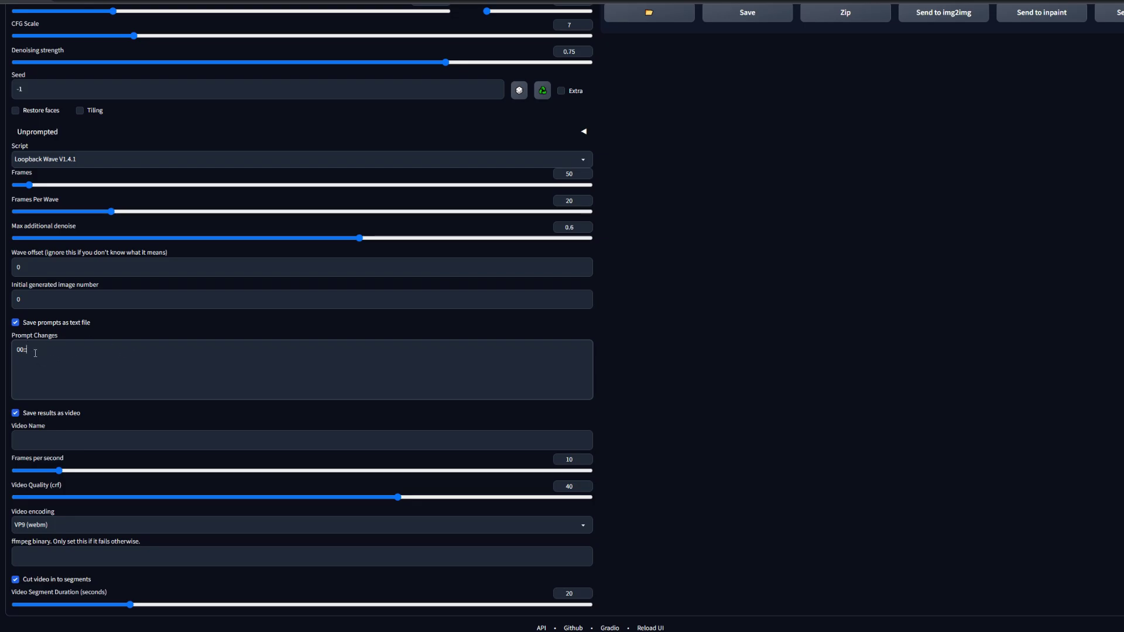
pyautogui.scroll(10, 200, 376)
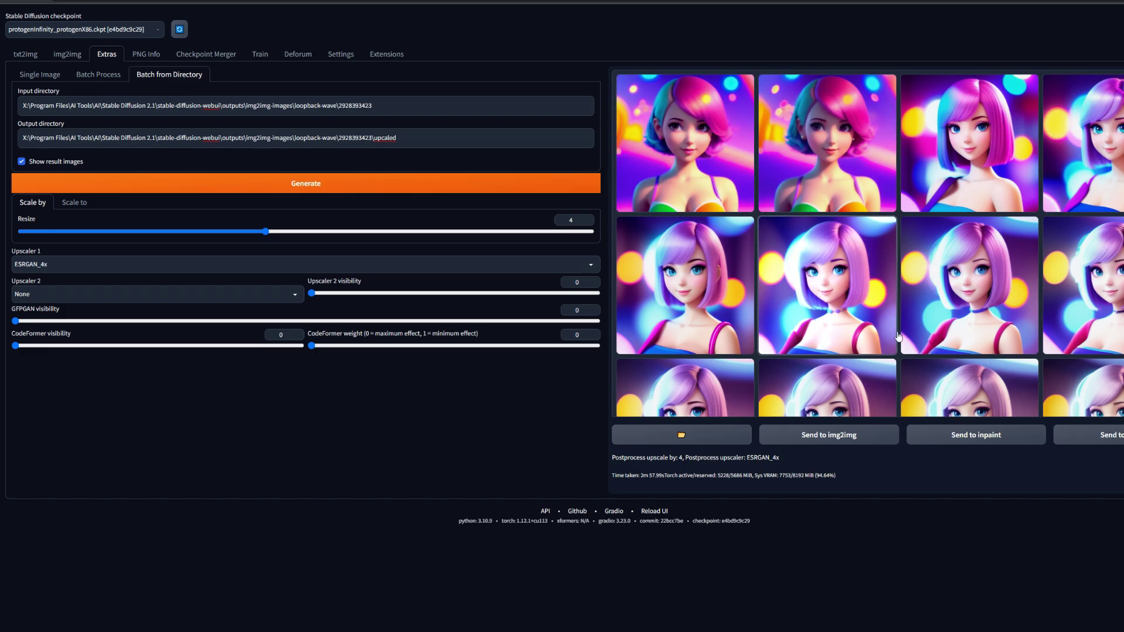
pyautogui.scroll(-10, 796, 202)
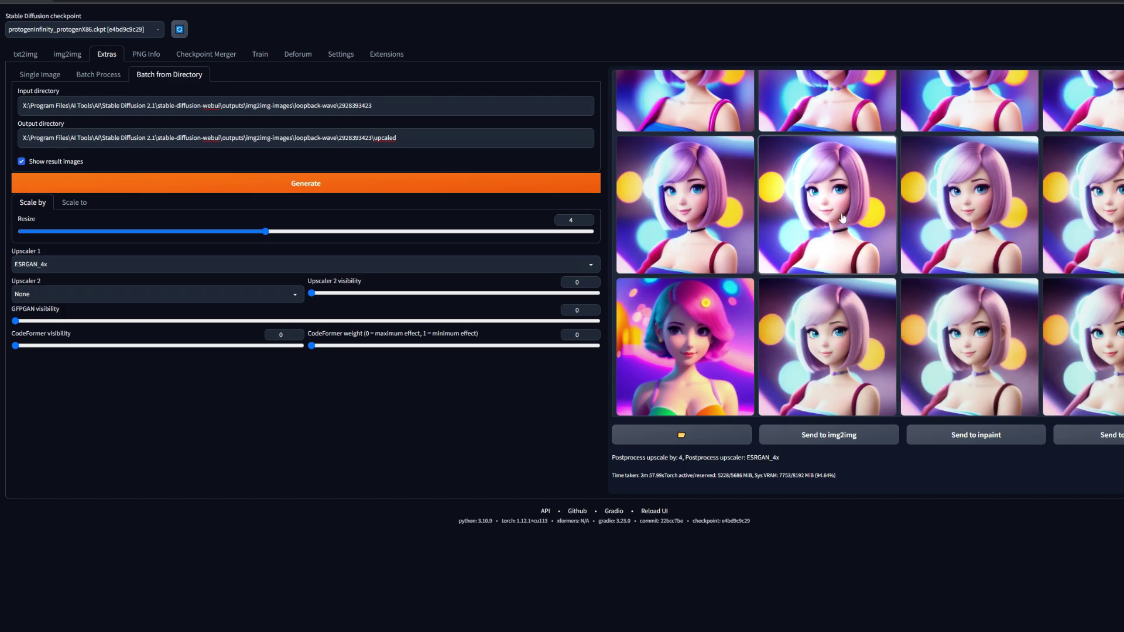
pyautogui.scroll(-10, 714, 201)
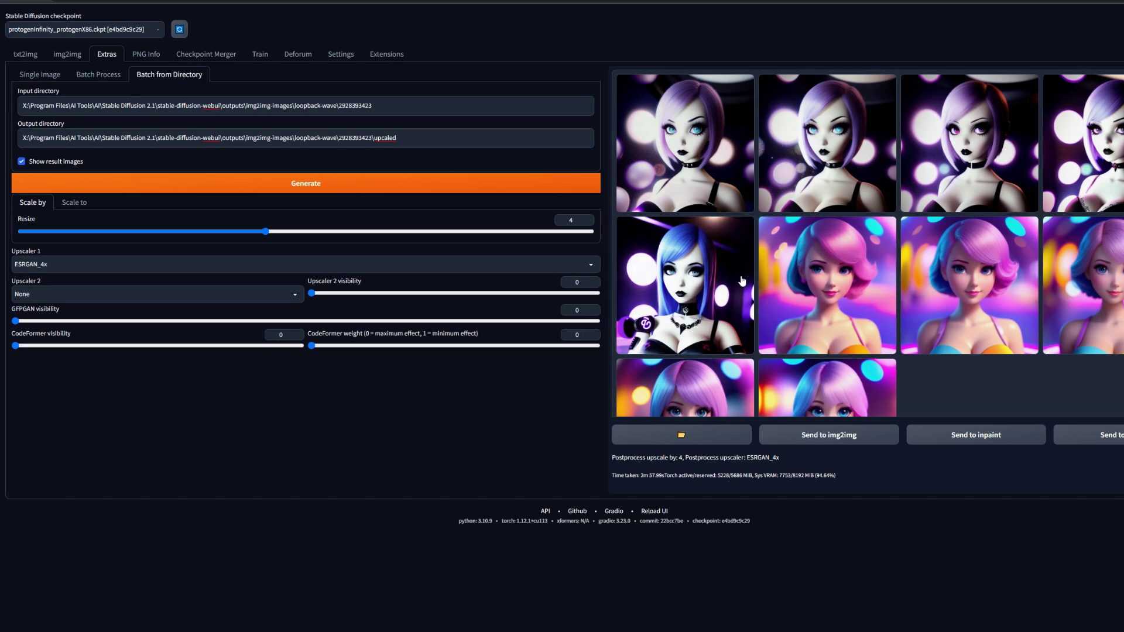
pyautogui.scroll(-2, 814, 176)
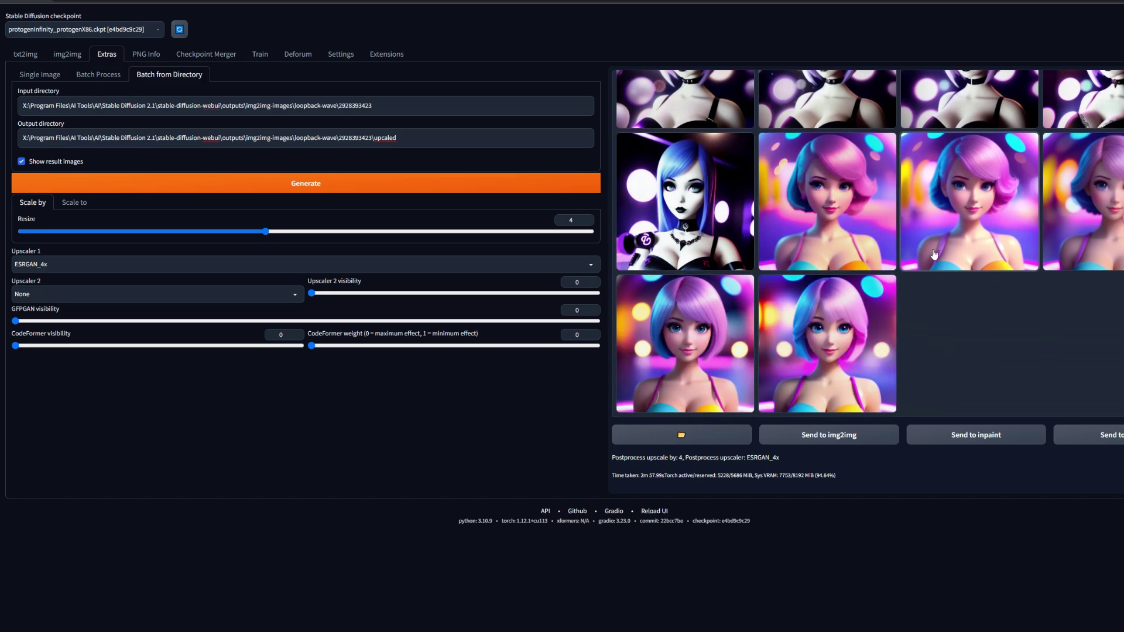
pyautogui.scroll(5, 923, 246)
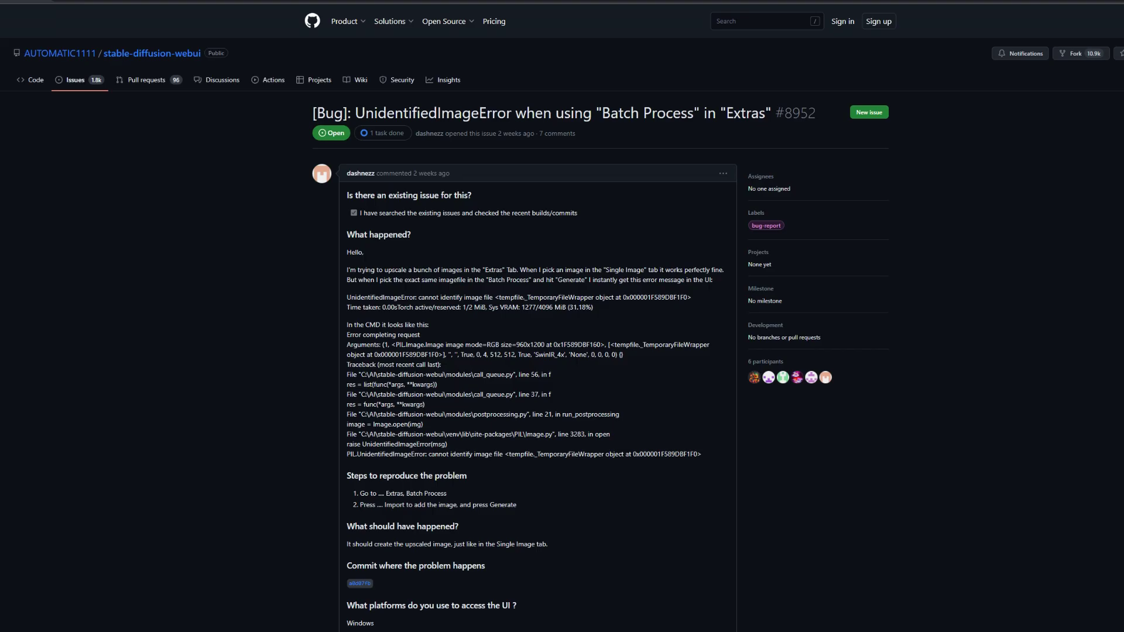
pyautogui.moveTo(358, 110); pyautogui.dragTo(715, 116)
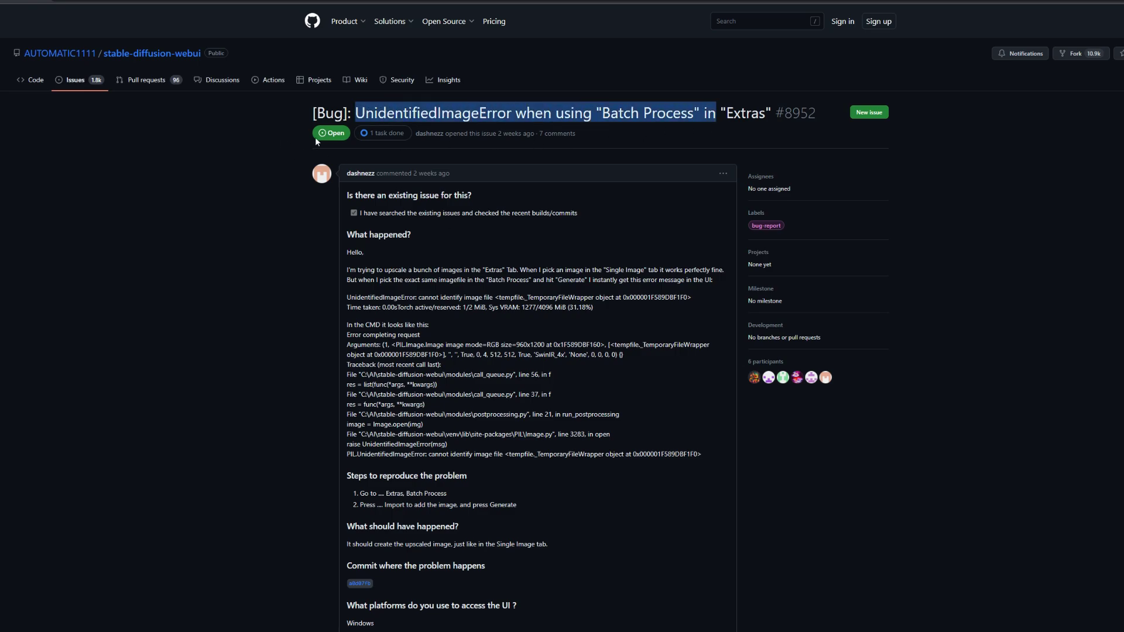
pyautogui.moveTo(339, 310); pyautogui.dragTo(602, 469)
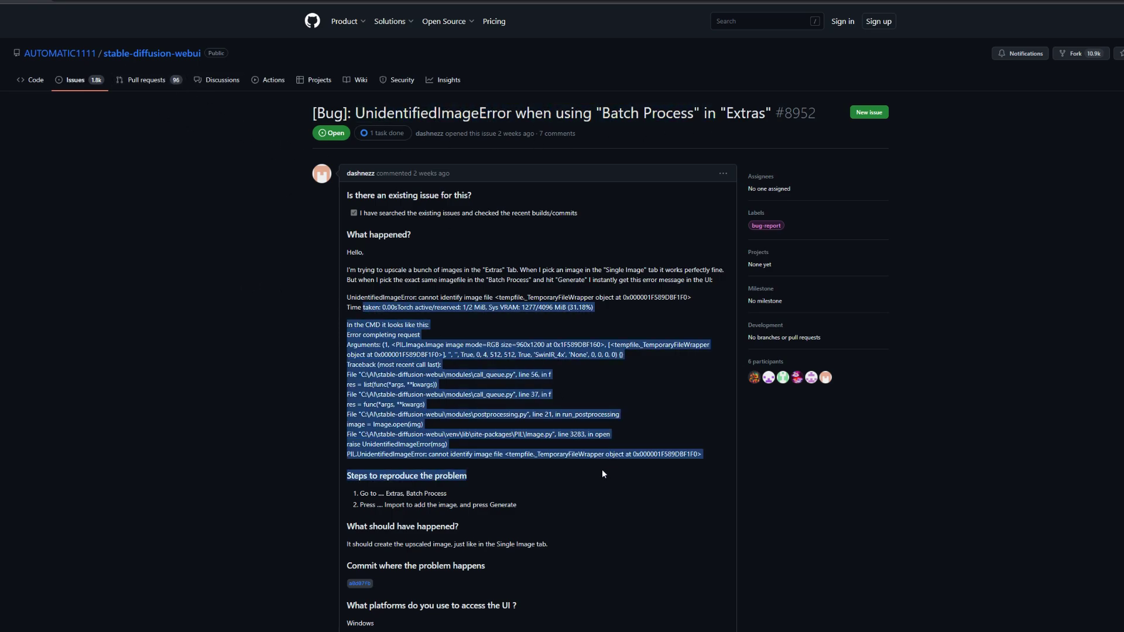
pyautogui.click(609, 441)
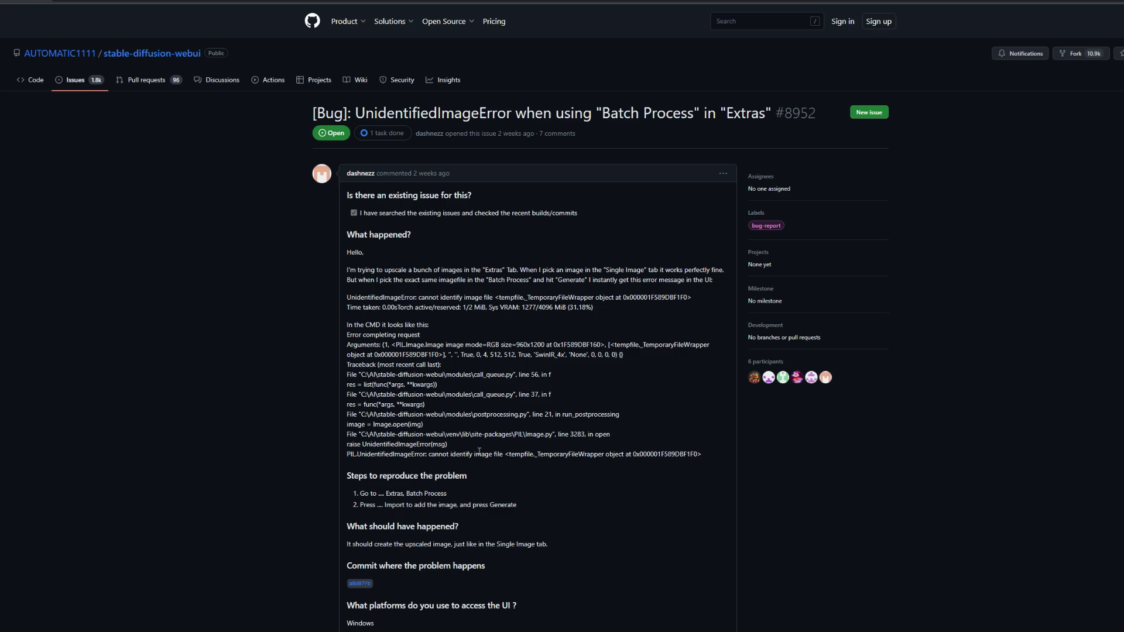
pyautogui.moveTo(176, 630)
pyautogui.click(175, 600)
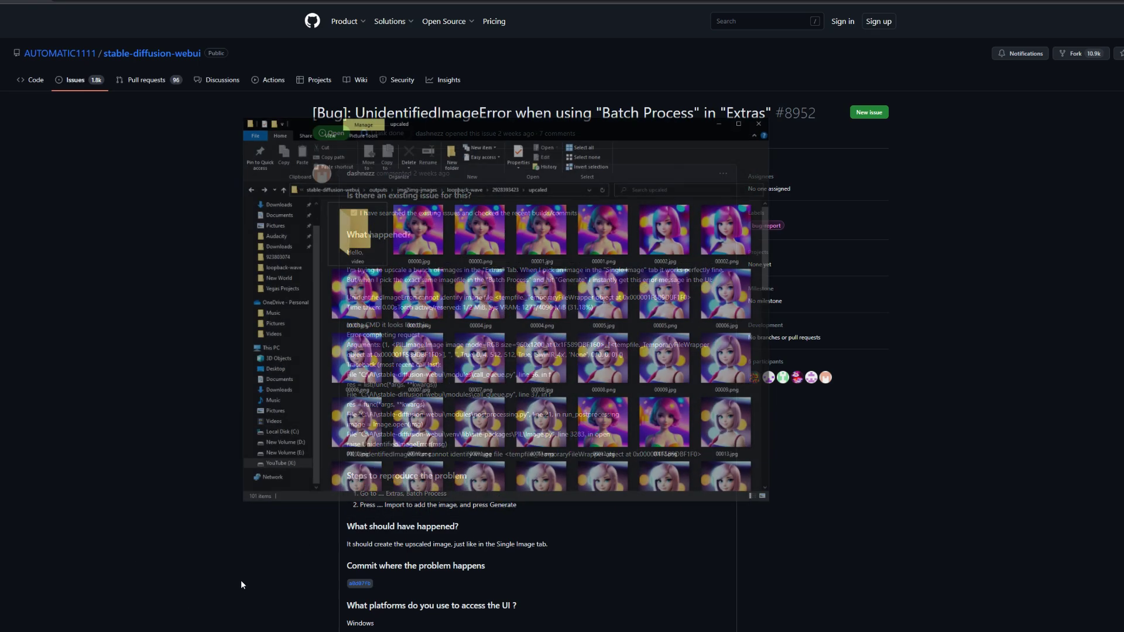
pyautogui.scroll(-1, 625, 233)
pyautogui.scroll(5, 507, 279)
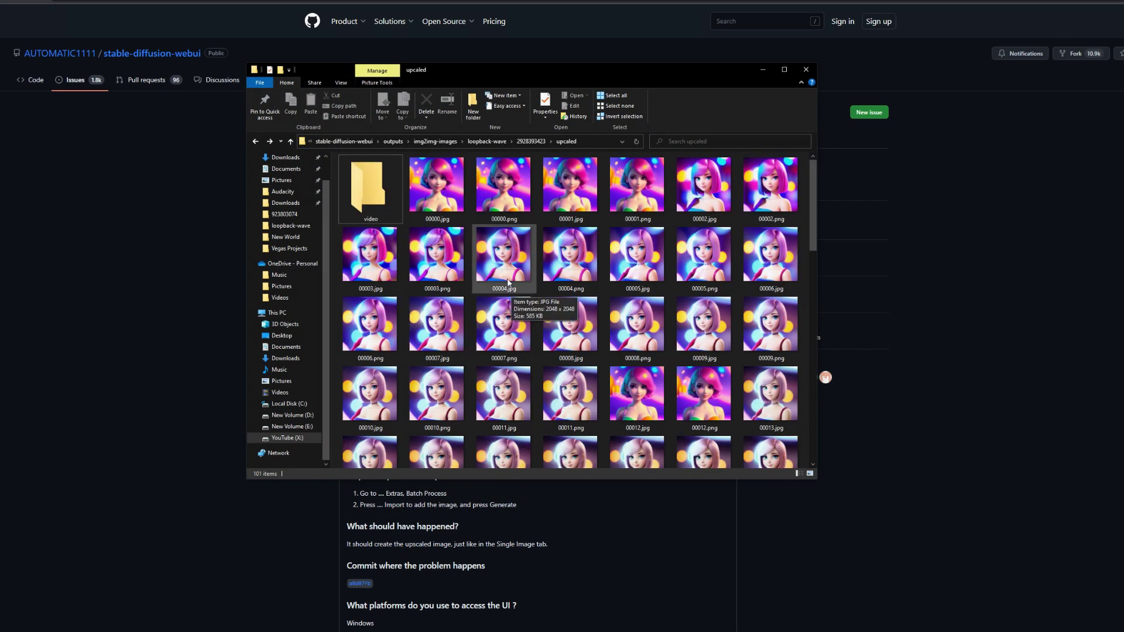
pyautogui.click(939, 305)
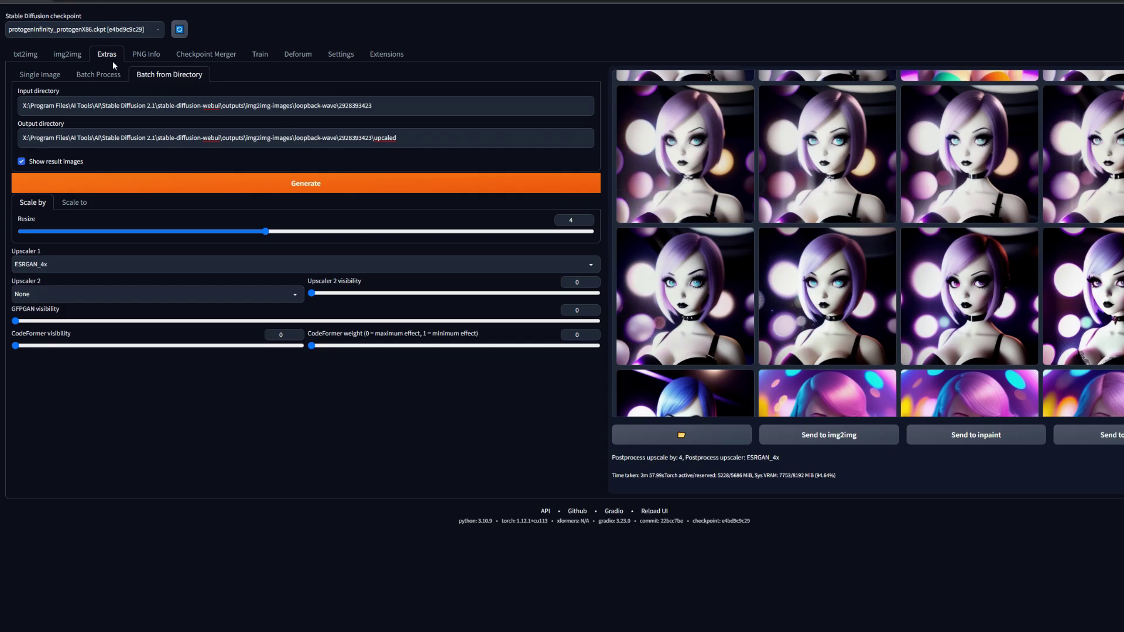
# Scroll through the Loopback Wave settings: 50 frames, 20 per wave, 10 fps video.
pyautogui.scroll(5, 955, 235)
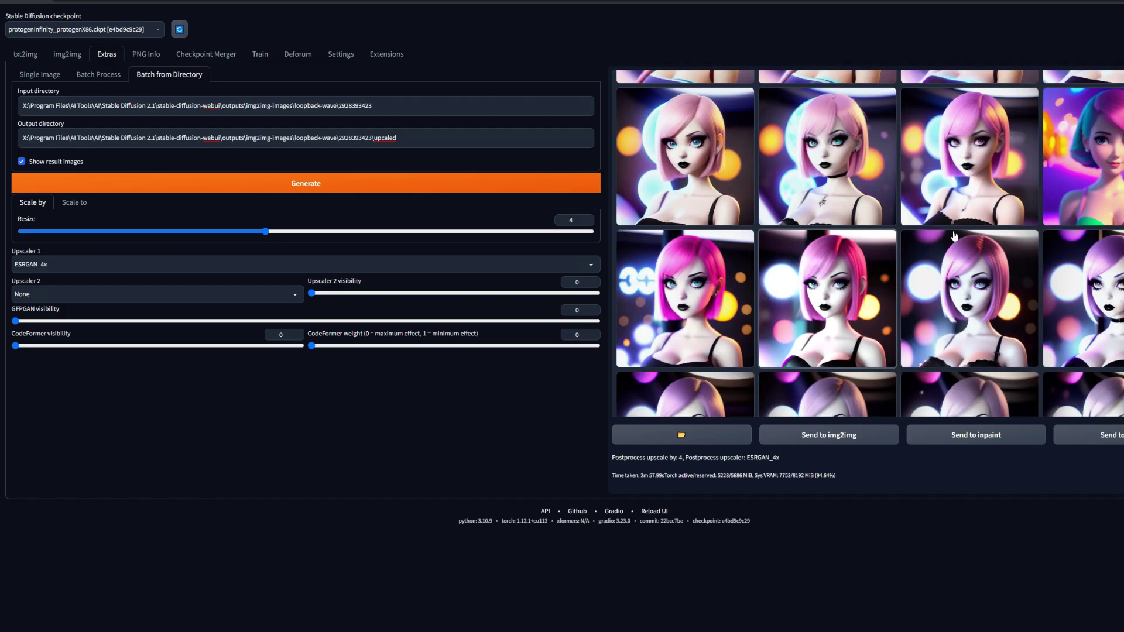
pyautogui.scroll(6, 955, 235)
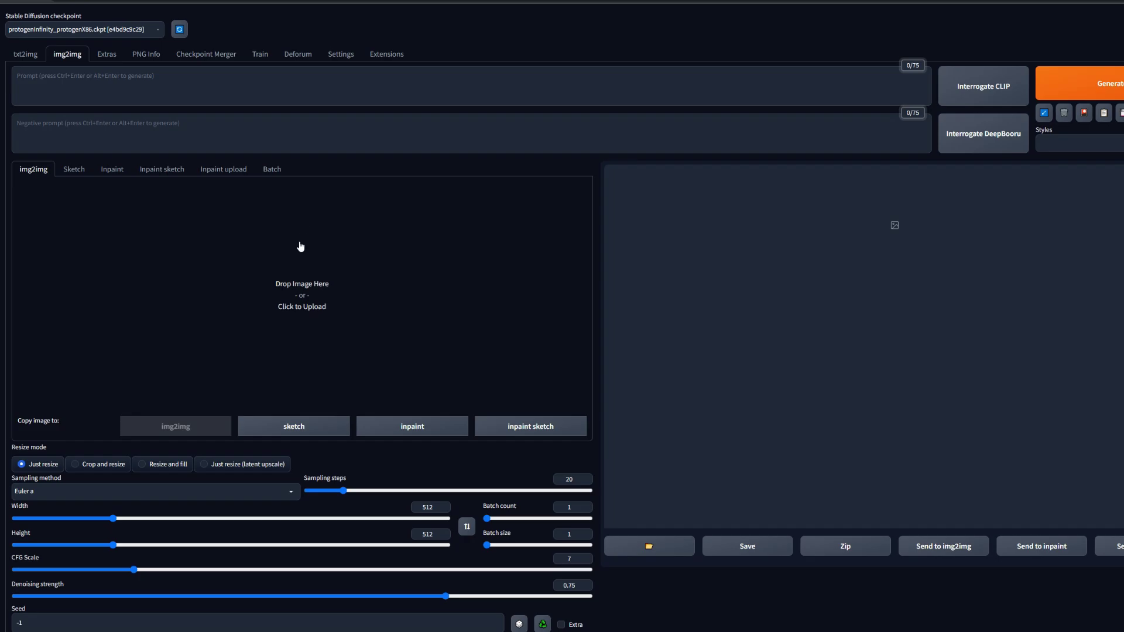
pyautogui.scroll(-5, 497, 299)
pyautogui.scroll(-3, 465, 312)
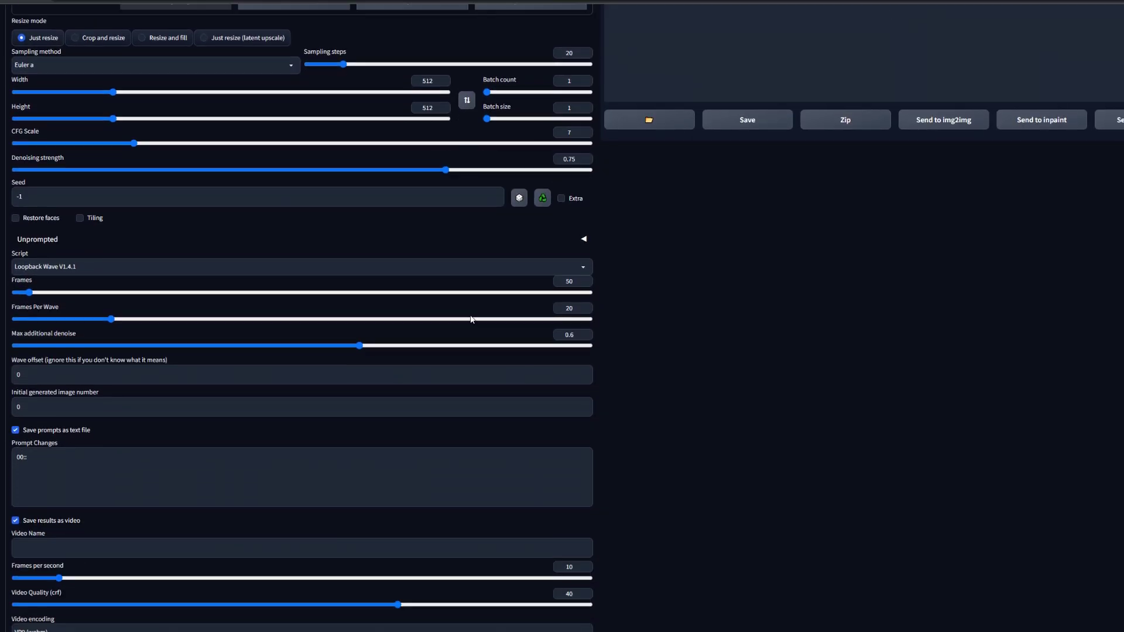
pyautogui.scroll(9, 268, 211)
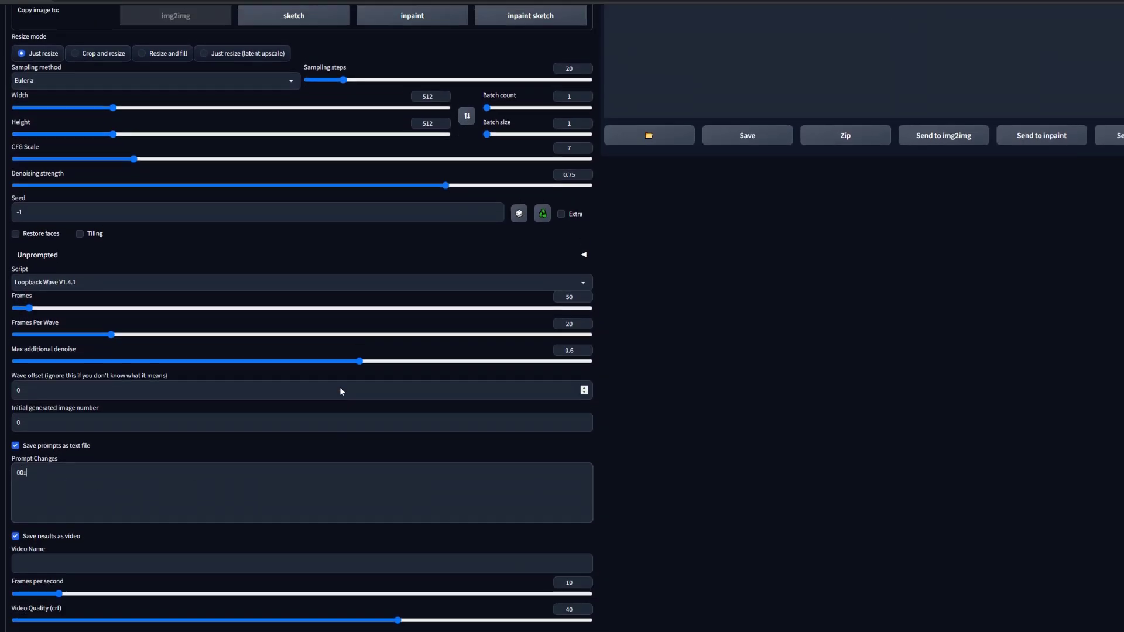
# Copy the source image's positive prompt from the PNG Info parameters.
pyautogui.click(144, 56)
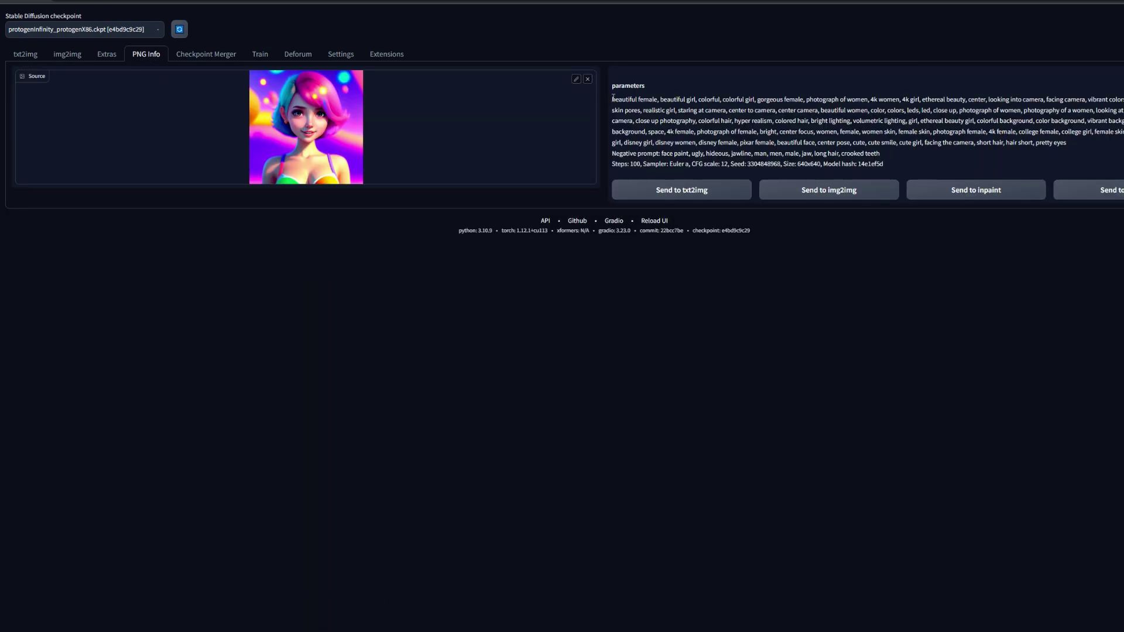
pyautogui.moveTo(613, 99); pyautogui.dragTo(1066, 143)
pyautogui.rightClick(828, 119)
pyautogui.click(846, 129)
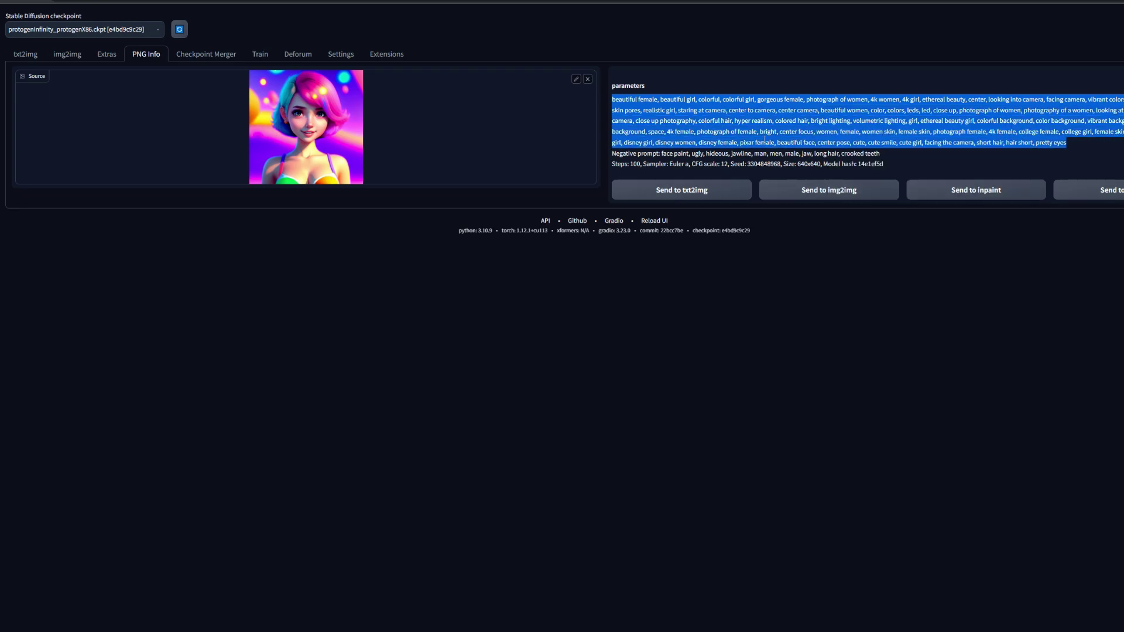
# Paste the copied prompt into the img2img prompt box, then paste in the source image.
pyautogui.click(67, 53)
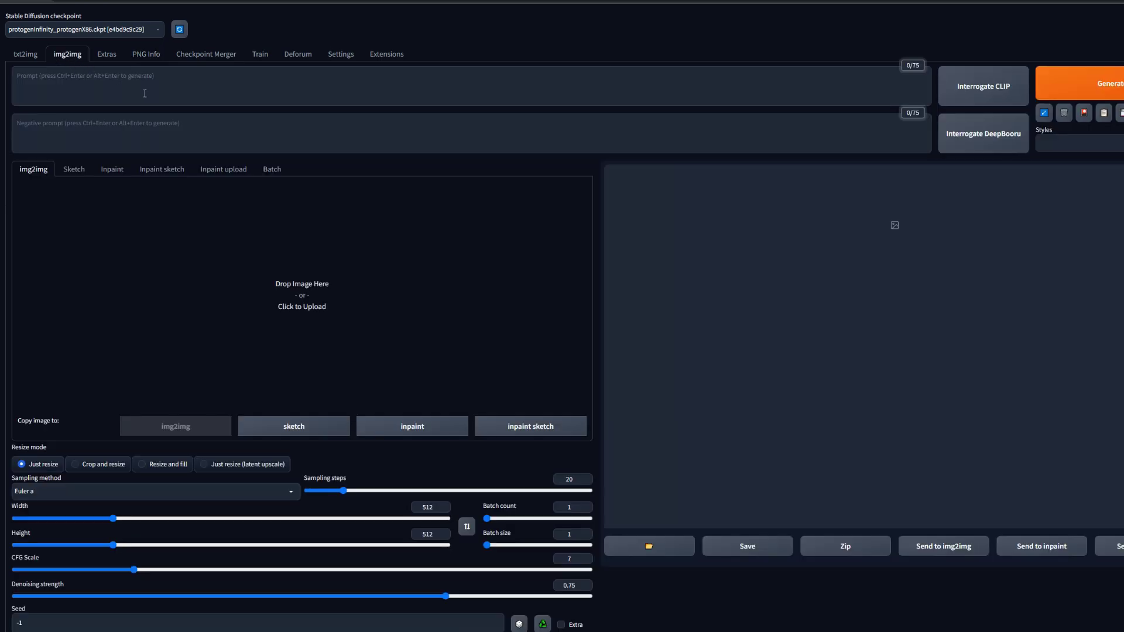
pyautogui.click(90, 82)
pyautogui.rightClick(100, 81)
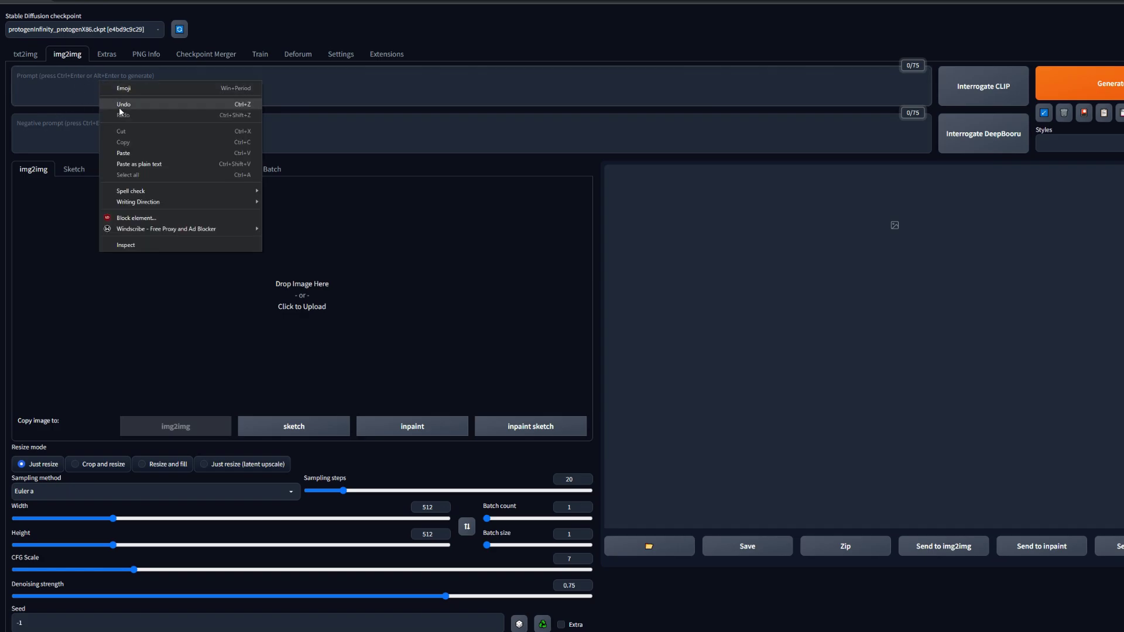
pyautogui.click(131, 152)
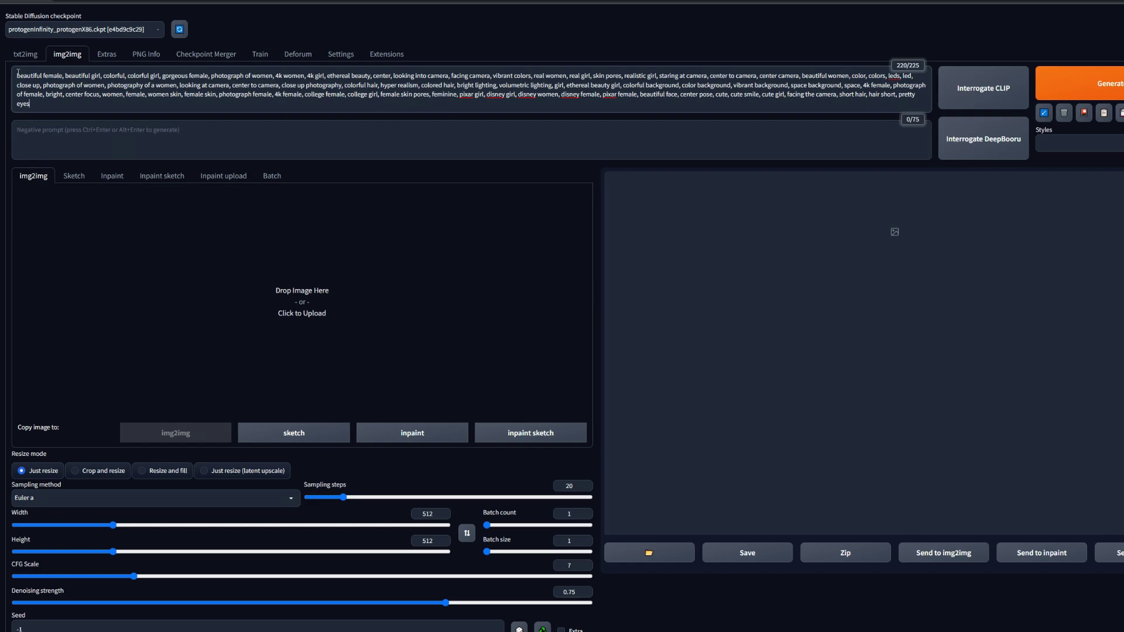
pyautogui.moveTo(17, 74); pyautogui.dragTo(573, 101)
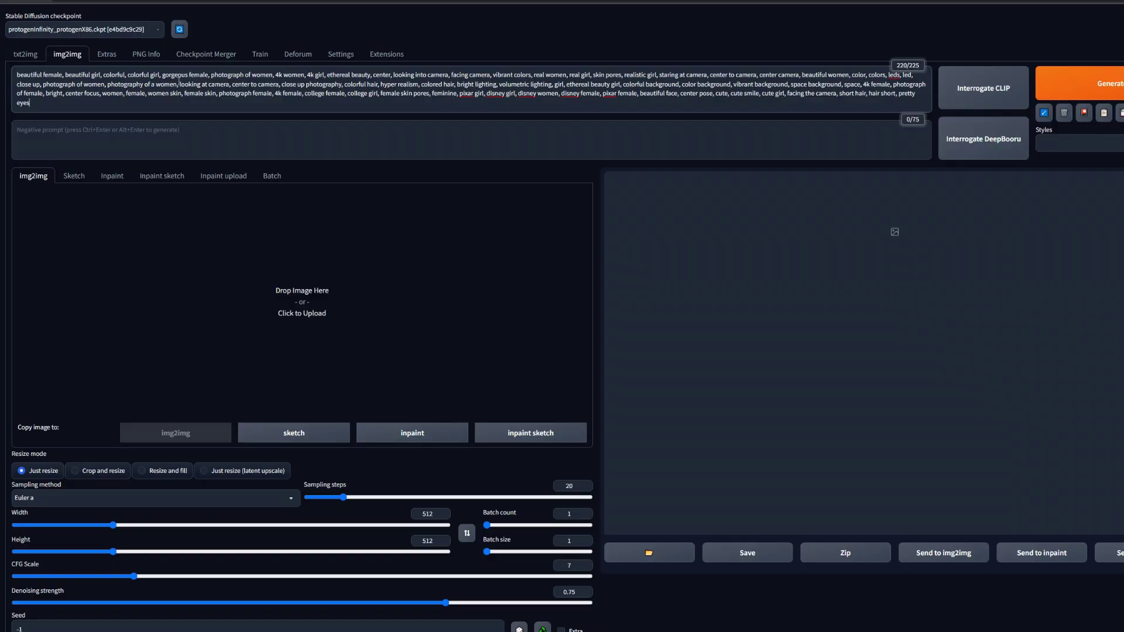
pyautogui.moveTo(37, 107); pyautogui.dragTo(7, 71)
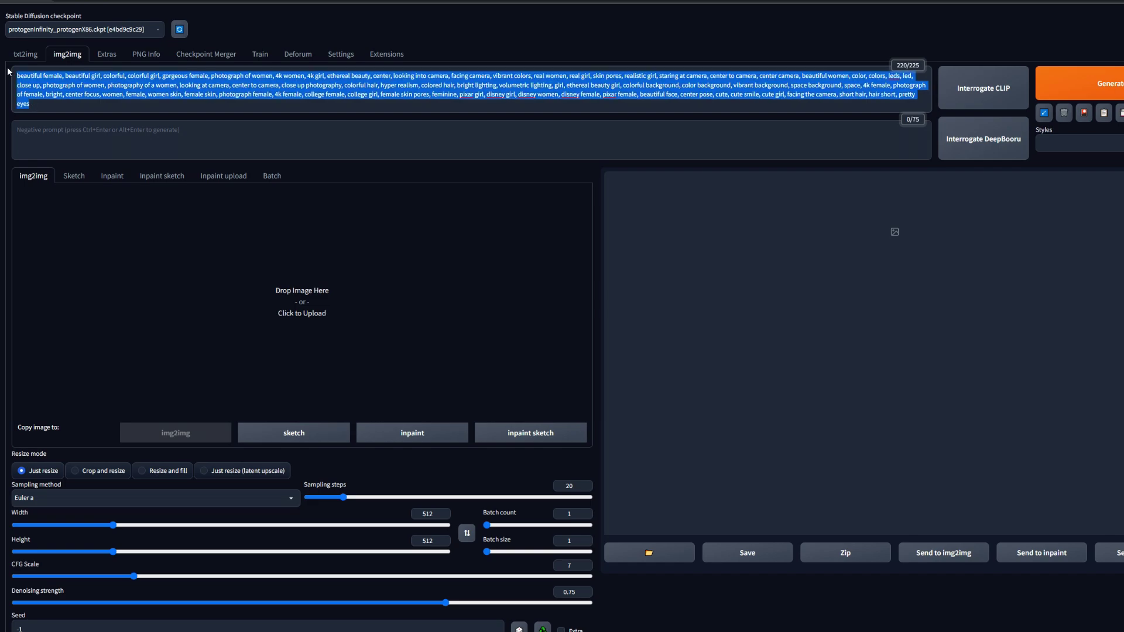
pyautogui.click(45, 94)
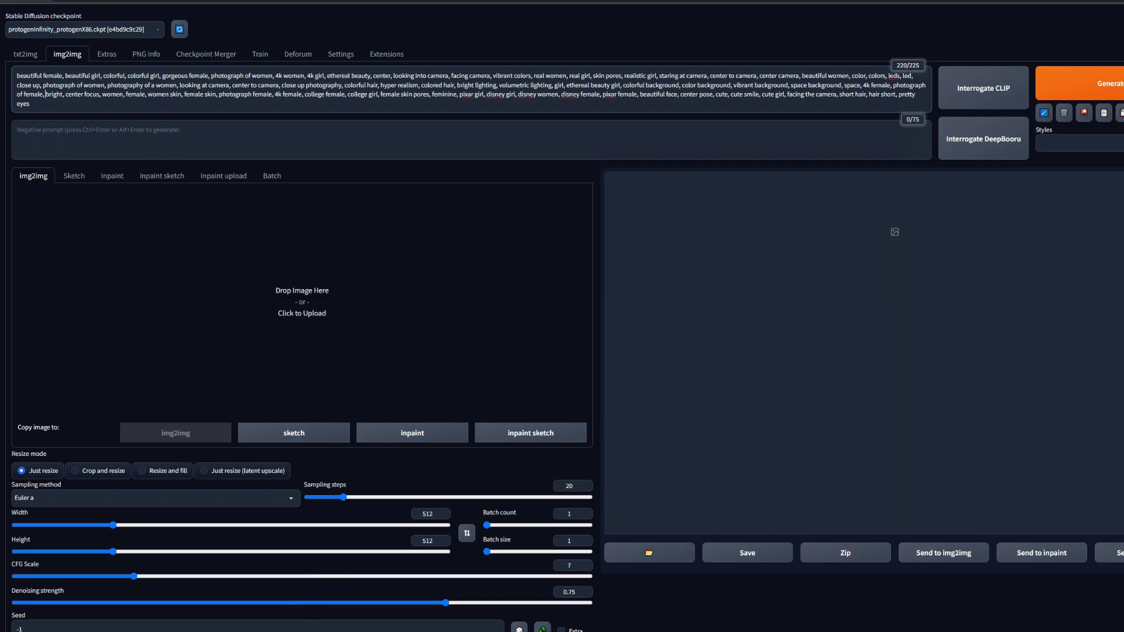
pyautogui.hotkey('ctrl', 'v')
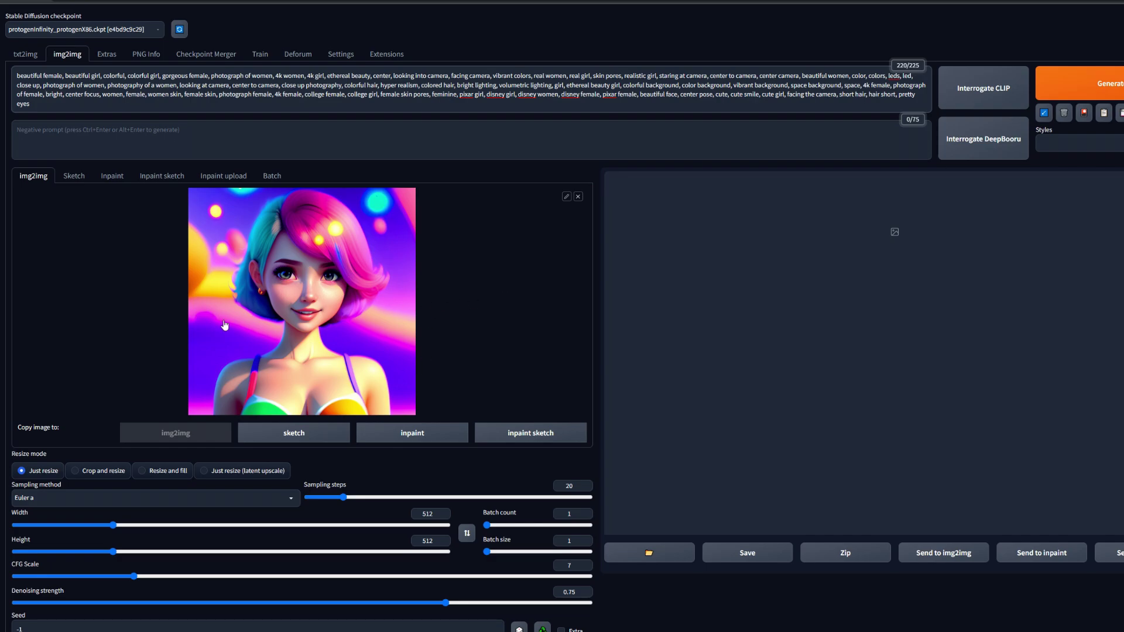
# Check the pasted 220-token prompt, glance at txt2img, and return to img2img.
pyautogui.moveTo(46, 105); pyautogui.dragTo(17, 76)
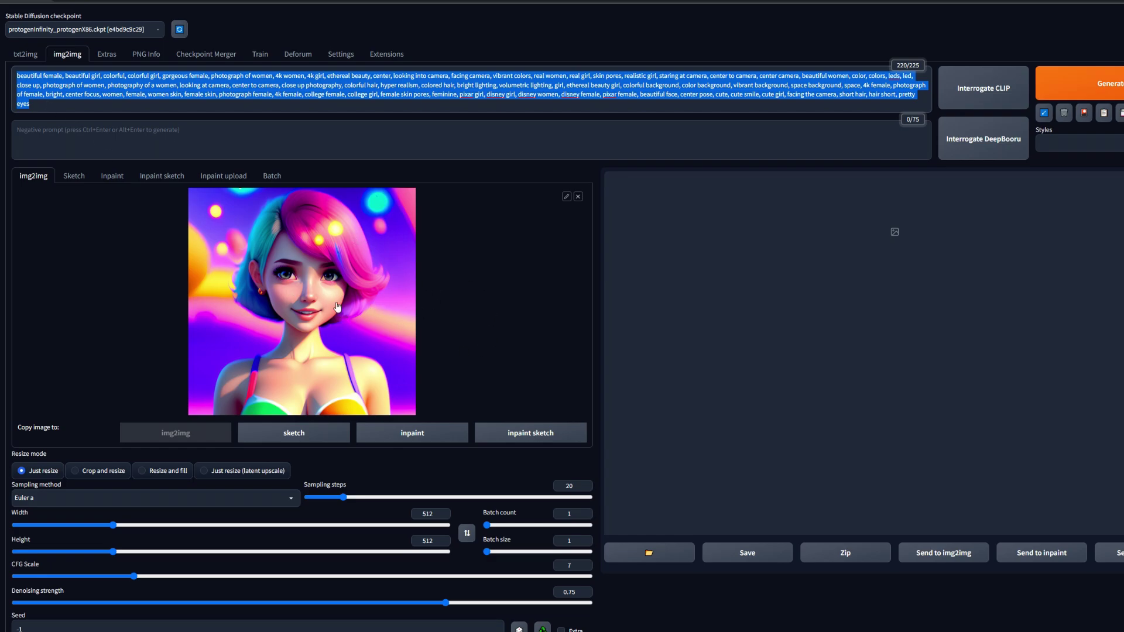
pyautogui.click(26, 54)
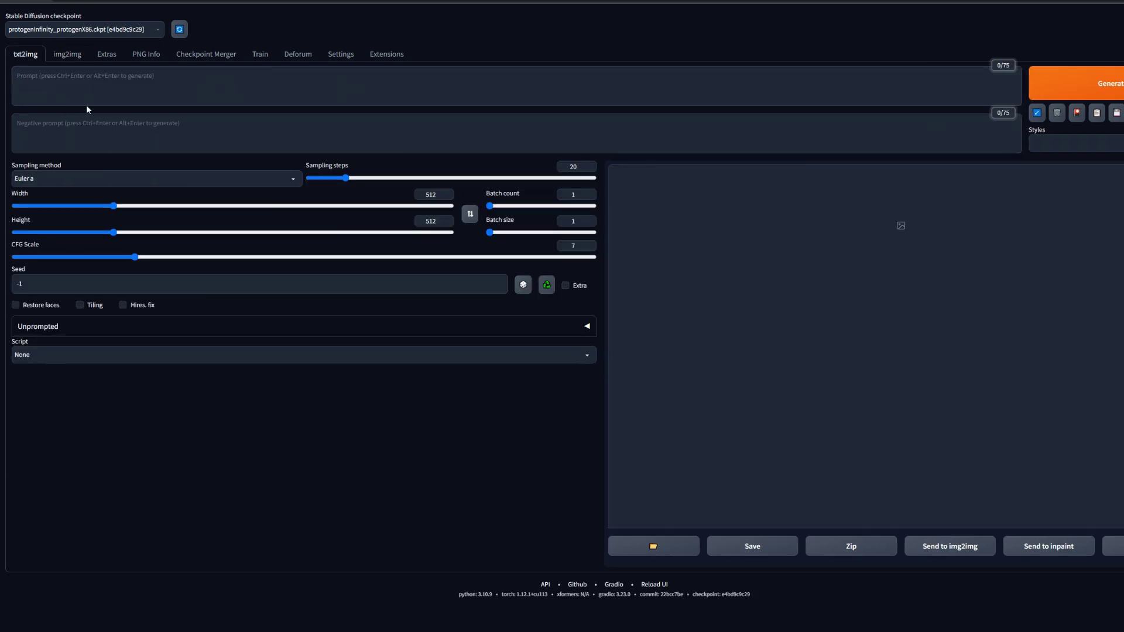
pyautogui.click(71, 88)
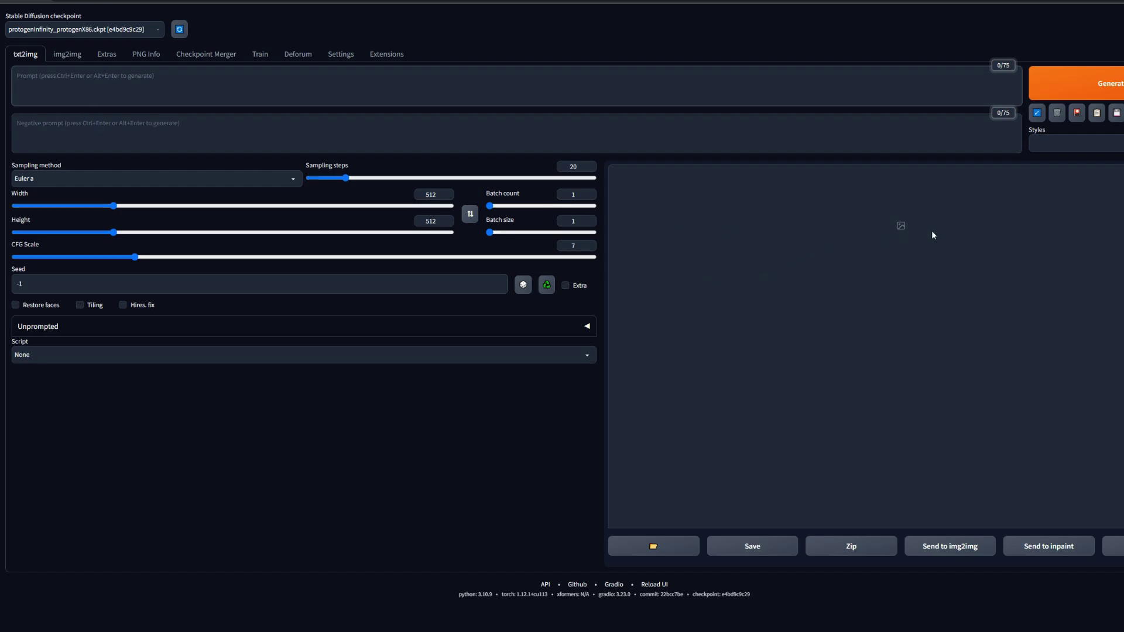
pyautogui.click(70, 55)
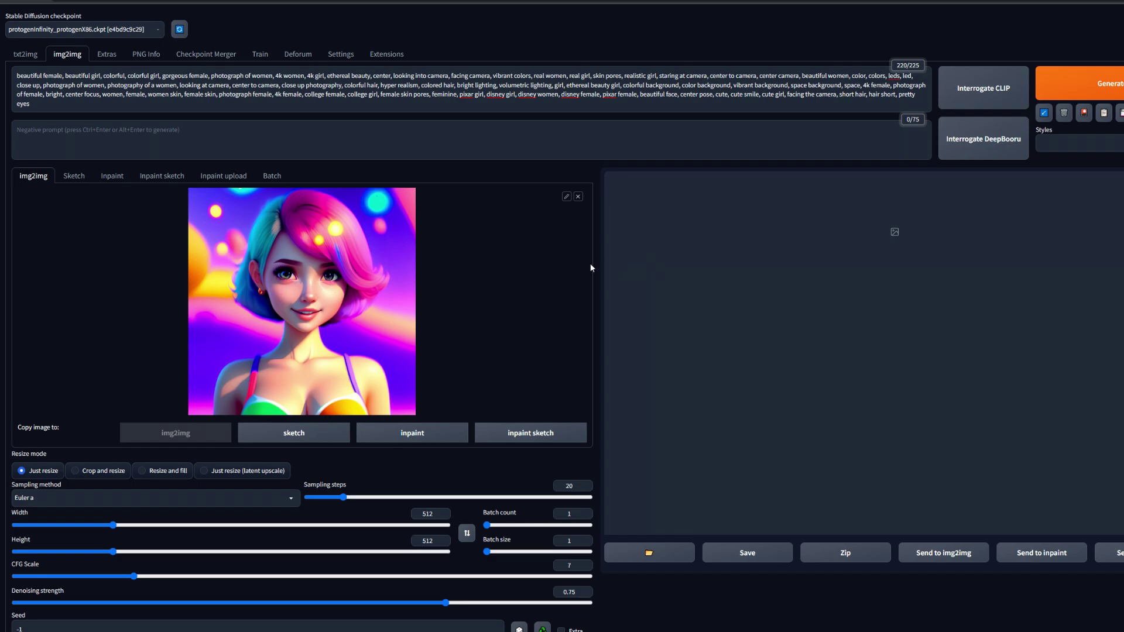
# Set CFG Scale to 8 and lower the denoising strength to 0.3.
pyautogui.scroll(-3, 480, 388)
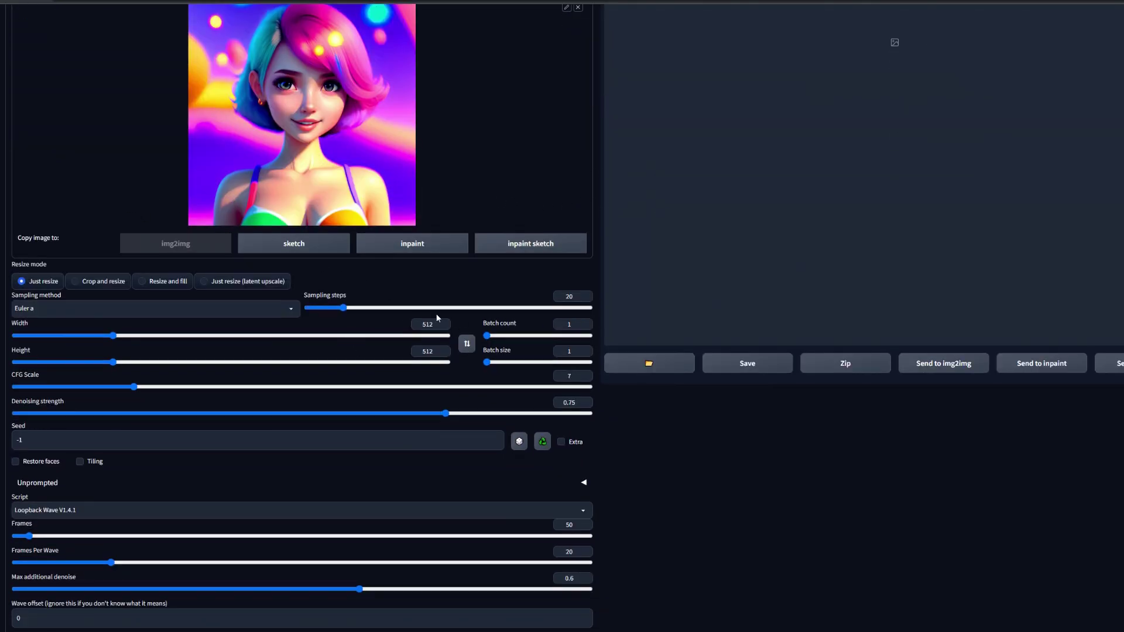
pyautogui.moveTo(564, 376); pyautogui.dragTo(602, 380)
pyautogui.write('8')
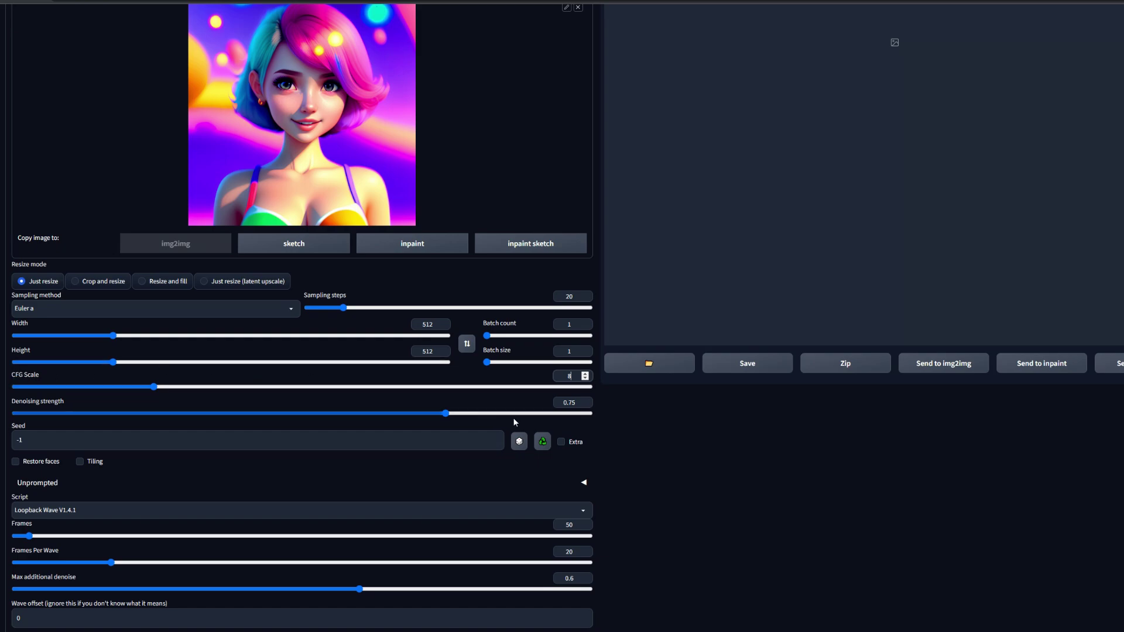
pyautogui.moveTo(448, 414); pyautogui.dragTo(189, 415)
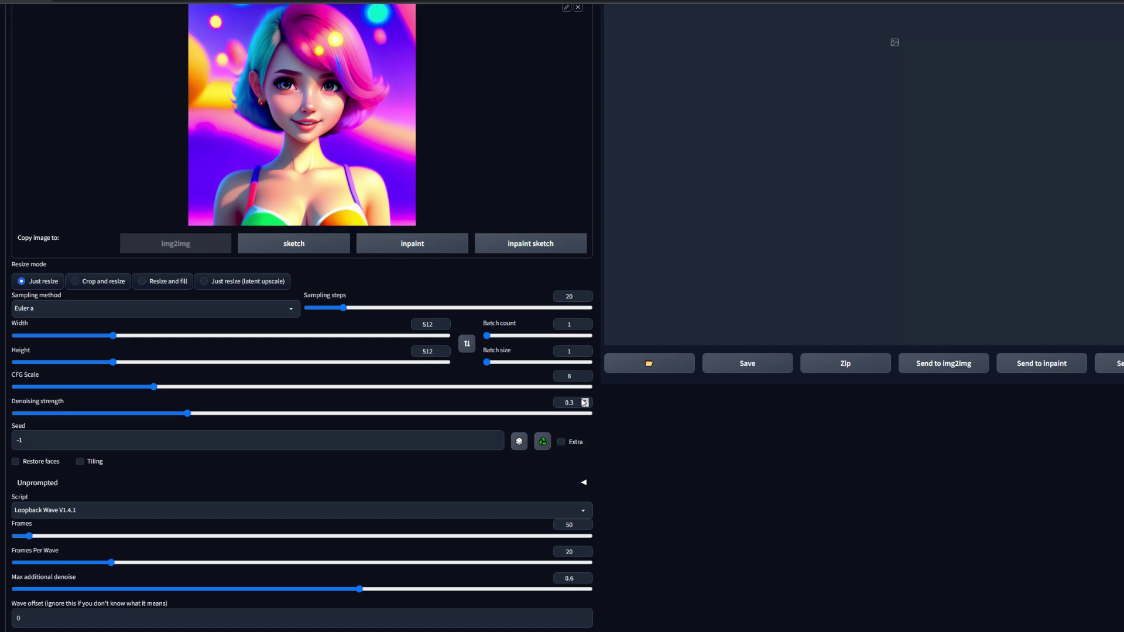
pyautogui.moveTo(578, 402); pyautogui.dragTo(555, 403)
# Raise Max additional denoise to 0.7 and confirm Frames 50, Frames Per Wave 20, FPS 10.
pyautogui.scroll(-2, 574, 402)
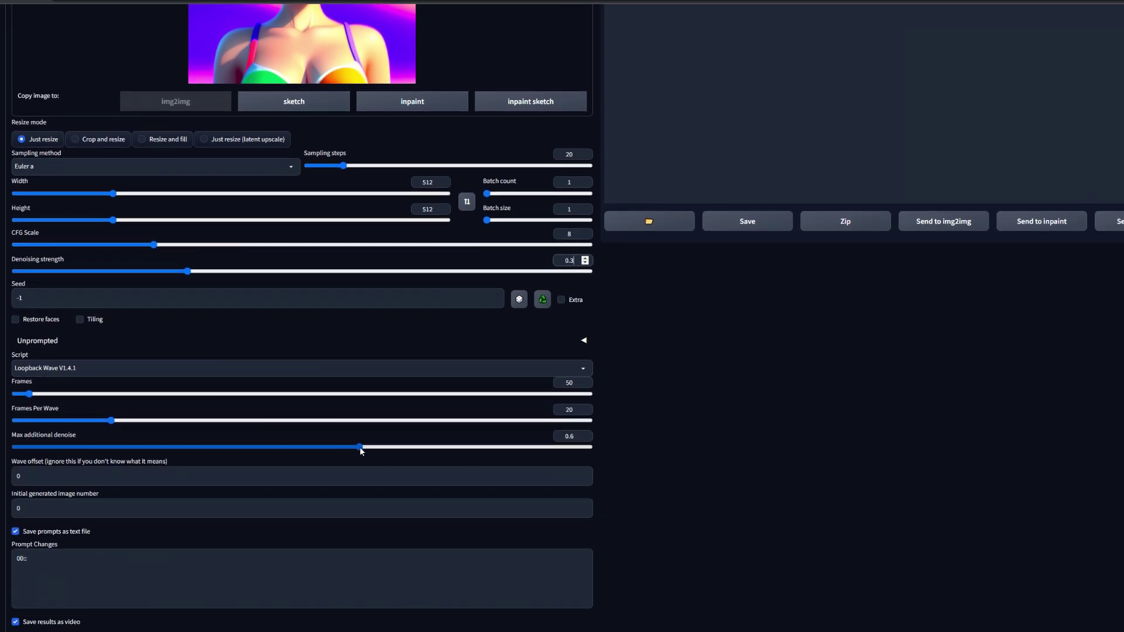
pyautogui.moveTo(360, 448); pyautogui.dragTo(416, 449)
pyautogui.doubleClick(569, 410)
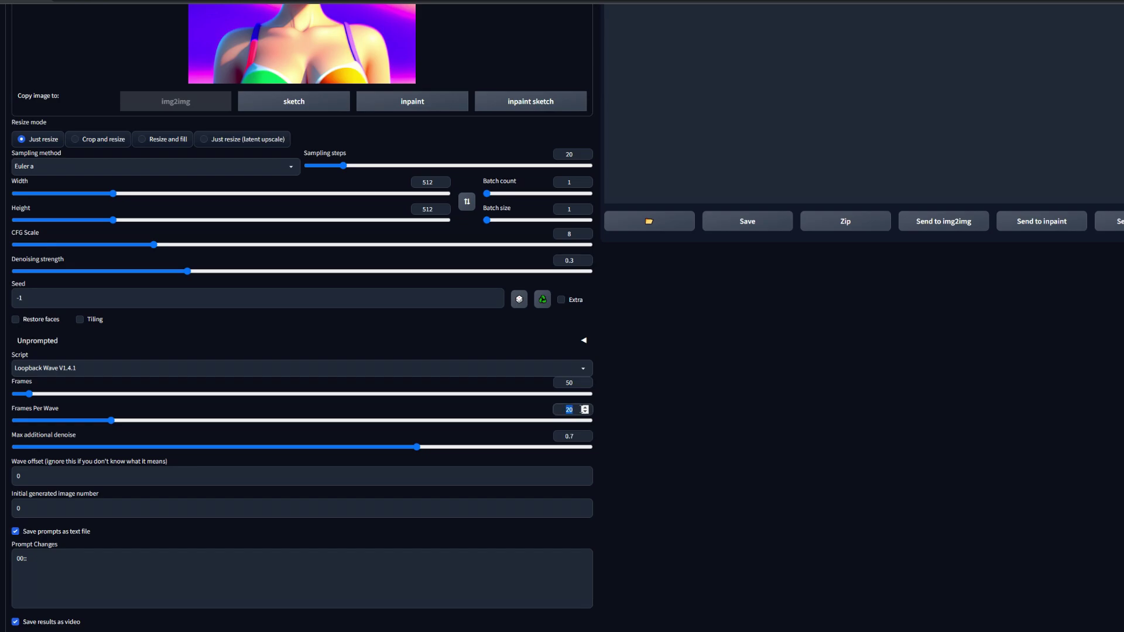
pyautogui.click(563, 384)
pyautogui.scroll(-3, 593, 430)
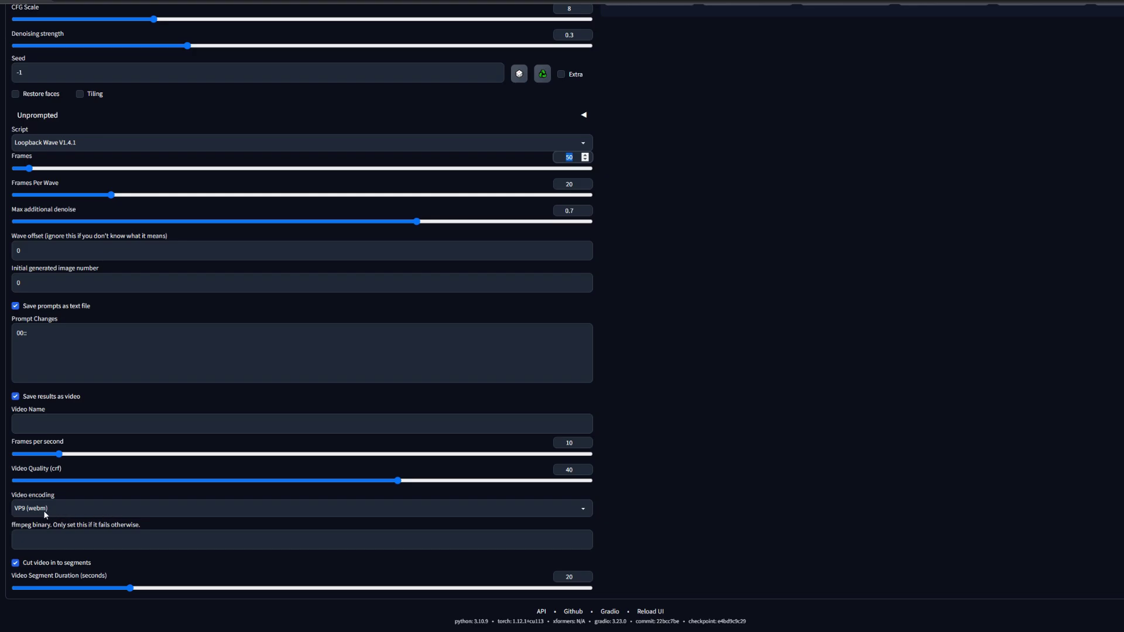
pyautogui.doubleClick(579, 443)
pyautogui.scroll(8, 695, 434)
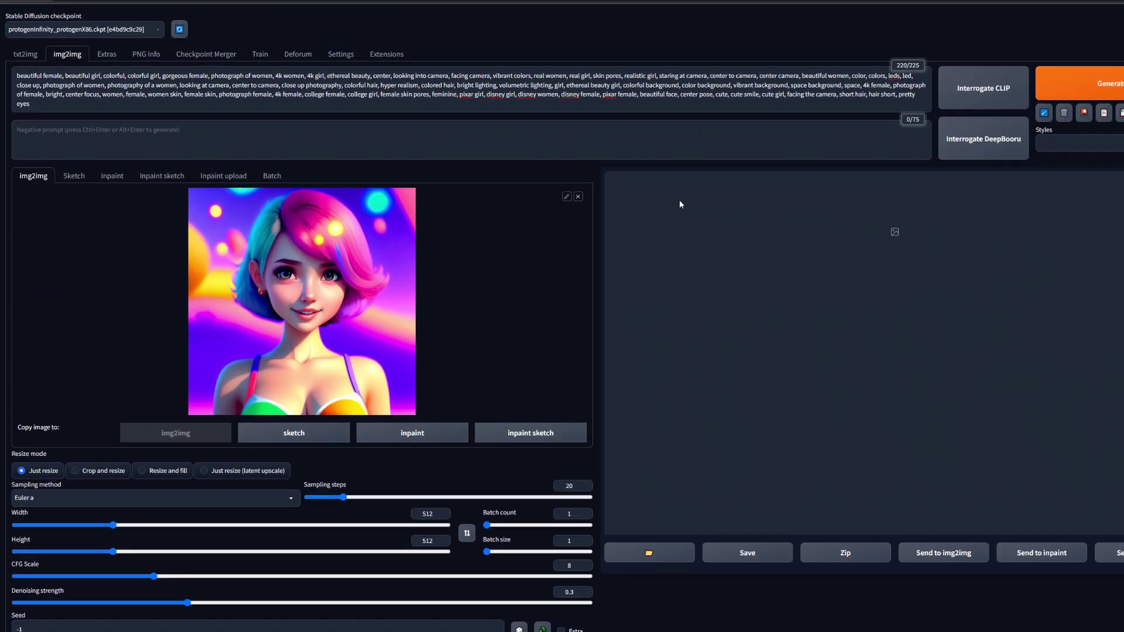
# Browse the loopback-wave output folder in Explorer and play 2928393423.webm.
pyautogui.moveTo(216, 631)
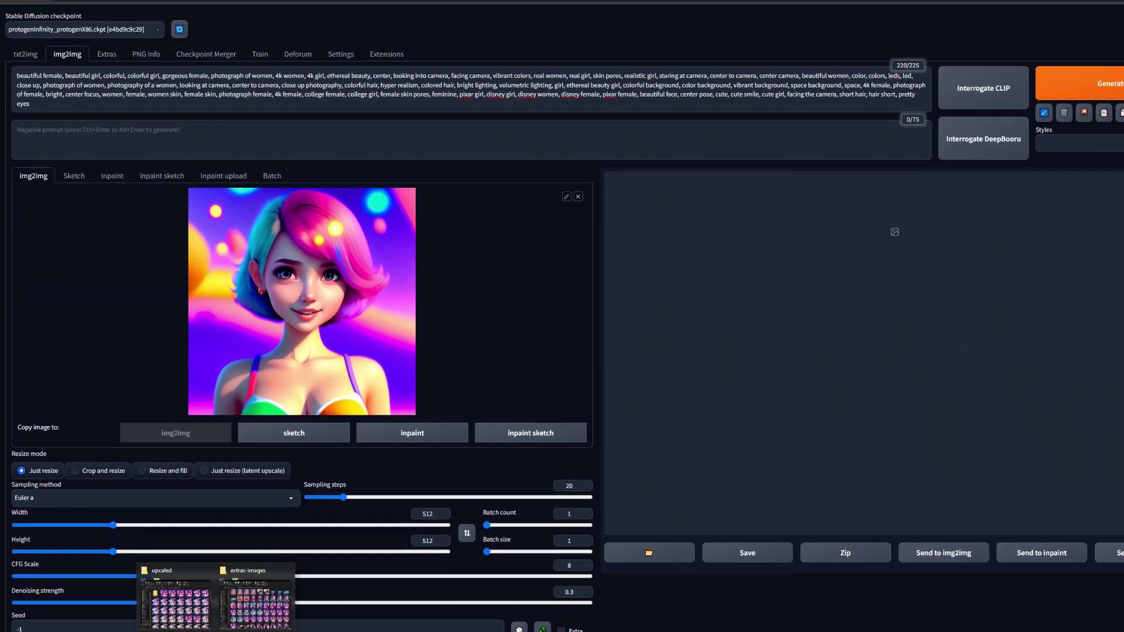
pyautogui.click(175, 603)
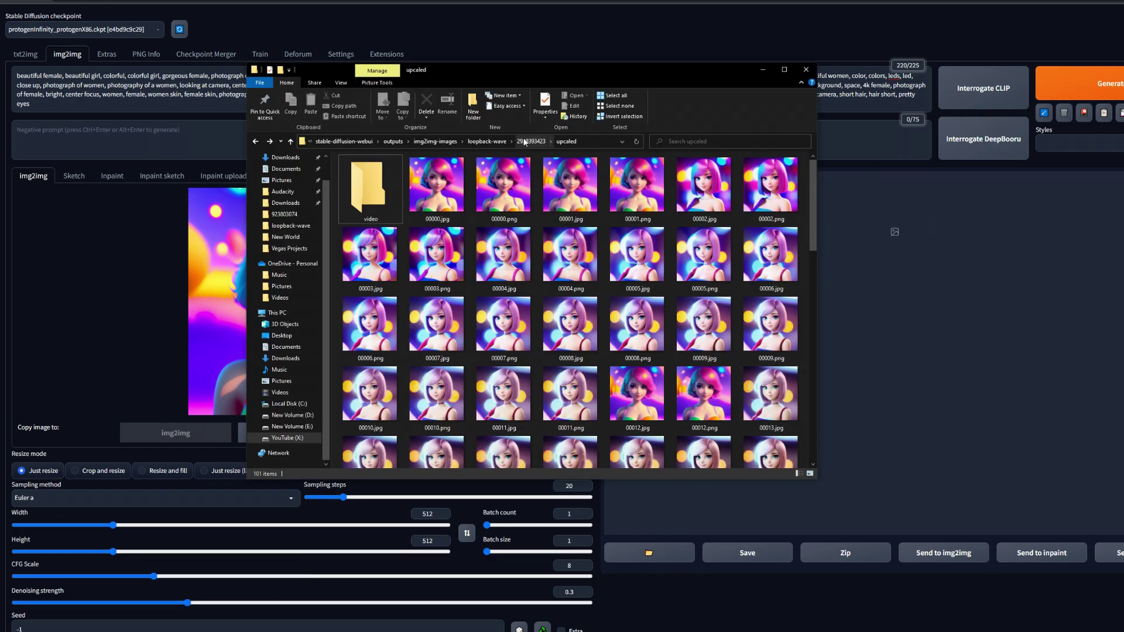
pyautogui.click(487, 142)
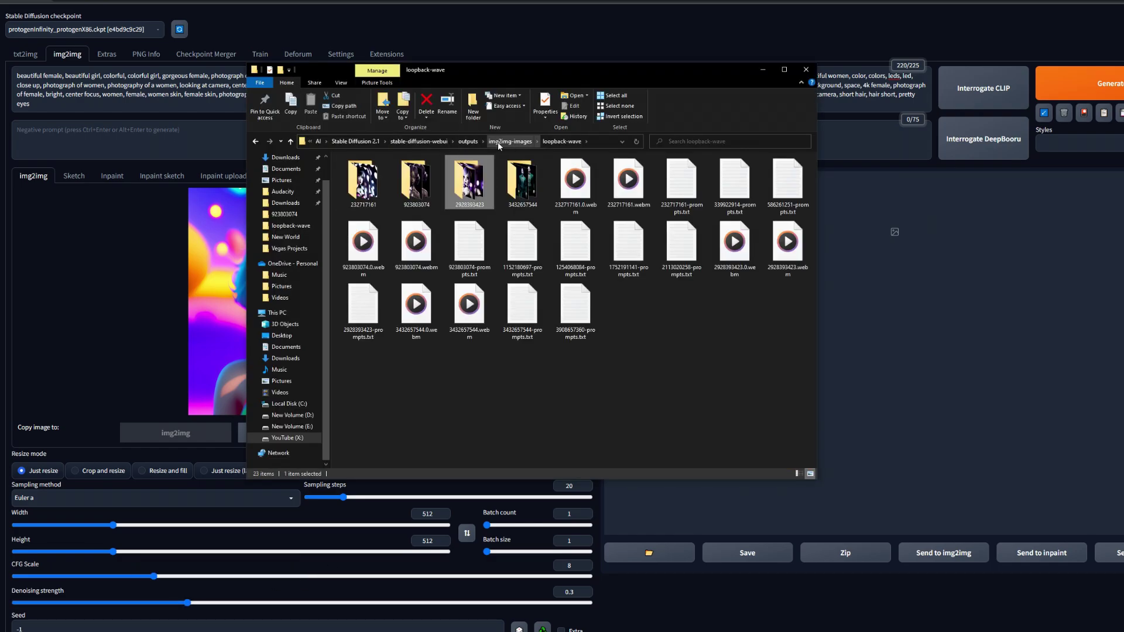
pyautogui.doubleClick(414, 185)
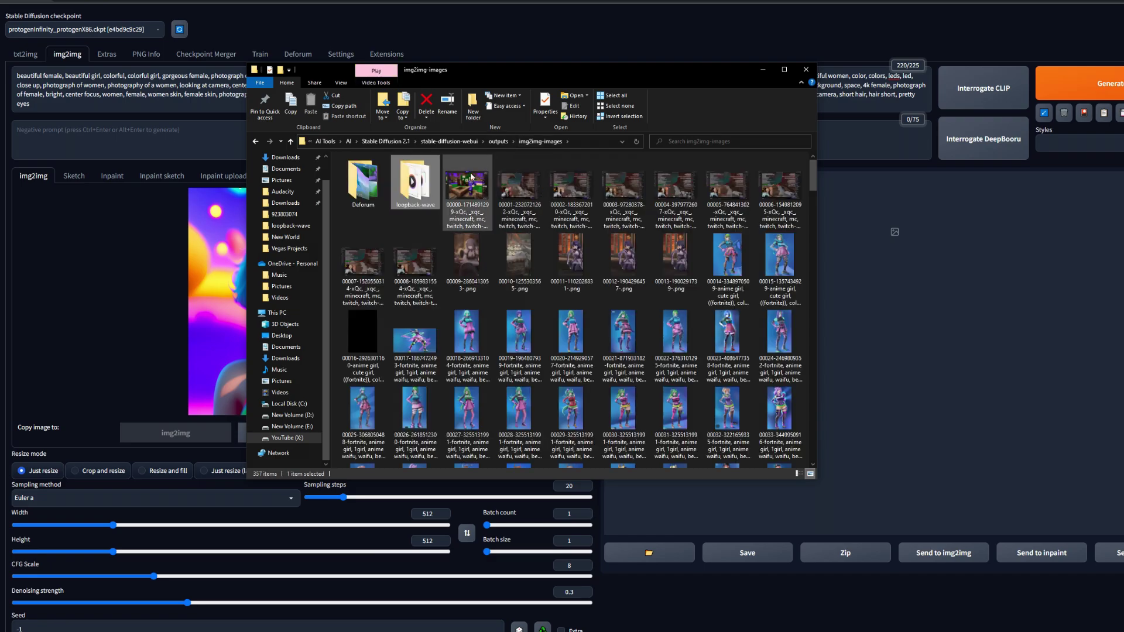
pyautogui.hotkey('alt', 'Left')
pyautogui.click(624, 184)
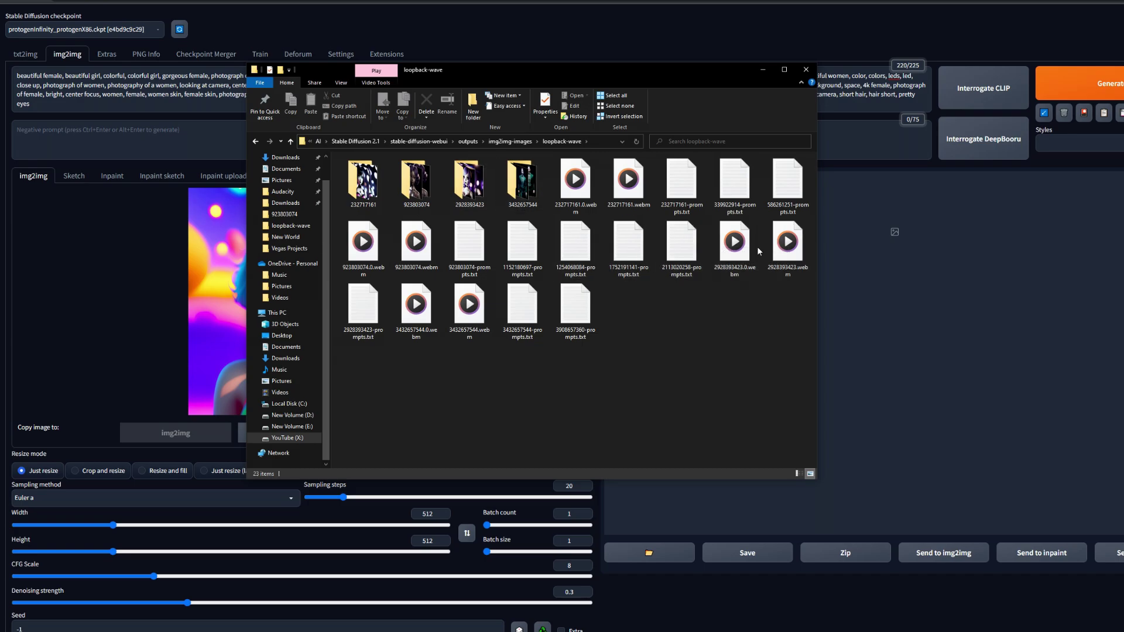
pyautogui.doubleClick(787, 241)
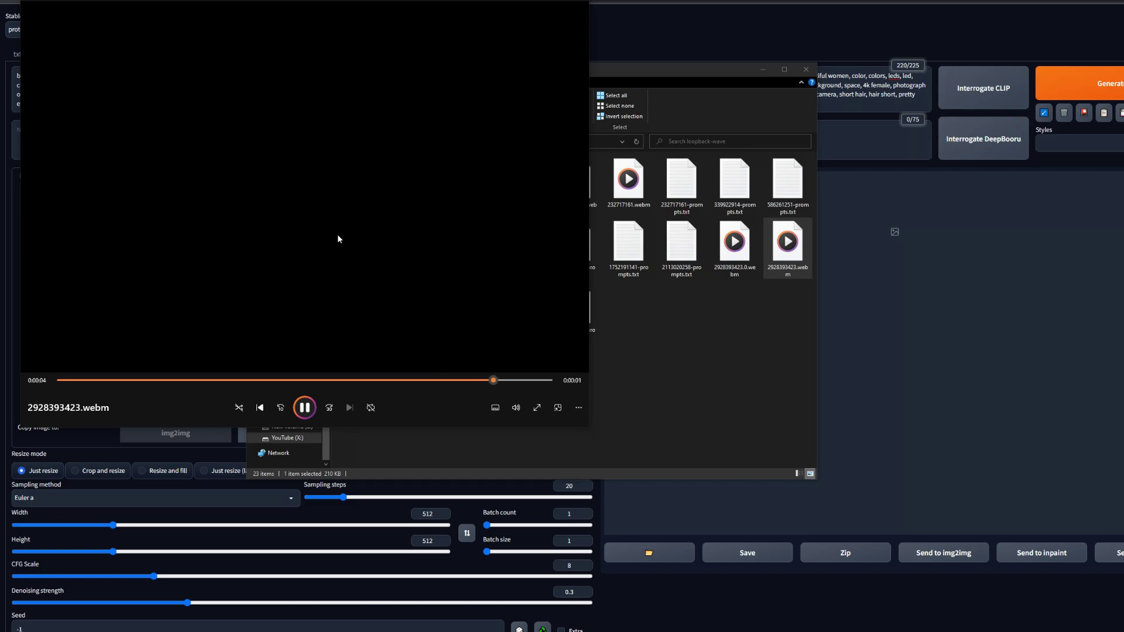
pyautogui.click(309, 412)
pyautogui.click(305, 408)
pyautogui.click(578, 9)
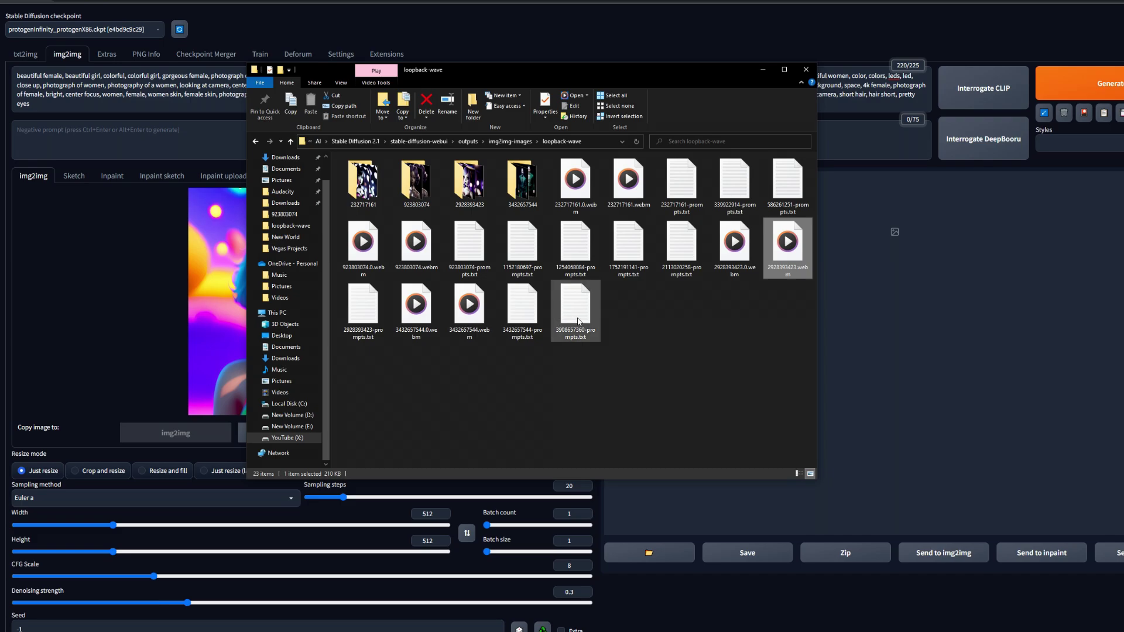
pyautogui.doubleClick(463, 182)
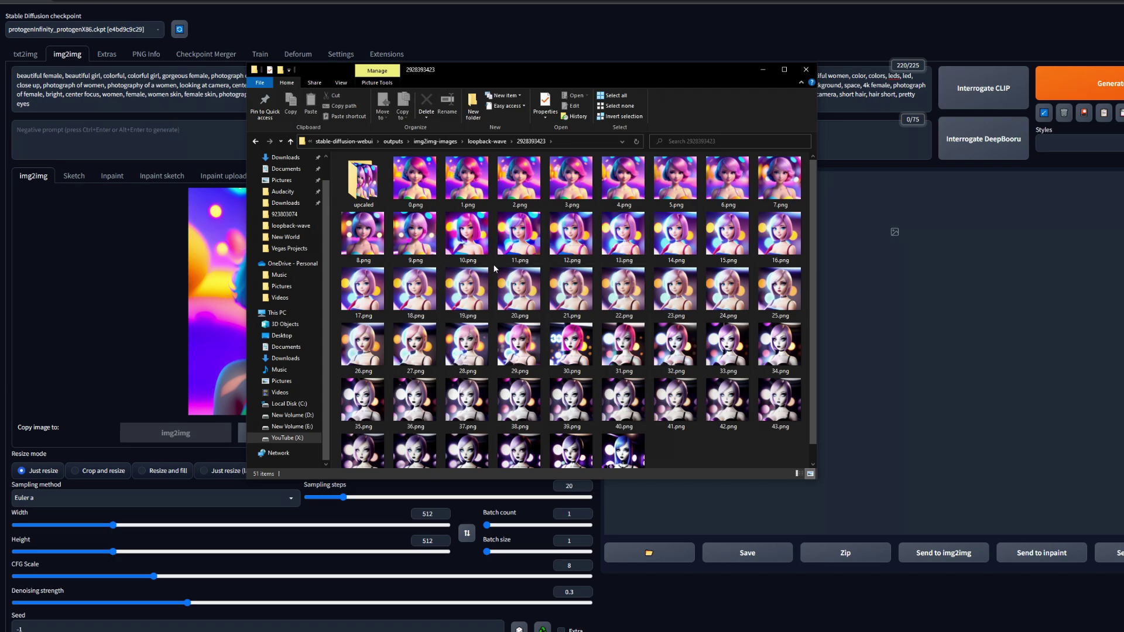
pyautogui.press('End')
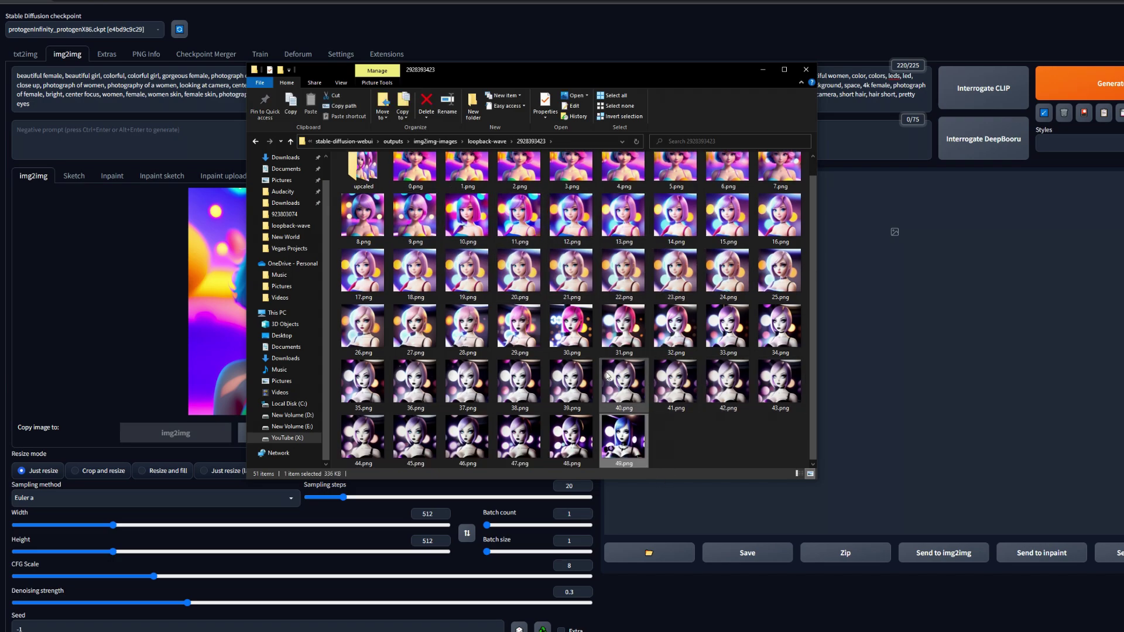
pyautogui.scroll(2, 406, 190)
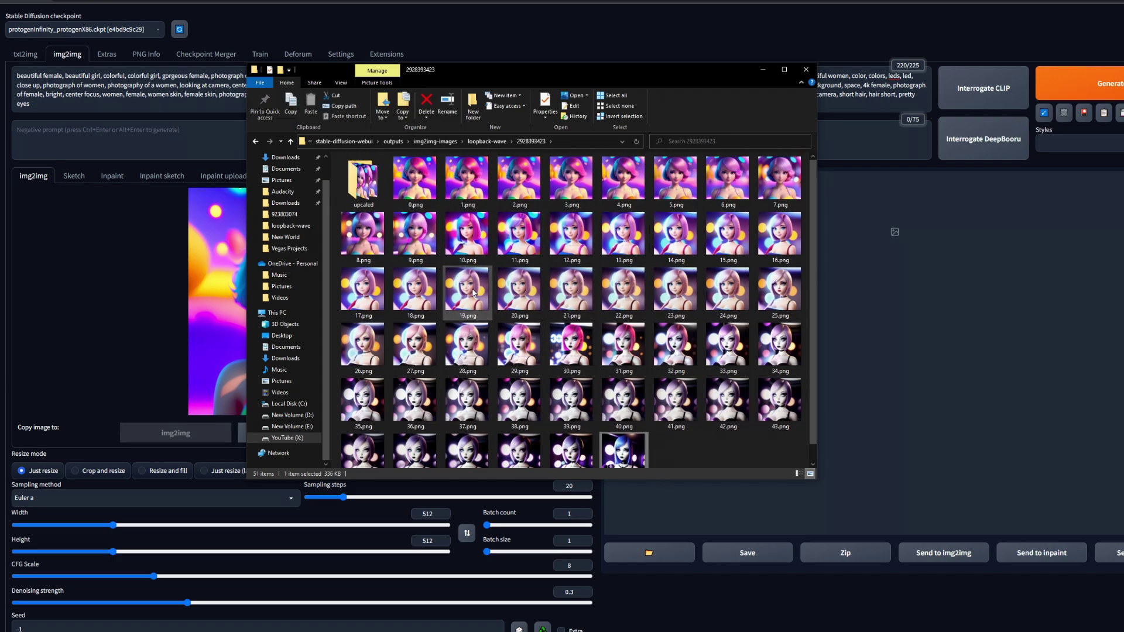
pyautogui.doubleClick(407, 193)
pyautogui.press('Escape')
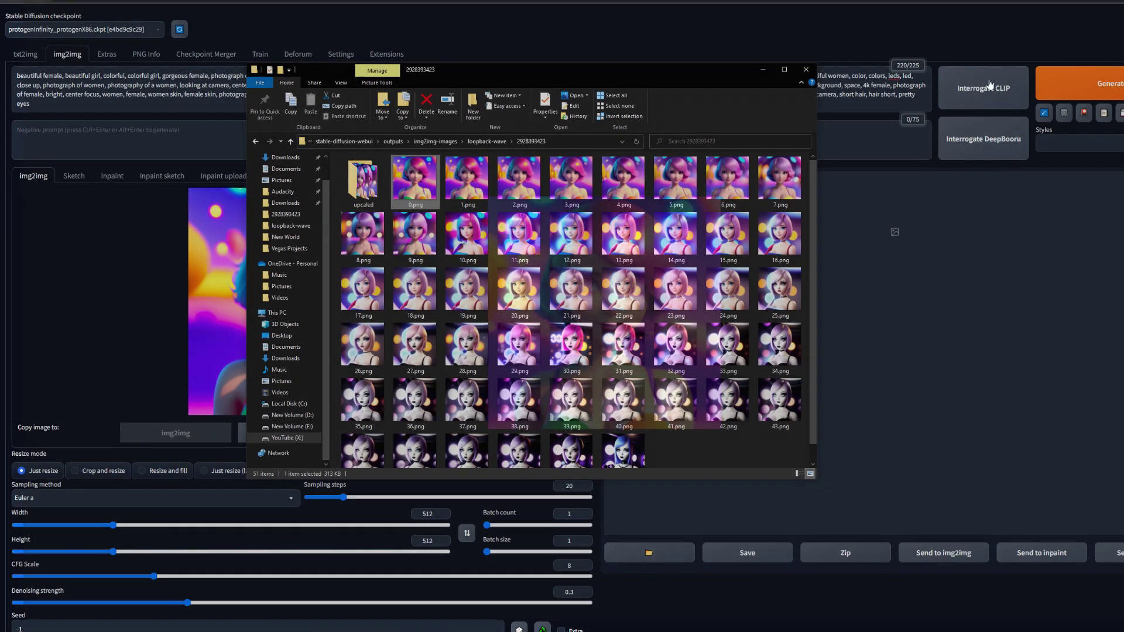
pyautogui.click(373, 196)
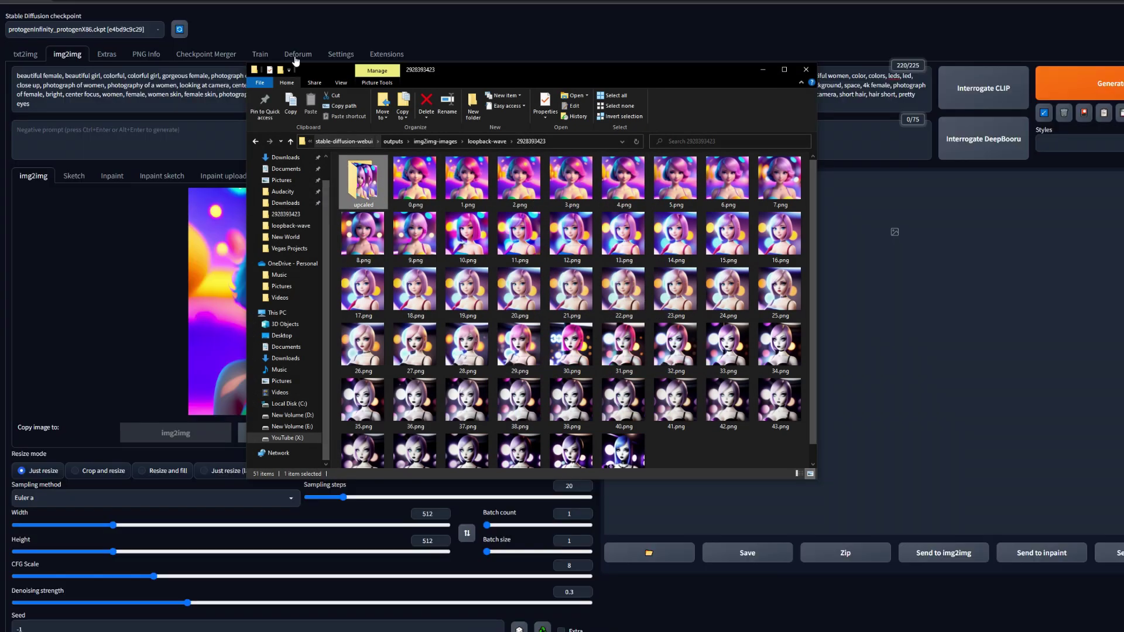
pyautogui.click(109, 58)
pyautogui.click(112, 59)
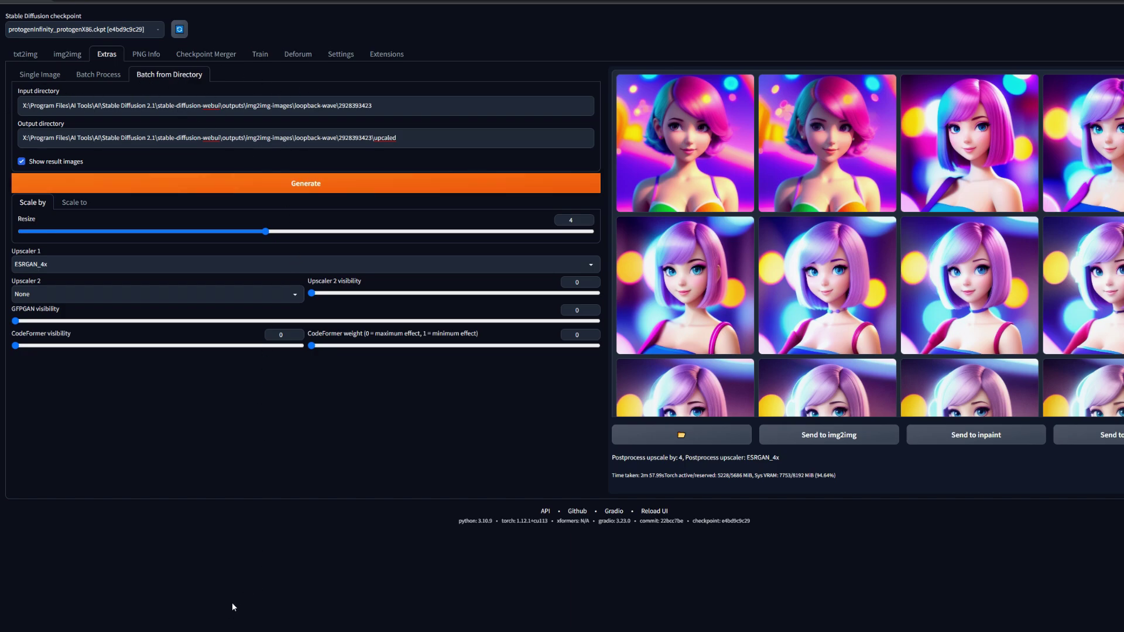
pyautogui.click(168, 595)
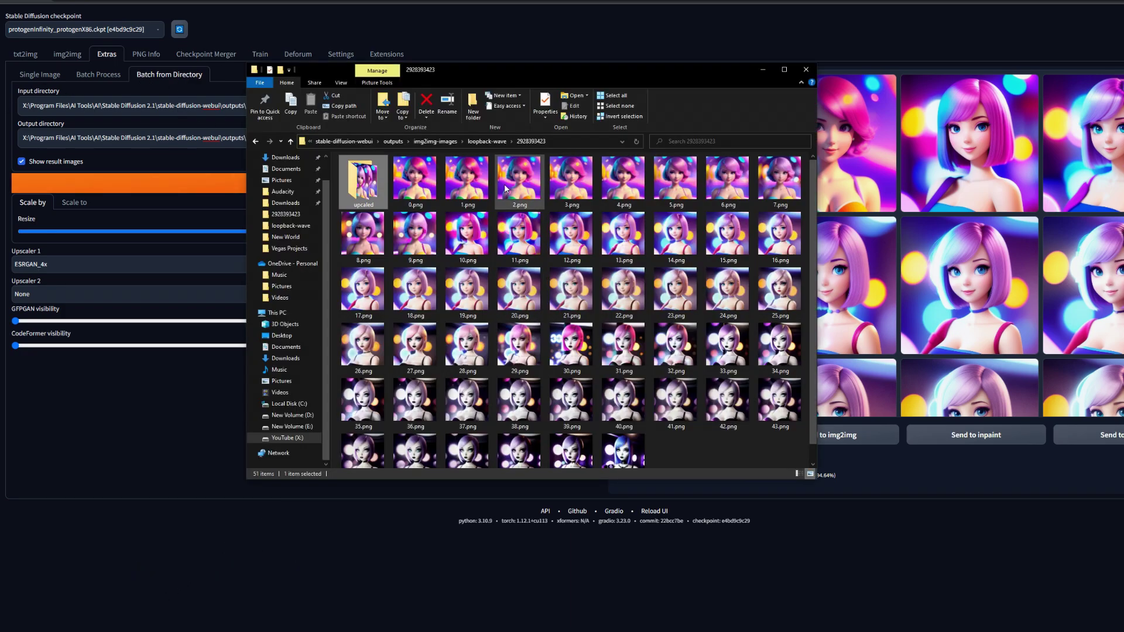
pyautogui.click(555, 142)
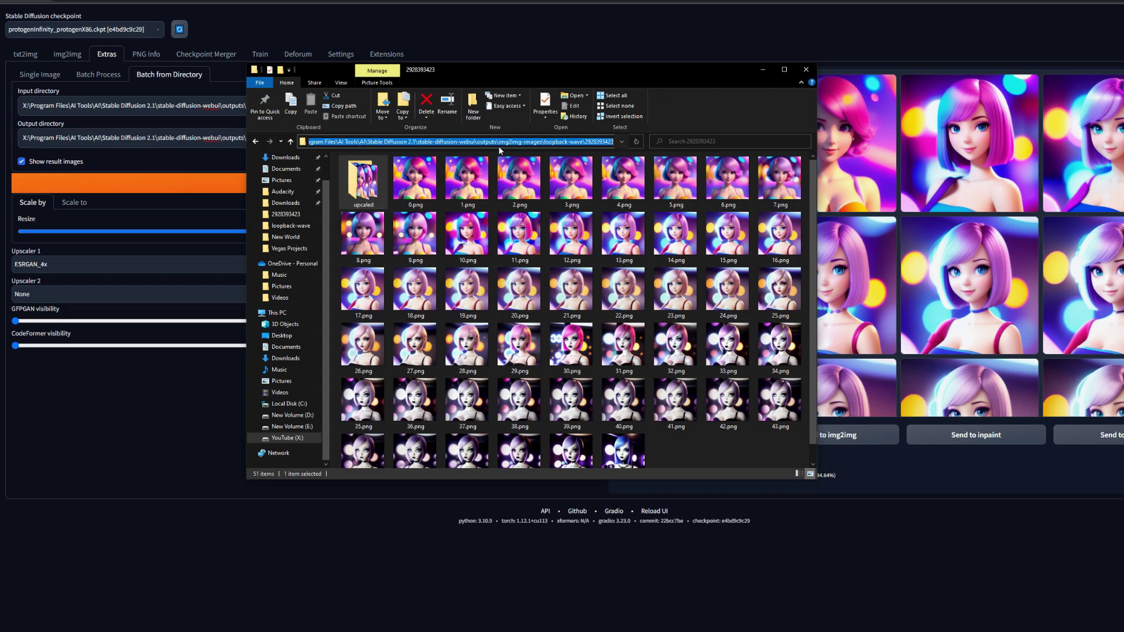
pyautogui.click(122, 107)
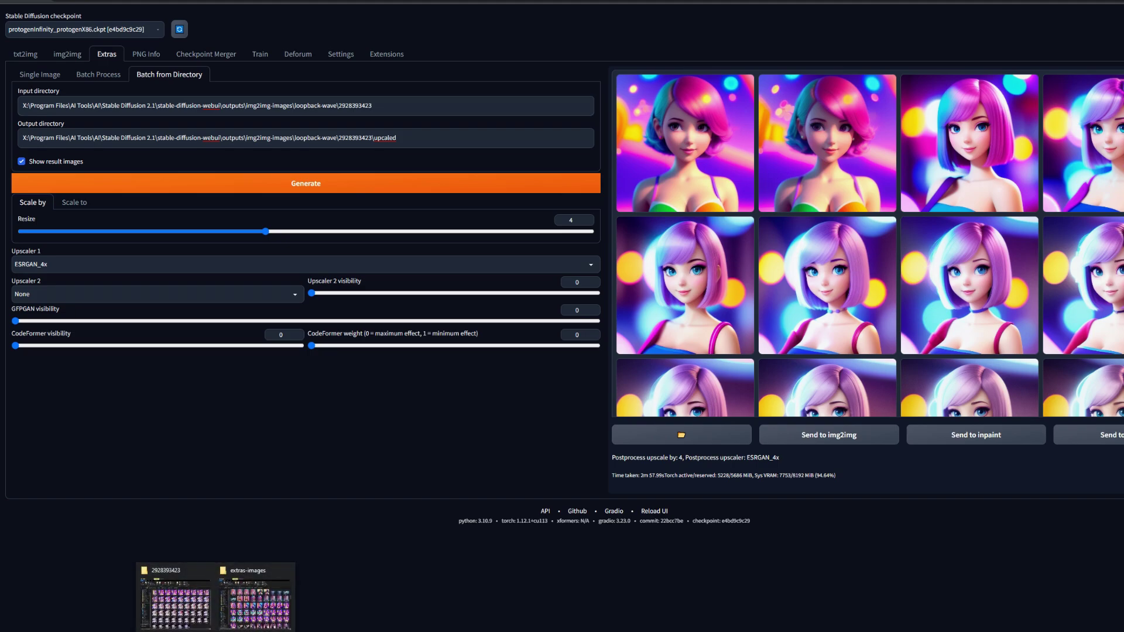
# Paste the upcaled folder's full path into the Output directory field.
pyautogui.click(193, 605)
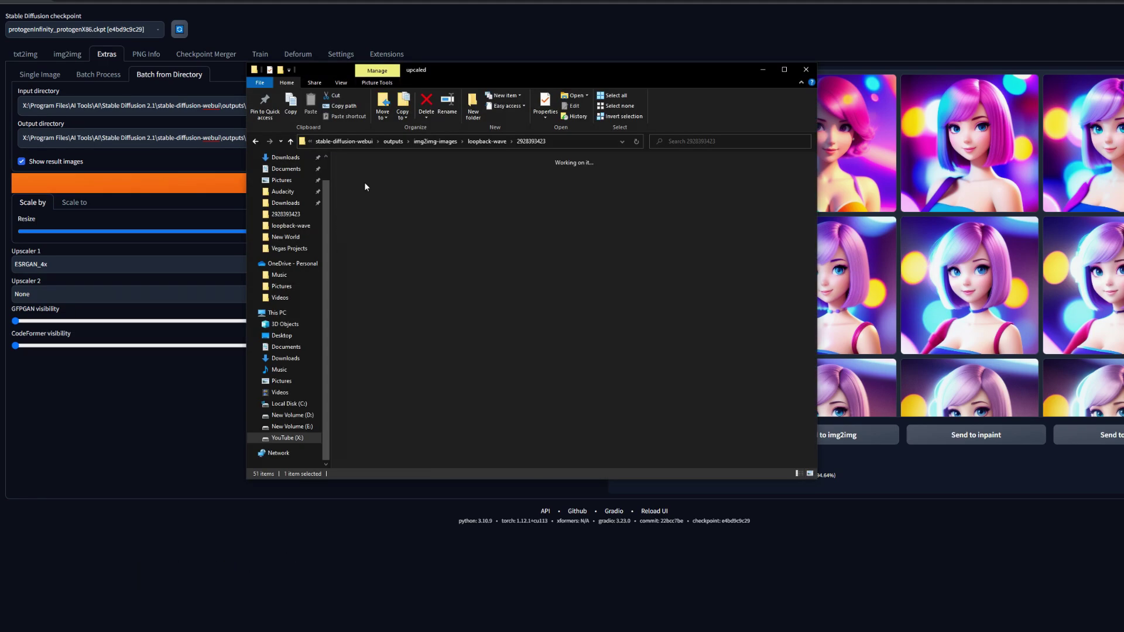
pyautogui.click(589, 141)
pyautogui.hotkey('ctrl', 'c')
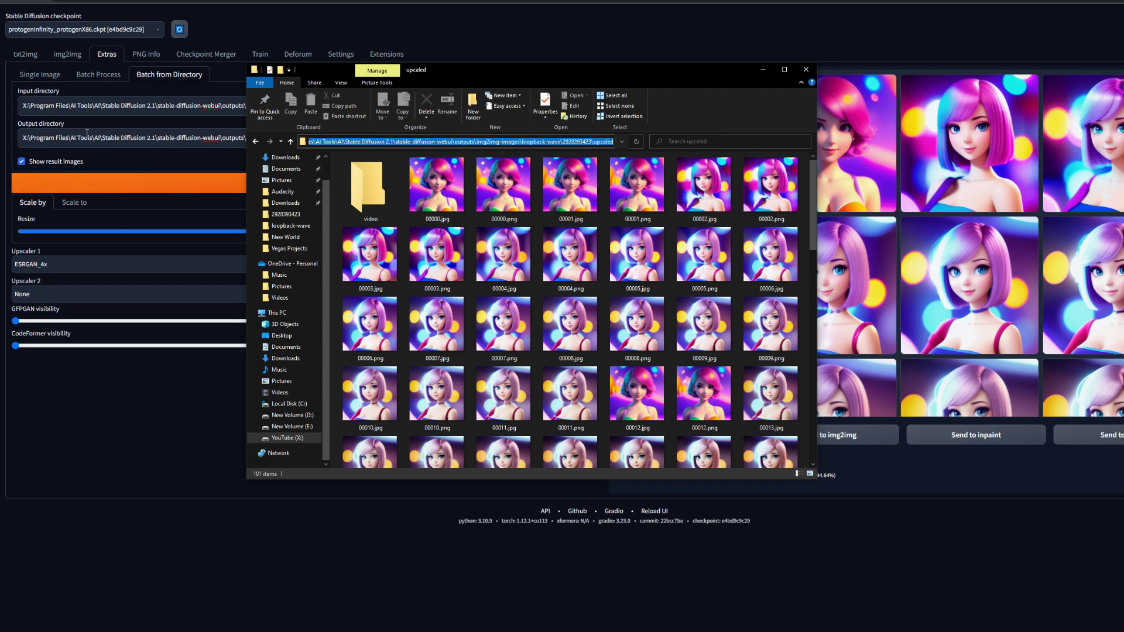
pyautogui.click(85, 137)
pyautogui.hotkey('ctrl', 'a')
pyautogui.hotkey('ctrl', 'v')
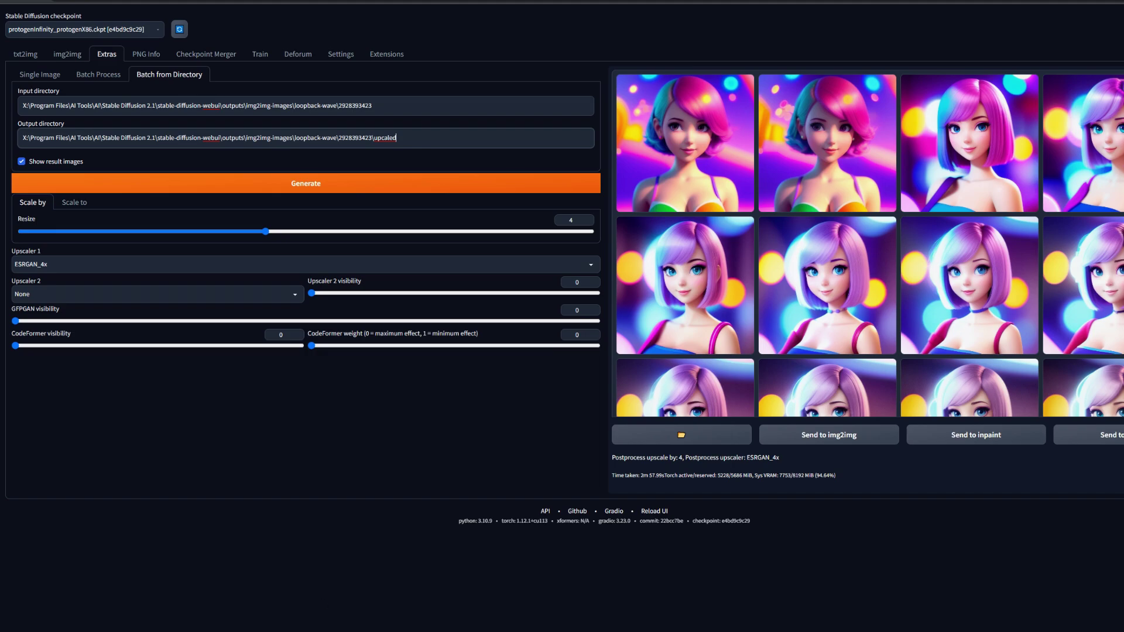
pyautogui.moveTo(217, 630)
pyautogui.click(261, 600)
# Search the upcaled folder for 'jpg' files.
pyautogui.scroll(-1, 544, 244)
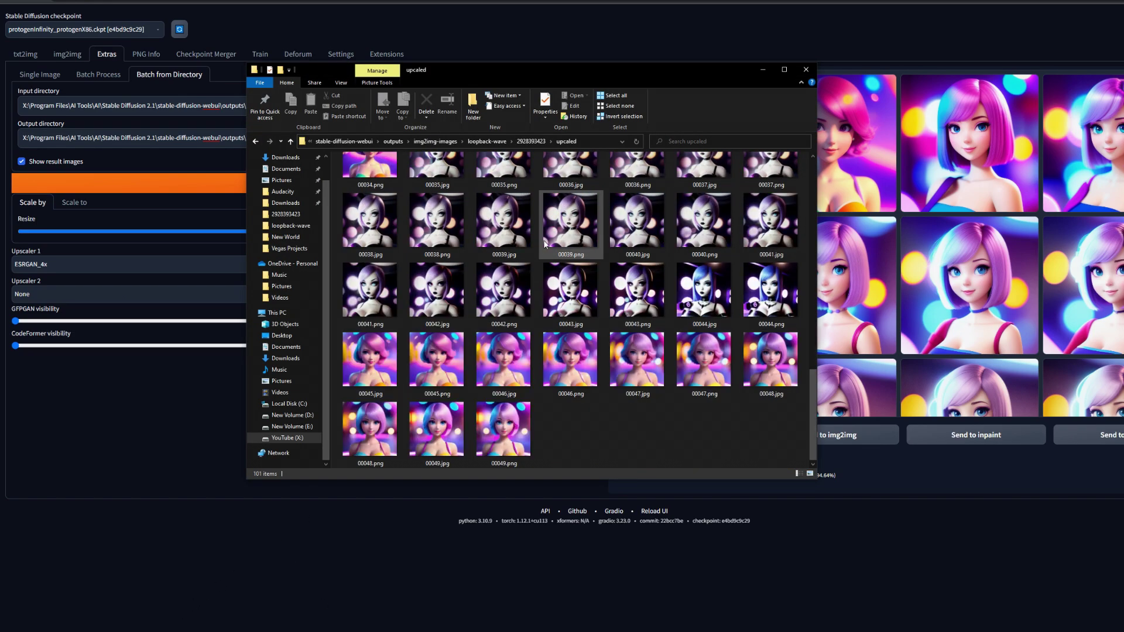
pyautogui.scroll(2, 433, 281)
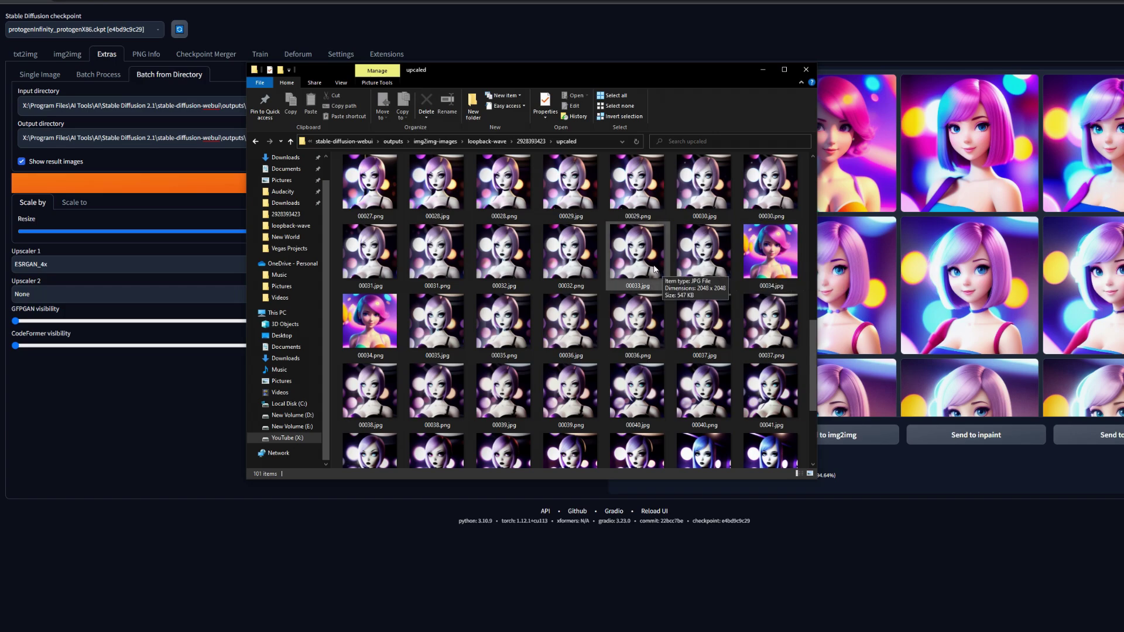
pyautogui.scroll(6, 658, 269)
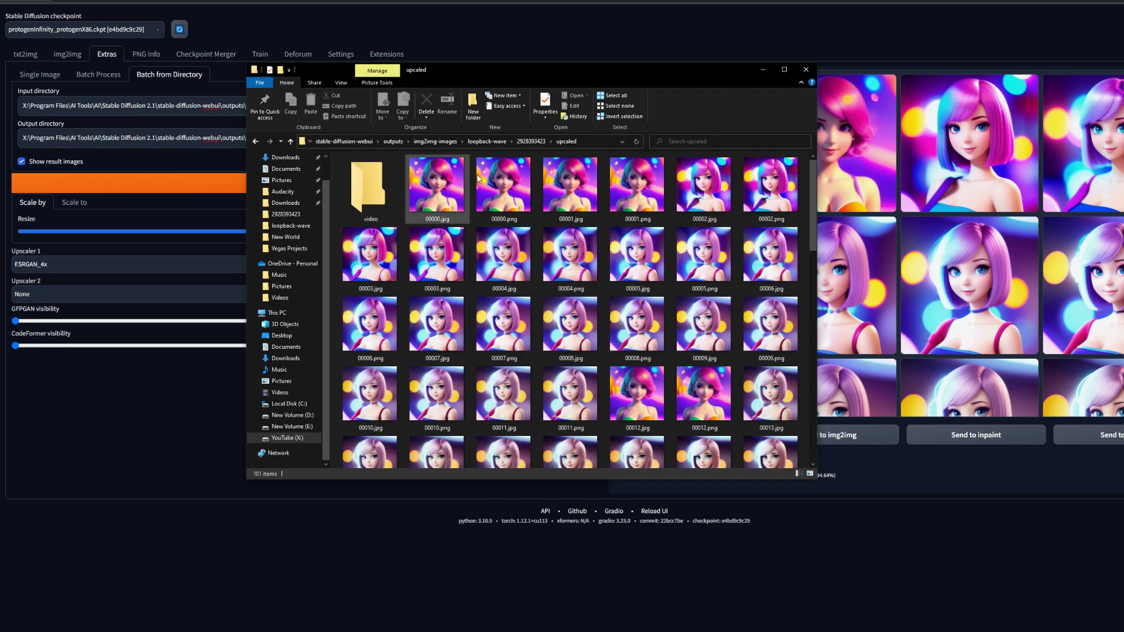
pyautogui.click(708, 141)
pyautogui.write('jpg')
pyautogui.press('Return')
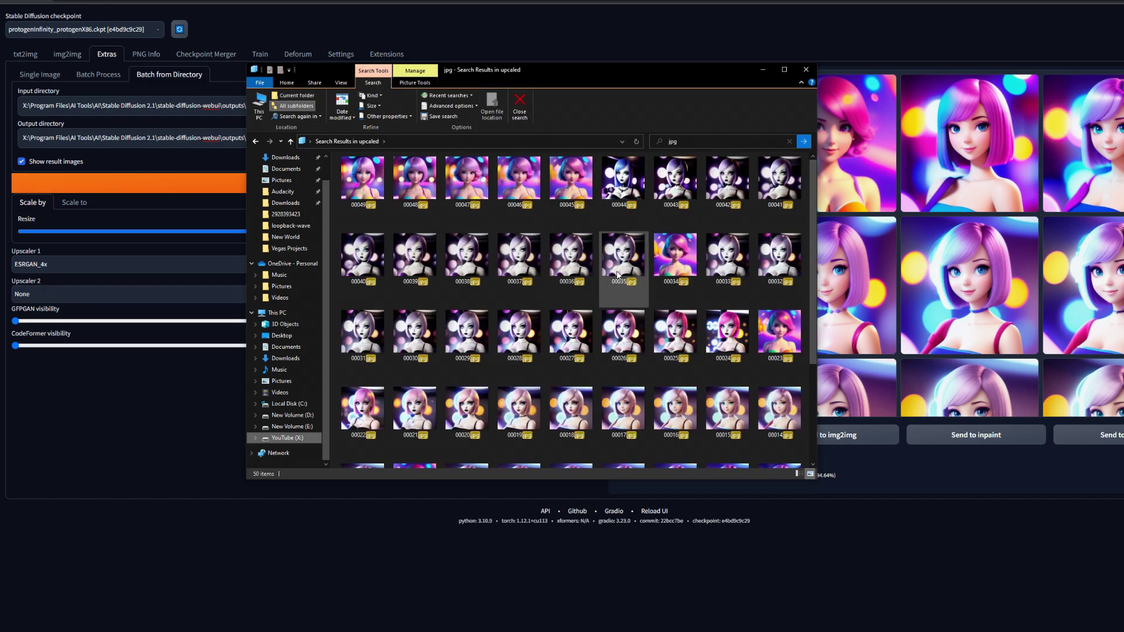
# Delete all 50 JPG results to the Recycle Bin and clear the search.
pyautogui.scroll(-2, 673, 263)
pyautogui.moveTo(775, 456); pyautogui.dragTo(351, 134)
pyautogui.rightClick(414, 191)
pyautogui.click(488, 394)
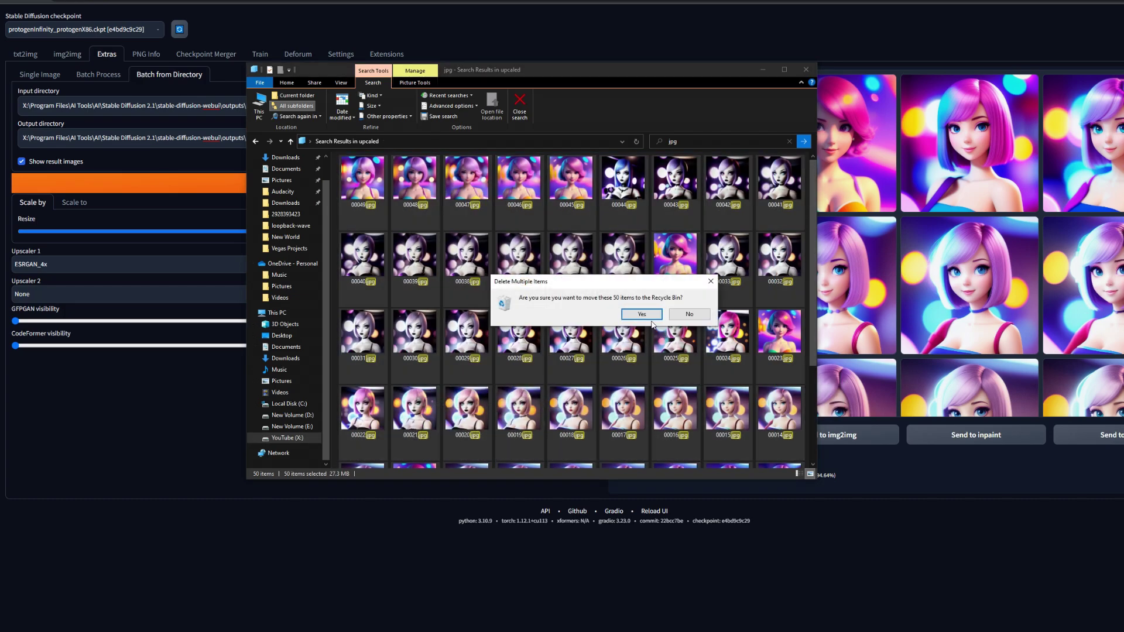
pyautogui.click(648, 316)
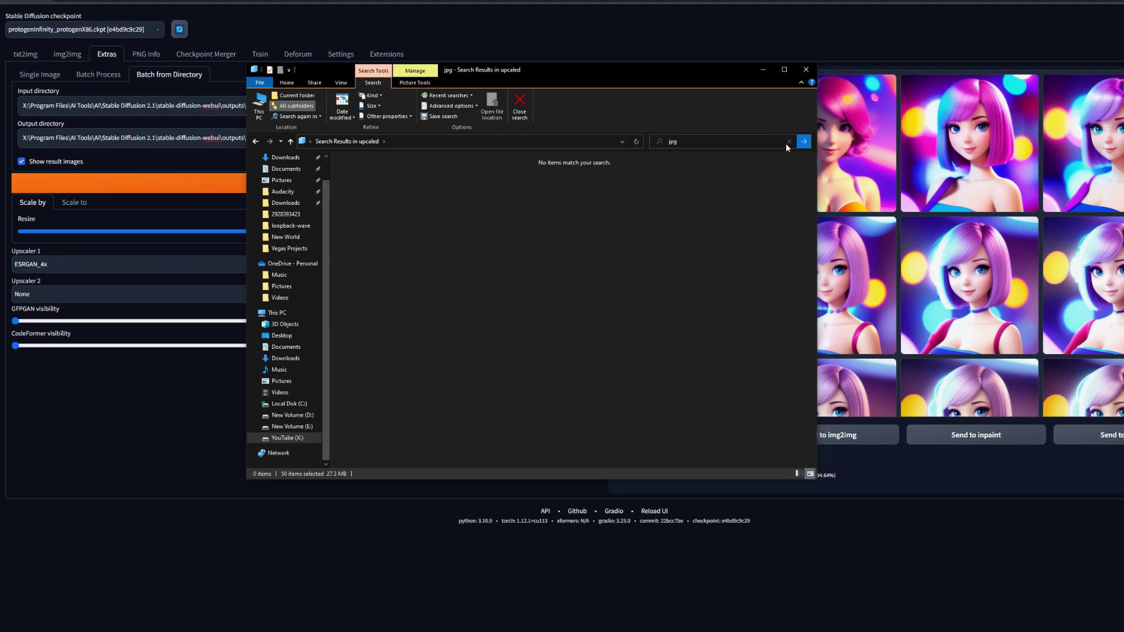
pyautogui.click(788, 143)
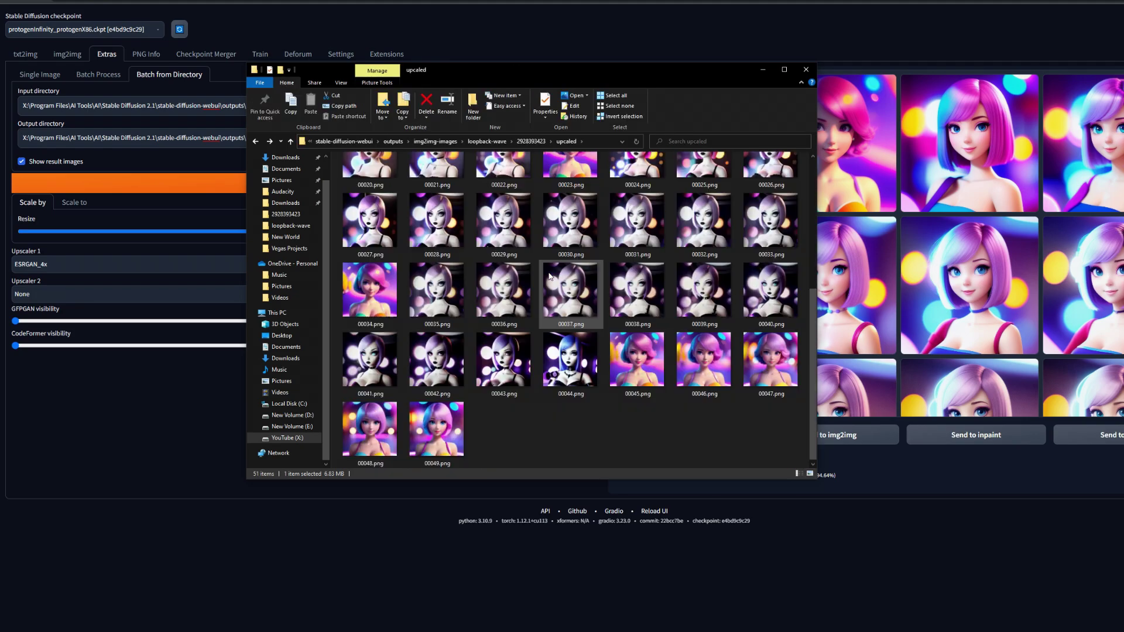
pyautogui.click(436, 258)
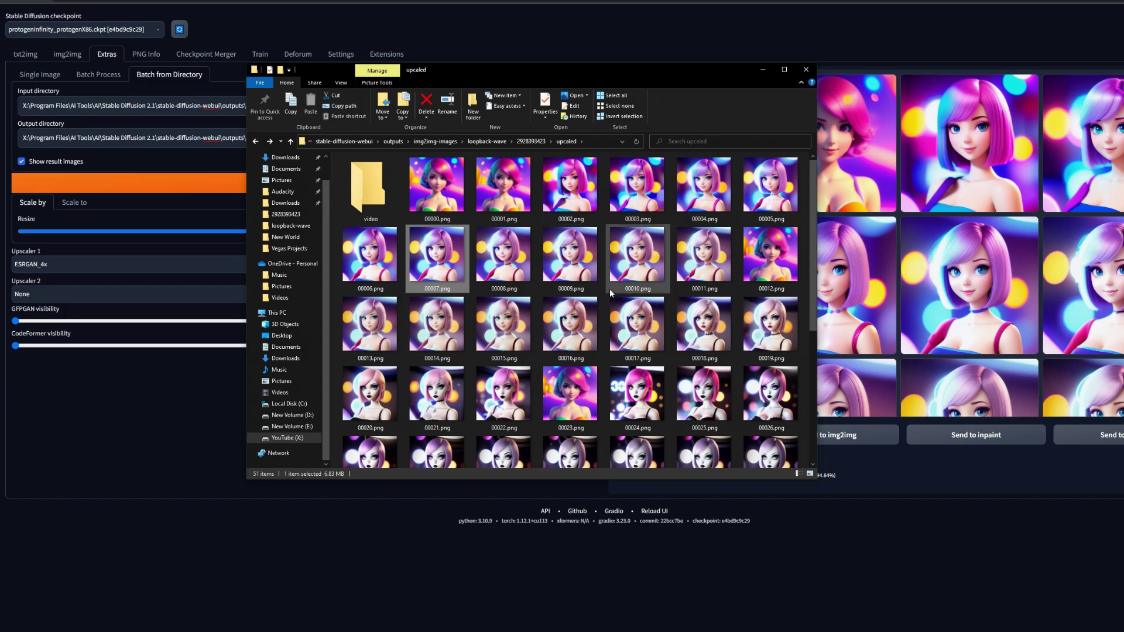
# Delete the end frames 00045–00049 from the upcaled folder.
pyautogui.scroll(-4, 596, 278)
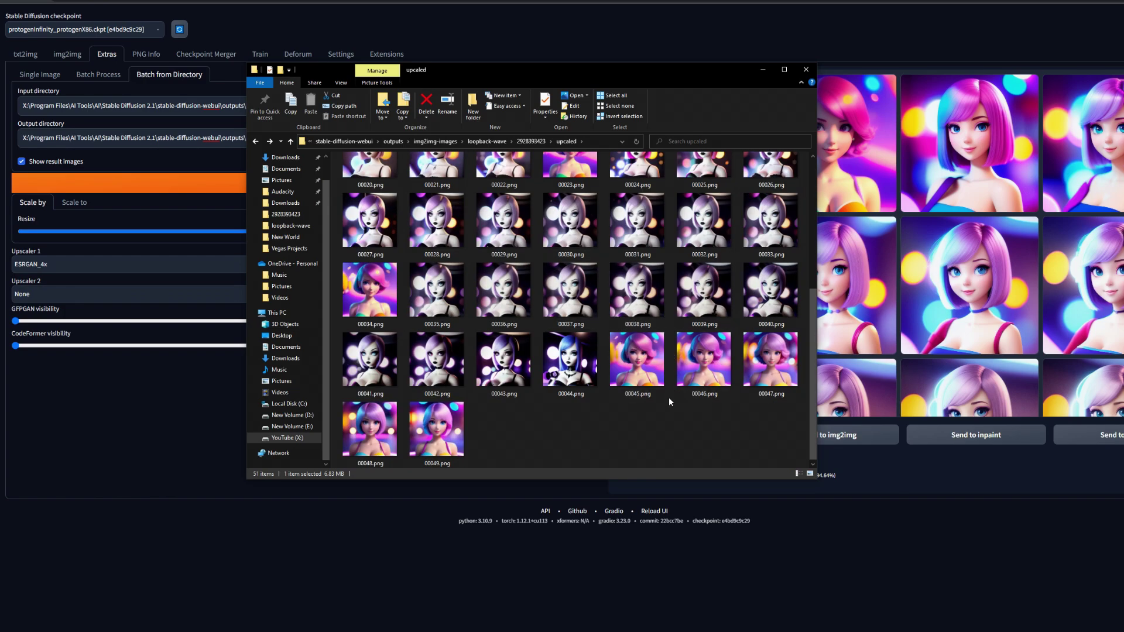
pyautogui.scroll(5, 670, 392)
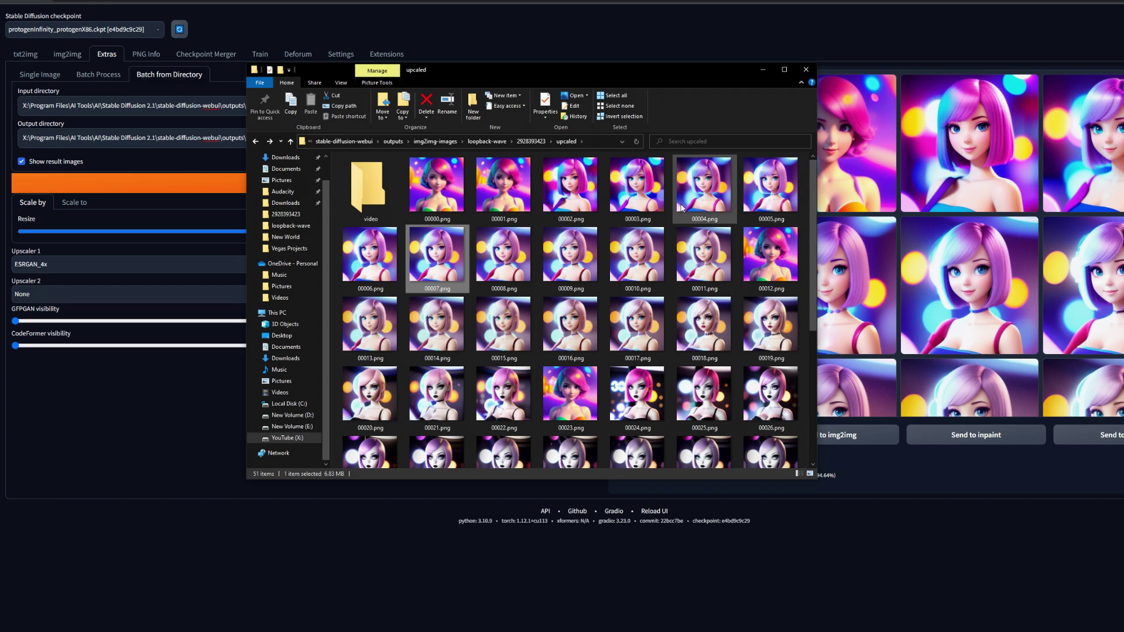
pyautogui.scroll(-5, 576, 198)
pyautogui.scroll(5, 625, 378)
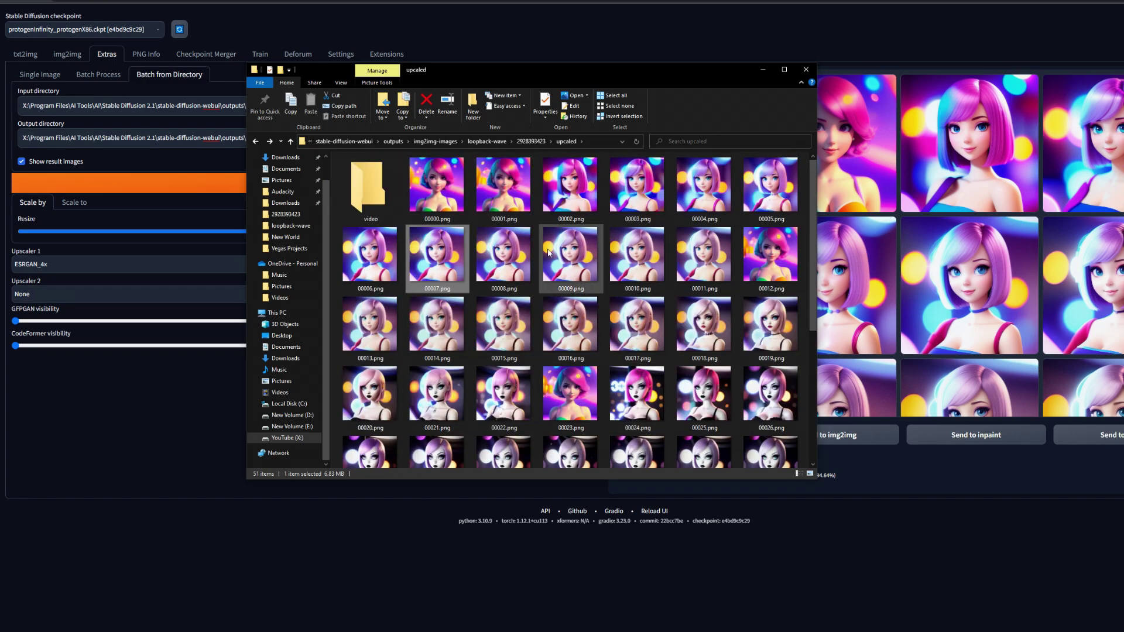
pyautogui.scroll(-5, 637, 375)
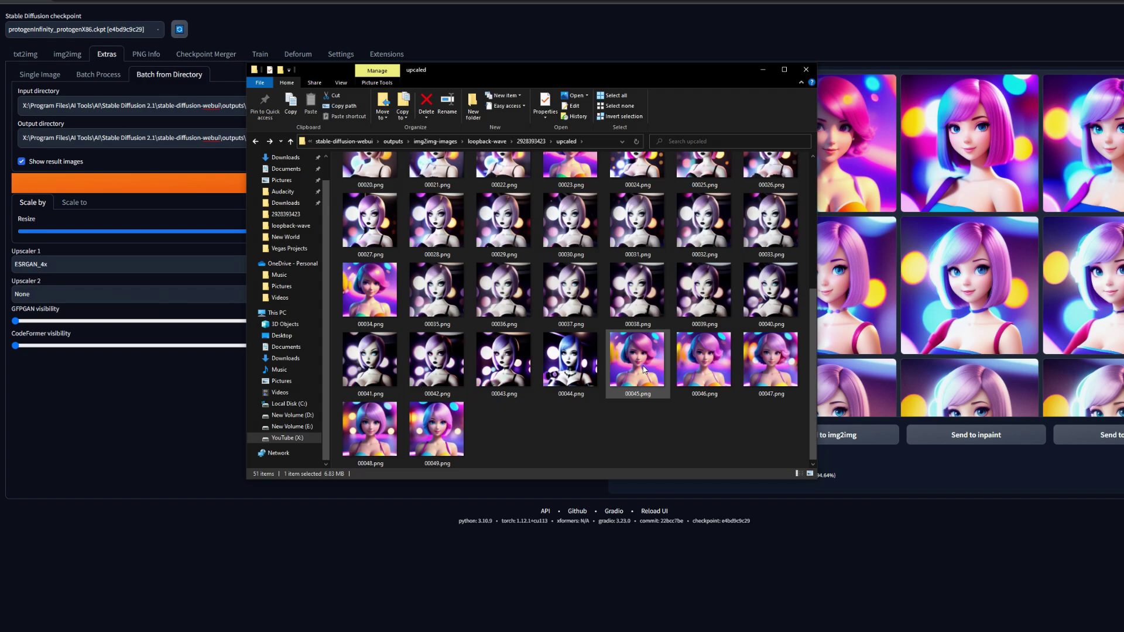
pyautogui.scroll(5, 606, 286)
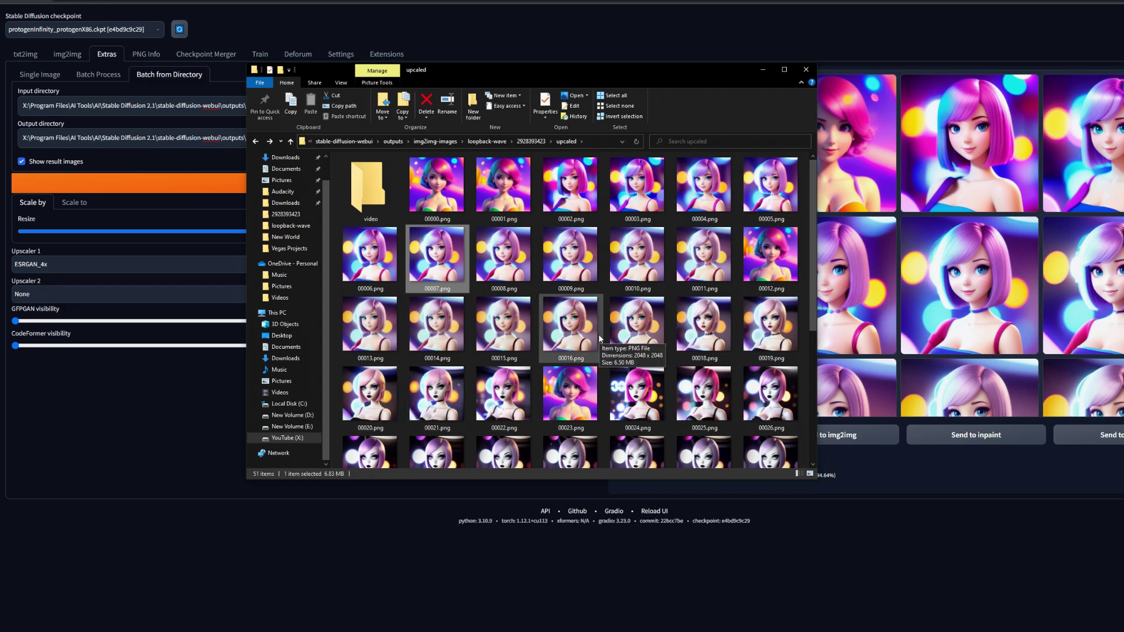
pyautogui.scroll(-4, 609, 381)
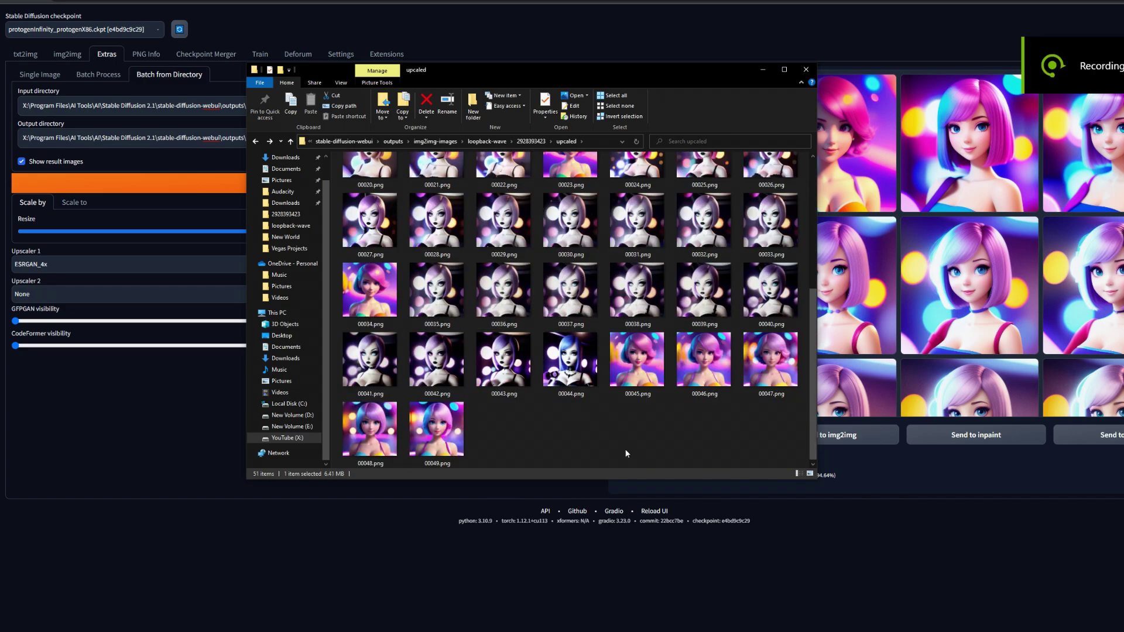
pyautogui.scroll(4, 626, 454)
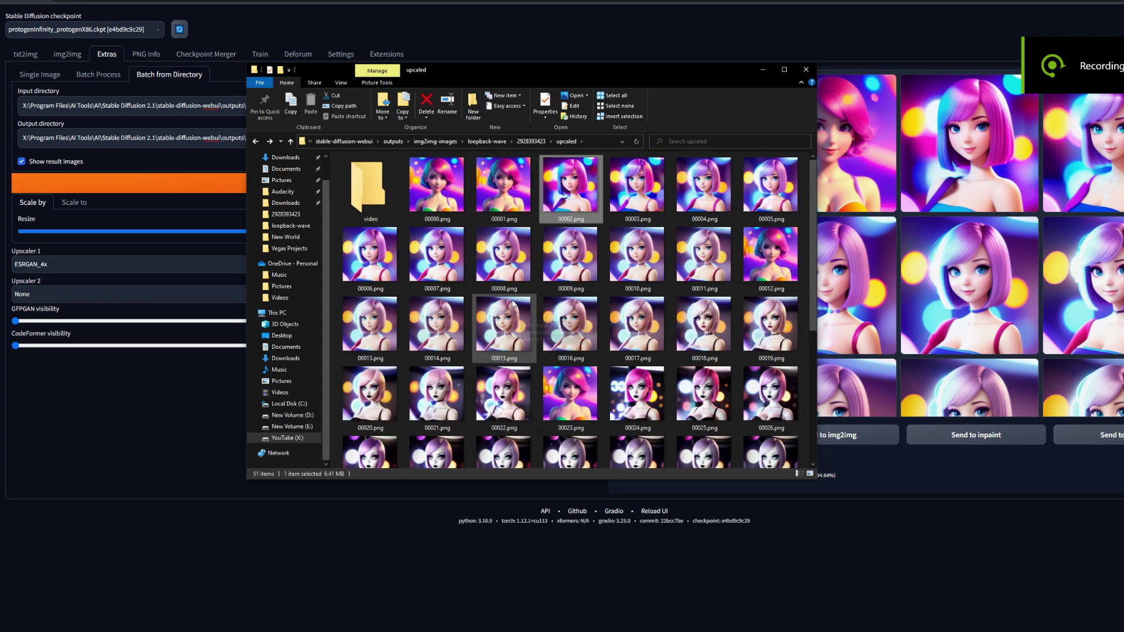
pyautogui.scroll(-4, 602, 291)
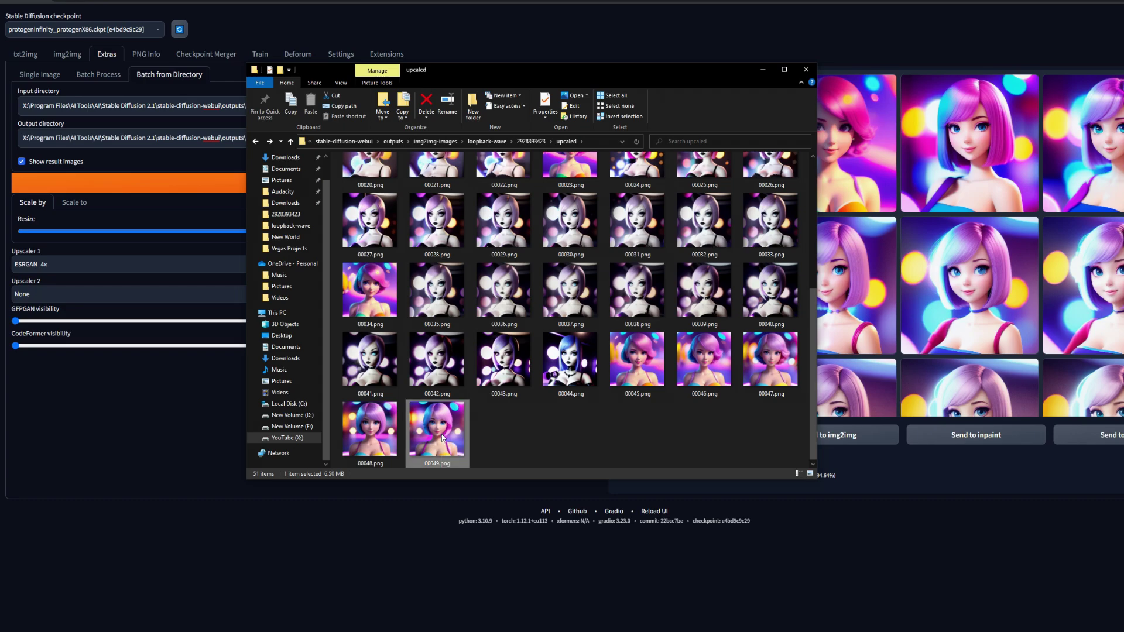
pyautogui.keyDown('ctrl'); pyautogui.click(637, 376); pyautogui.keyUp('ctrl')
pyautogui.keyDown('ctrl'); pyautogui.click(370, 430); pyautogui.keyUp('ctrl')
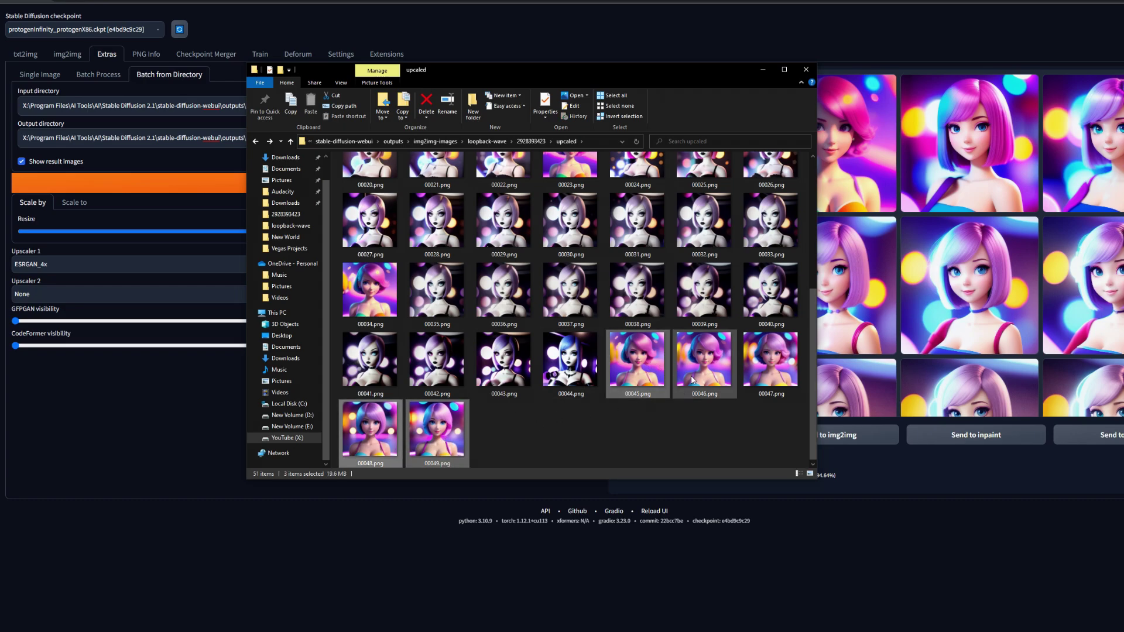
pyautogui.keyDown('ctrl'); pyautogui.click(704, 360); pyautogui.keyUp('ctrl')
pyautogui.keyDown('ctrl'); pyautogui.click(771, 360); pyautogui.keyUp('ctrl')
pyautogui.rightClick(645, 363)
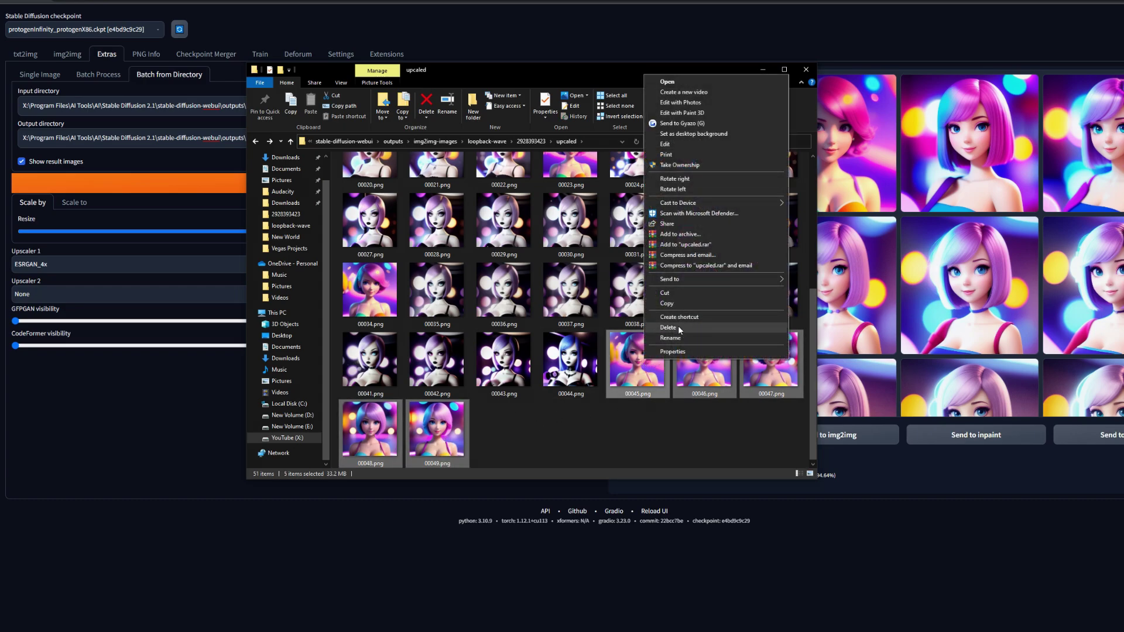
pyautogui.click(678, 326)
pyautogui.click(683, 323)
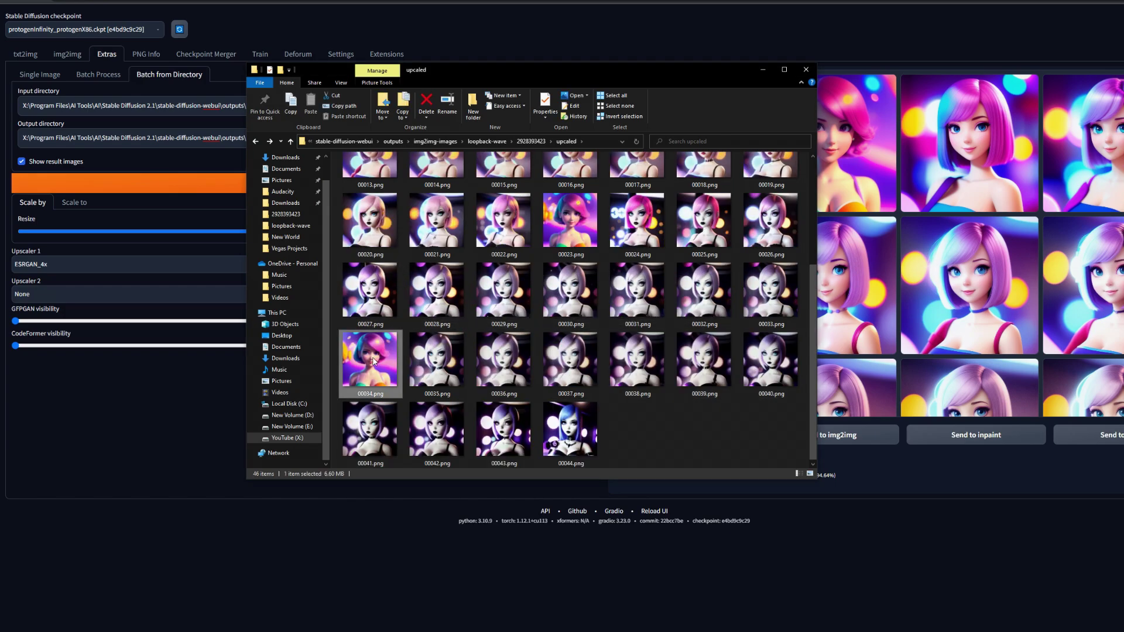
# Delete frames 00034, 00023 and 00012, confirming each removal.
pyautogui.rightClick(371, 357)
pyautogui.click(420, 325)
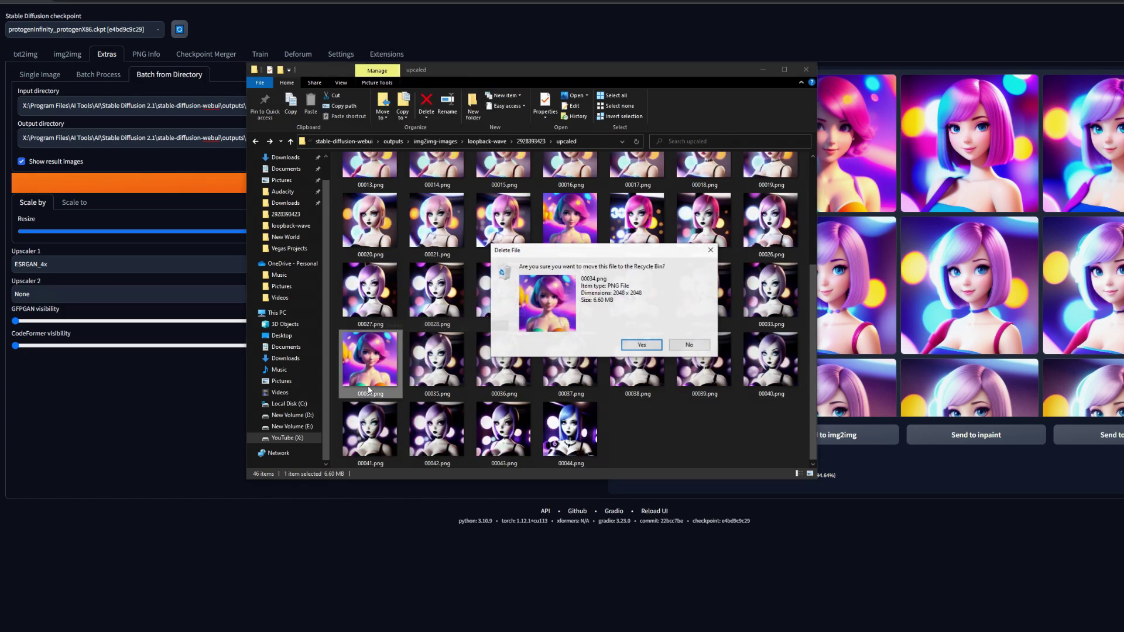
pyautogui.click(642, 346)
pyautogui.scroll(3, 639, 343)
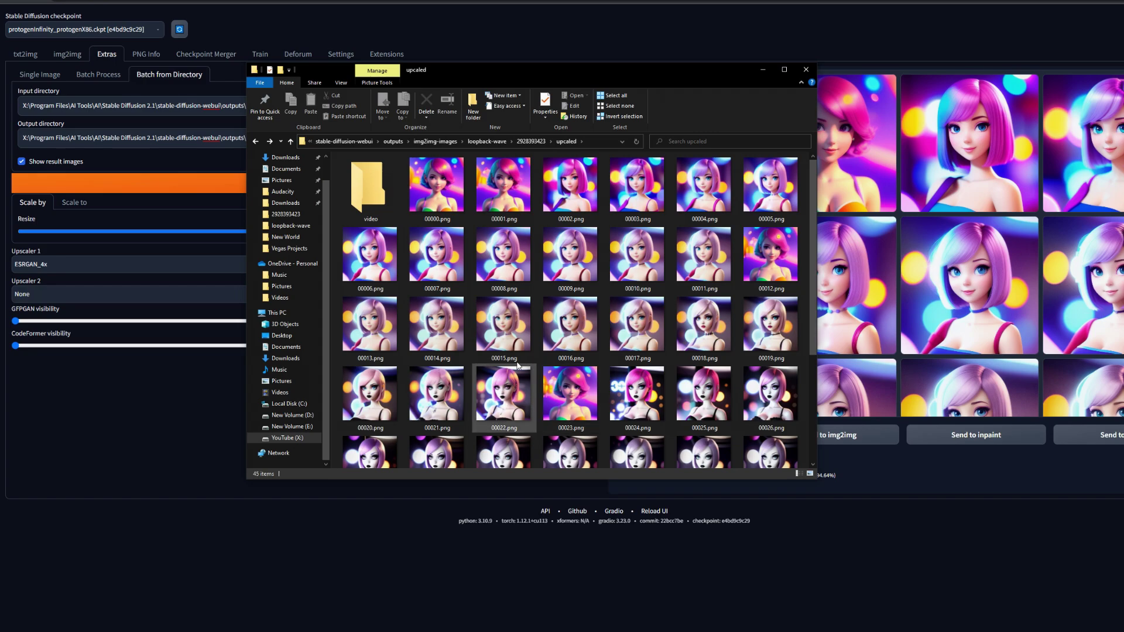
pyautogui.rightClick(583, 405)
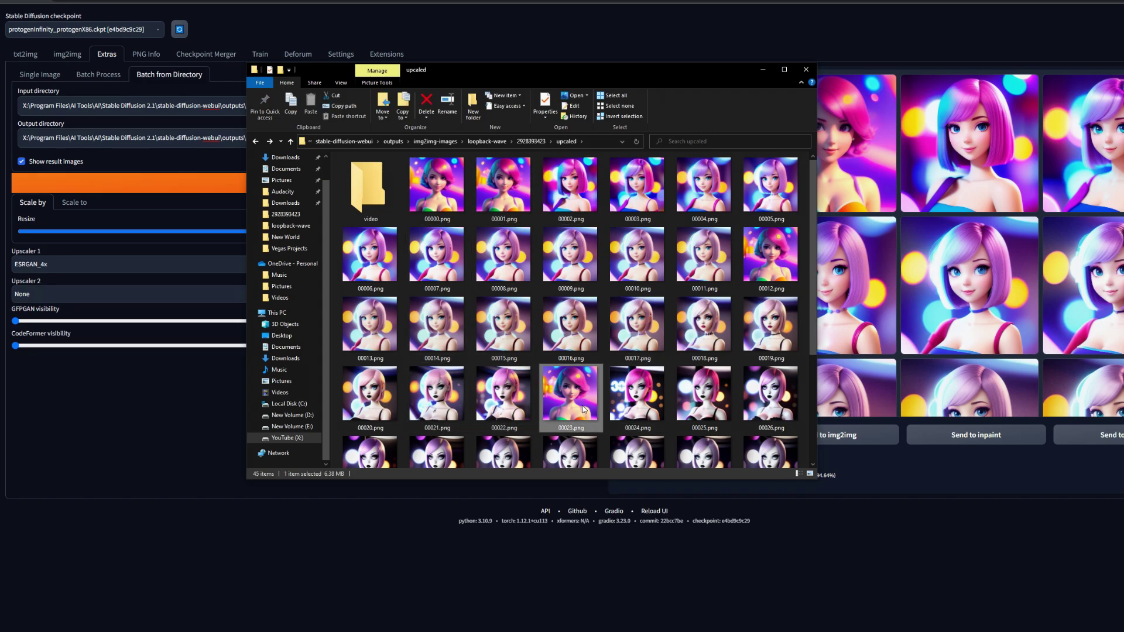
pyautogui.click(612, 373)
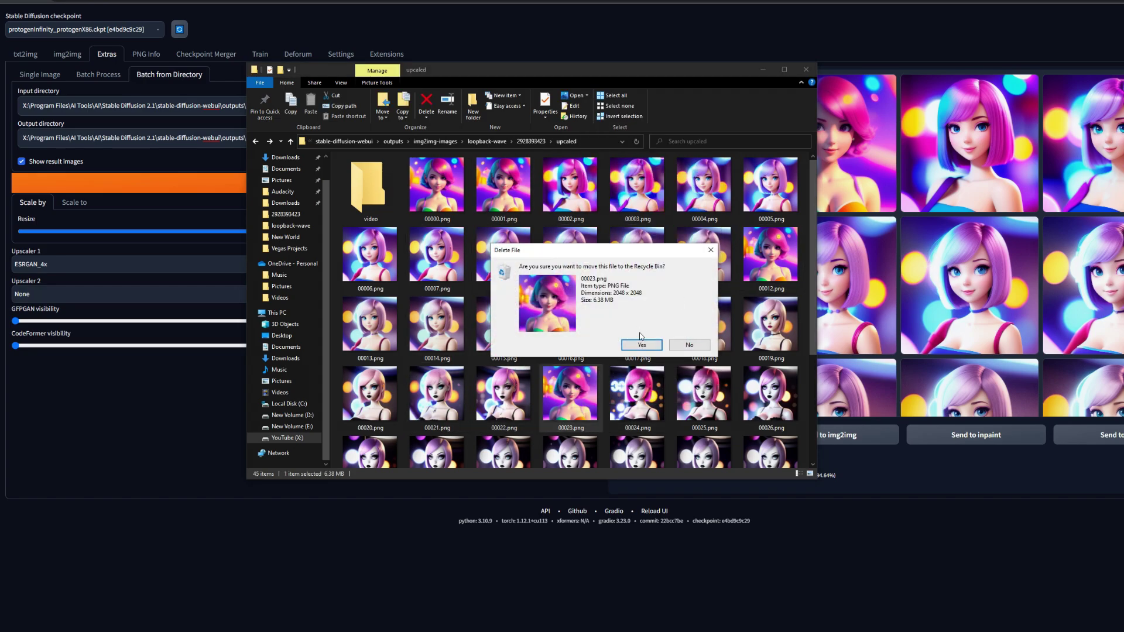
pyautogui.click(642, 343)
pyautogui.rightClick(764, 275)
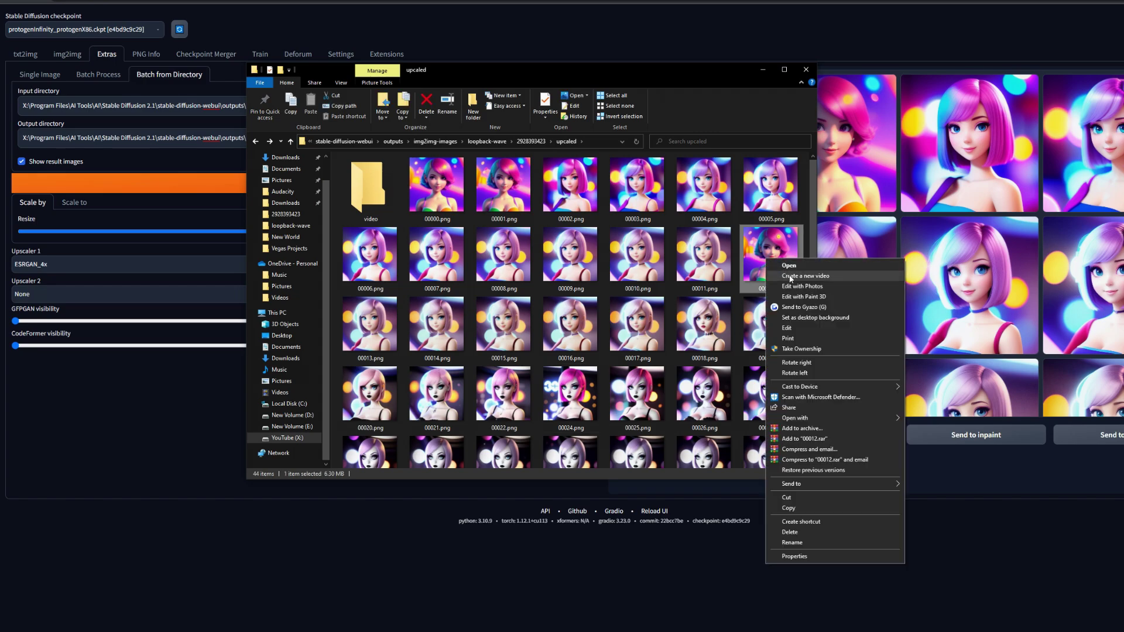
pyautogui.click(803, 533)
pyautogui.click(642, 345)
# Preview the first frame 00000.png full size, then close the viewer.
pyautogui.scroll(-3, 509, 378)
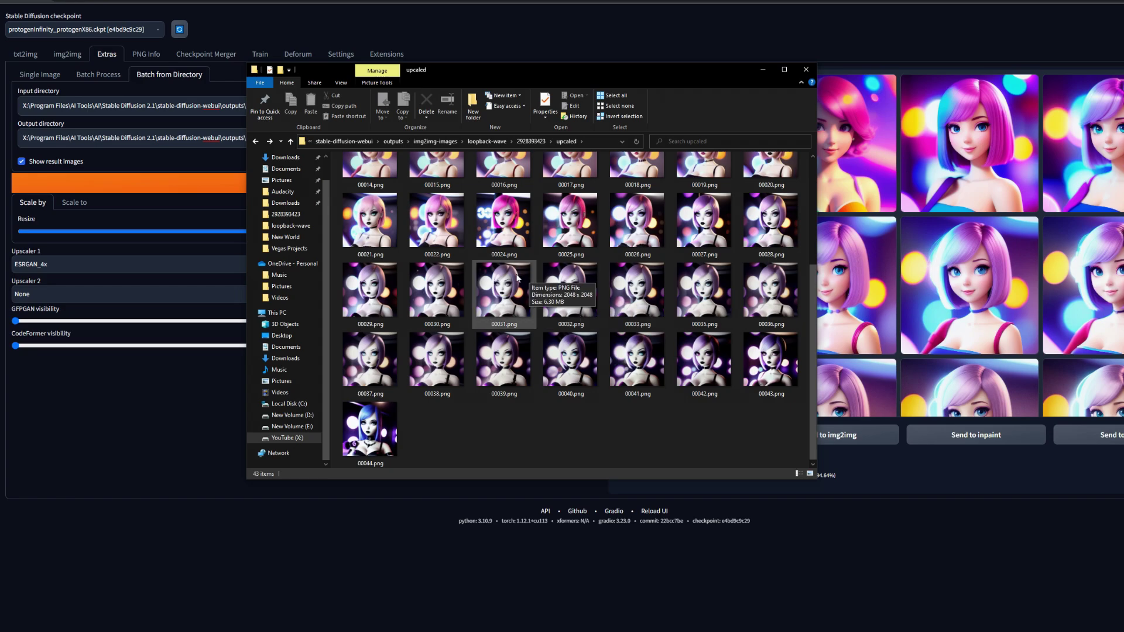
pyautogui.scroll(3, 462, 286)
pyautogui.doubleClick(436, 184)
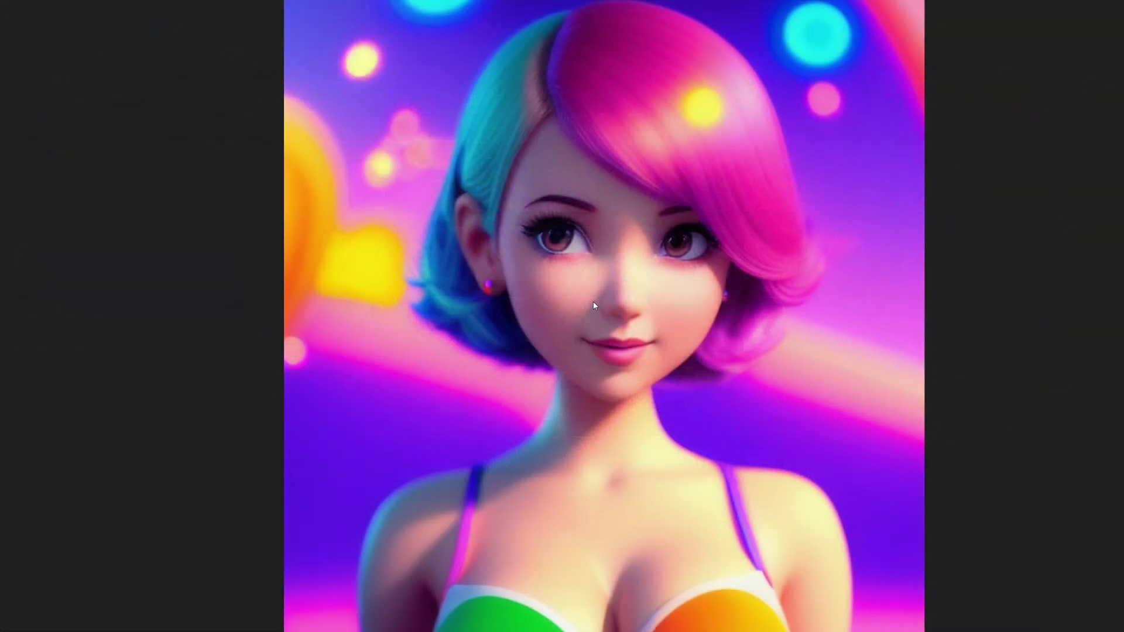
pyautogui.press('Escape')
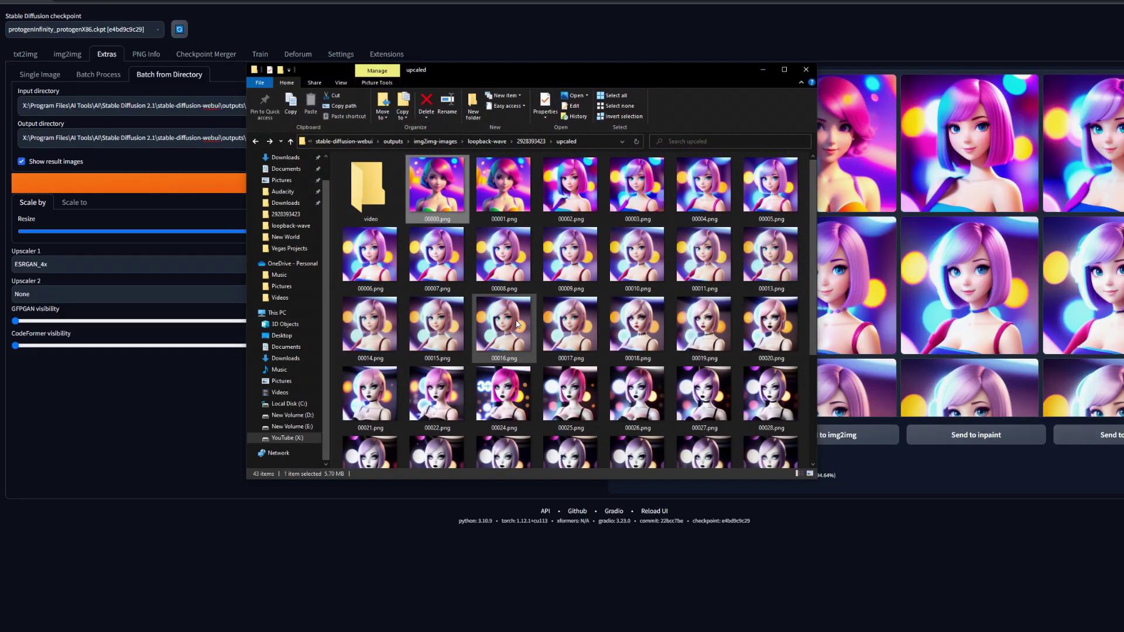
# Scroll the FILM README and highlight the Anaconda, CUDA and cuDNN requirements.
pyautogui.scroll(-3, 517, 328)
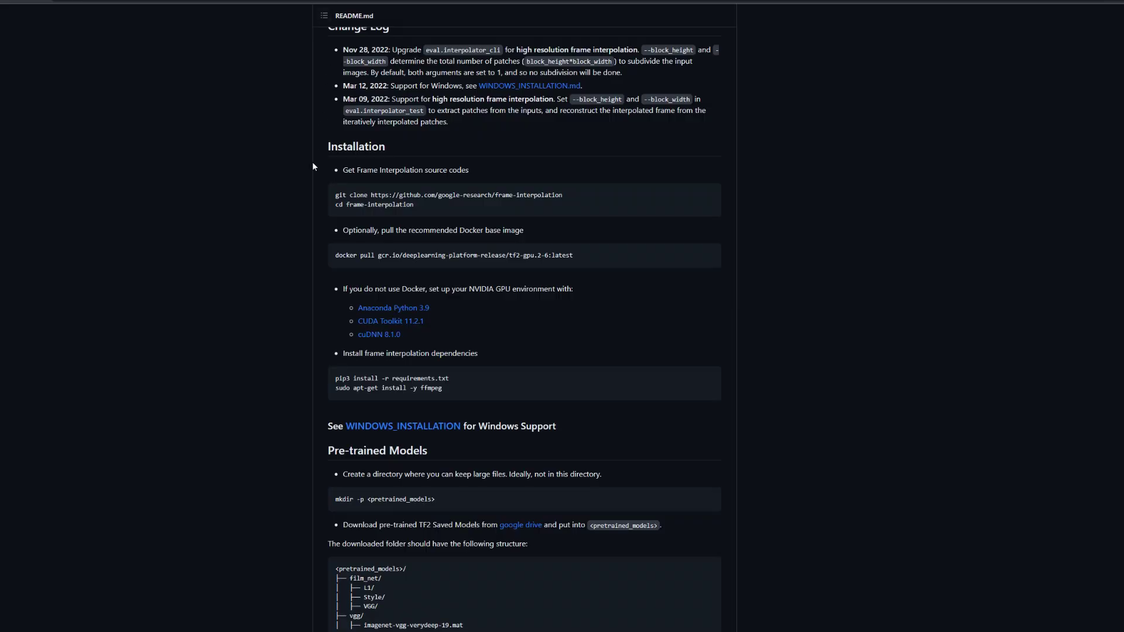
pyautogui.scroll(3, 414, 267)
pyautogui.scroll(6, 415, 268)
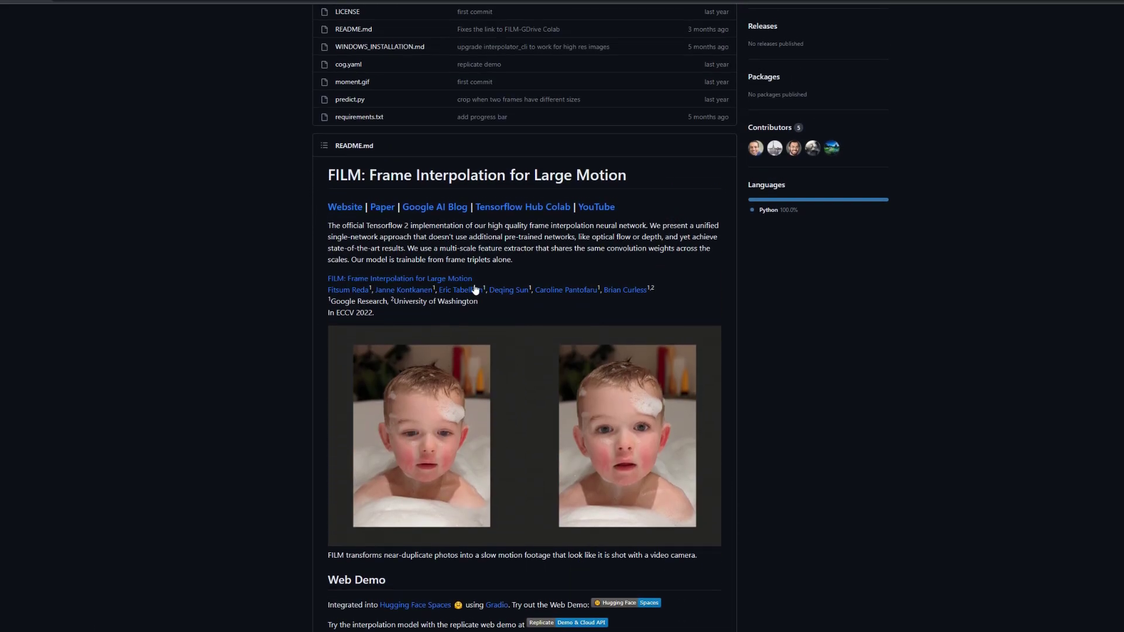
pyautogui.scroll(-15, 475, 302)
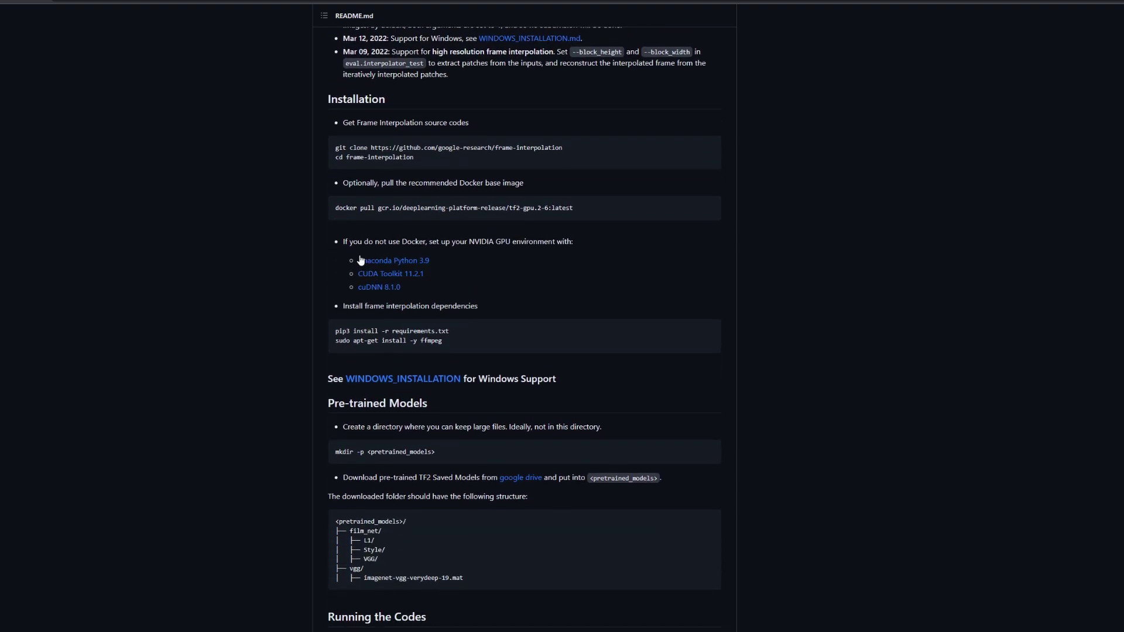
pyautogui.moveTo(365, 260); pyautogui.dragTo(553, 277)
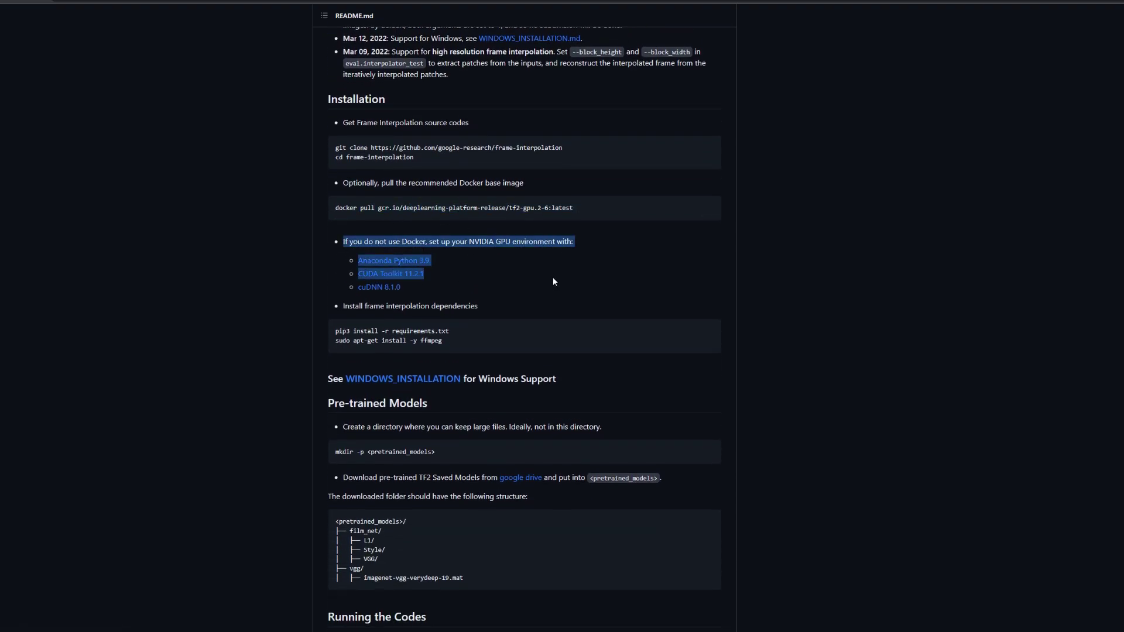
pyautogui.click(478, 239)
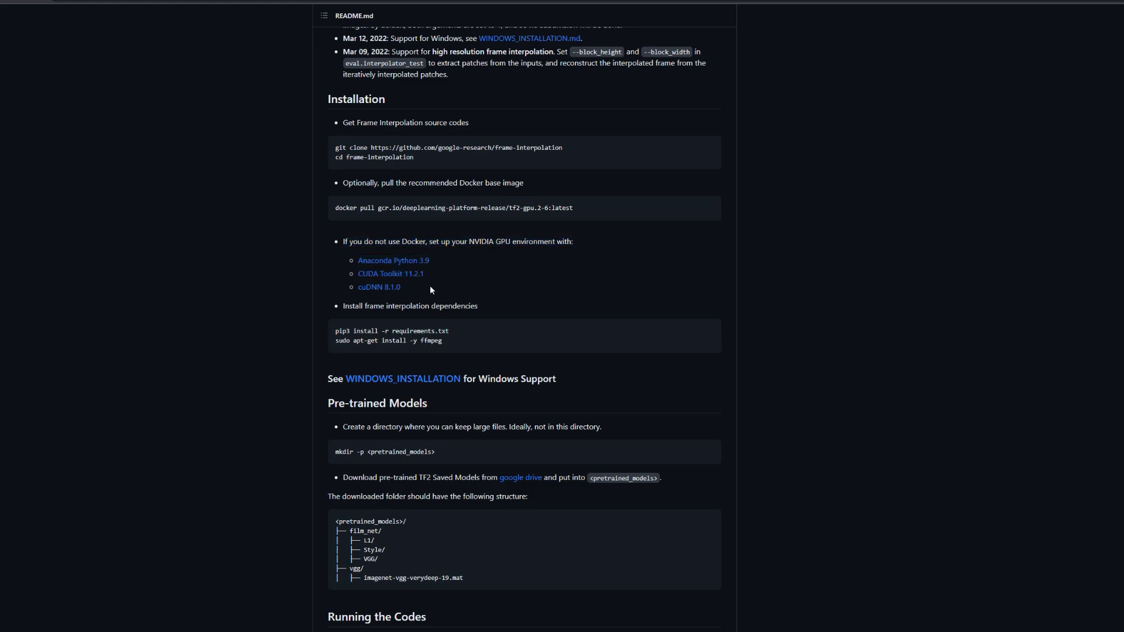
pyautogui.moveTo(358, 261); pyautogui.dragTo(438, 296)
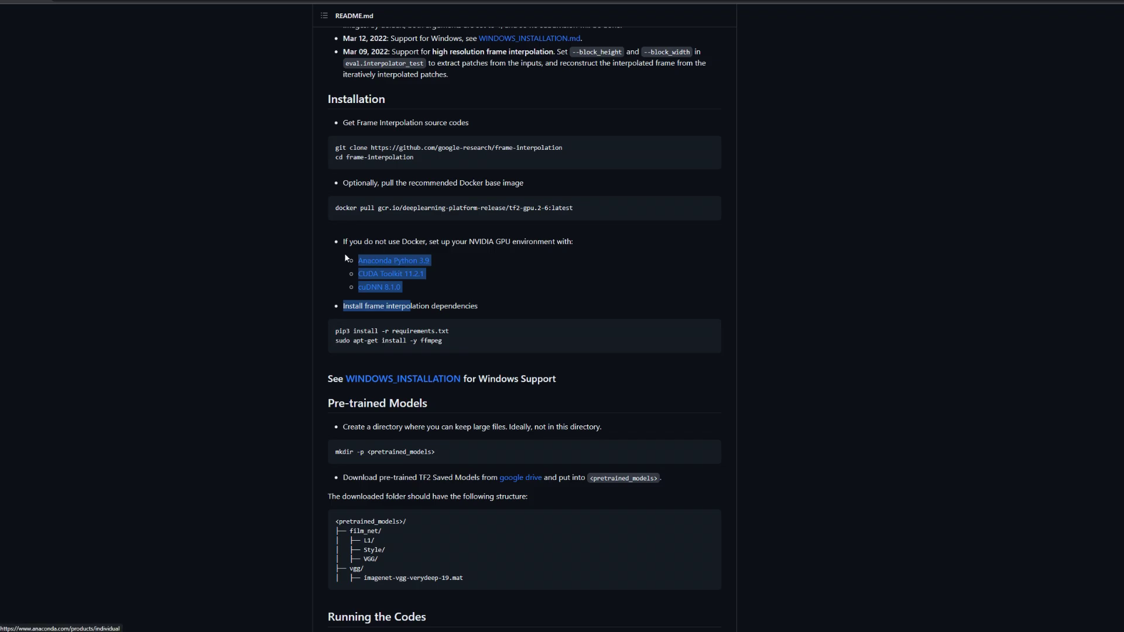
# Scroll further through the FILM README's installation instructions.
pyautogui.scroll(-12, 430, 292)
pyautogui.scroll(-6, 429, 292)
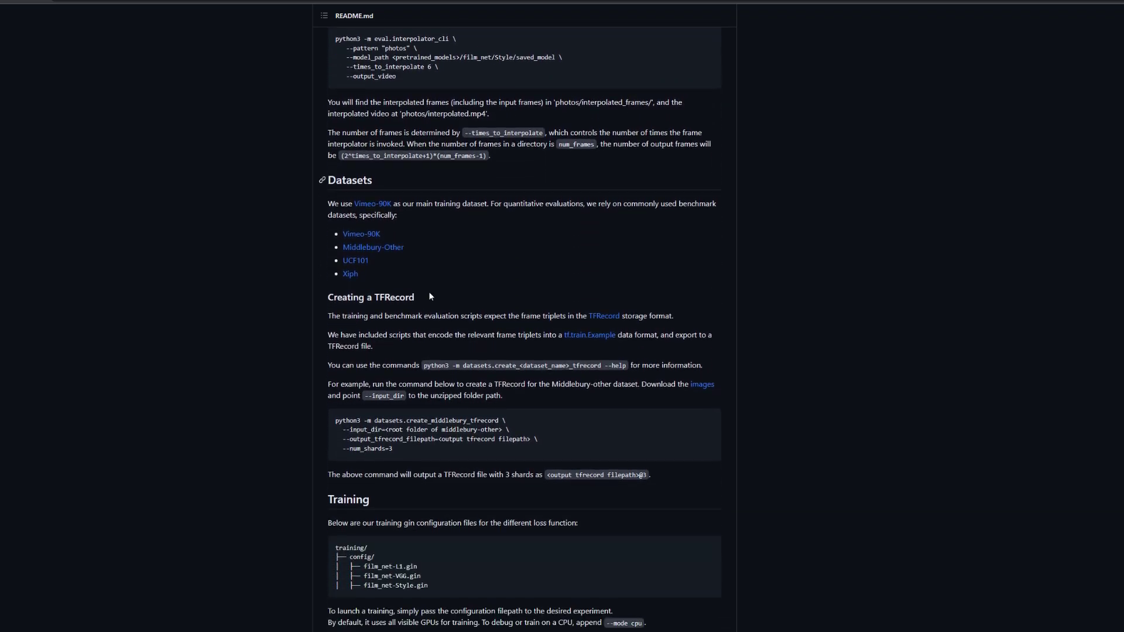
pyautogui.scroll(18, 428, 291)
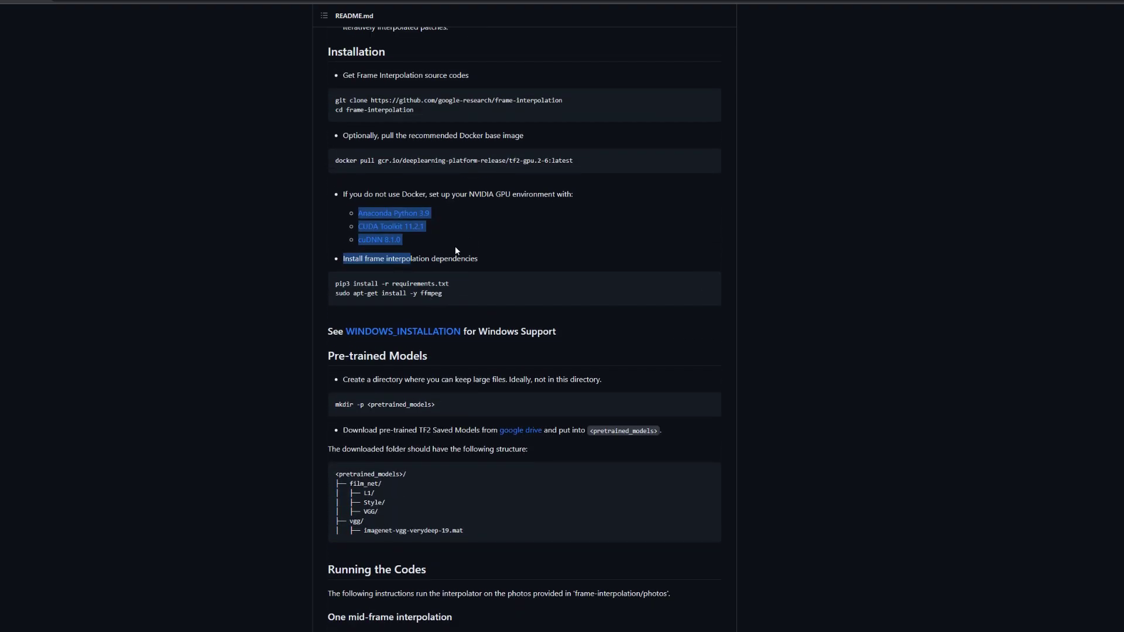
pyautogui.click(455, 250)
pyautogui.scroll(-7, 410, 297)
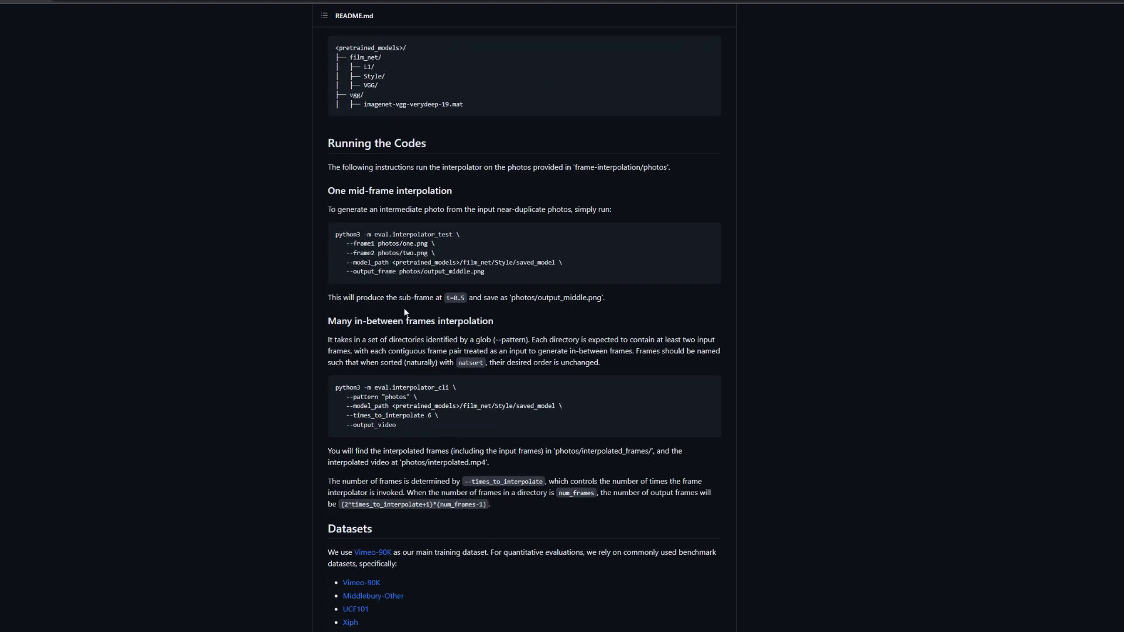
pyautogui.scroll(-20, 404, 312)
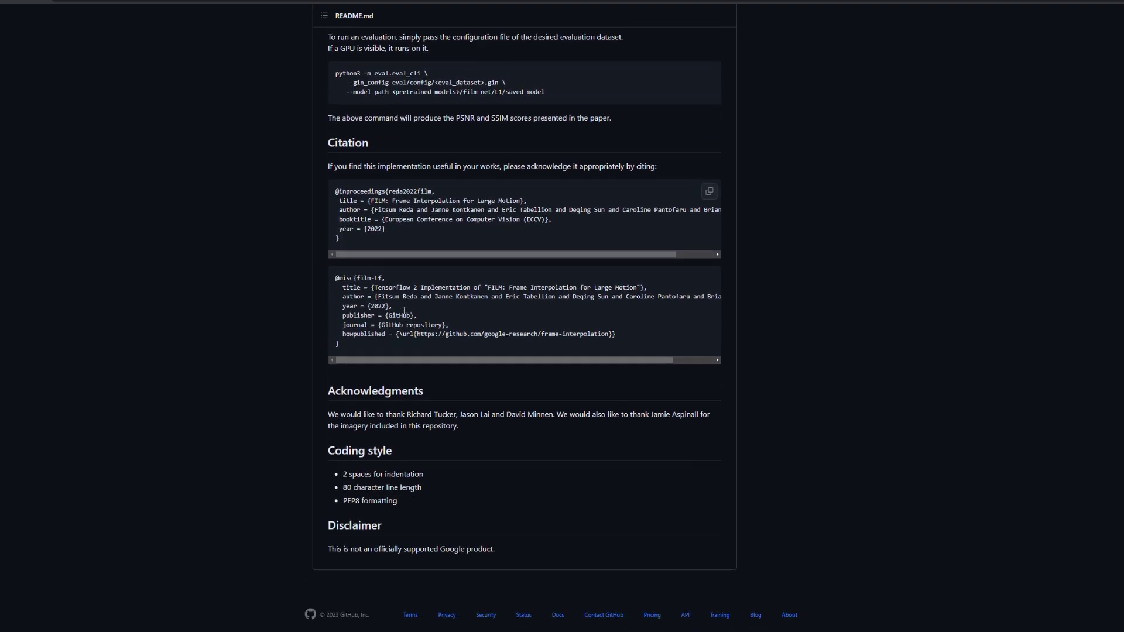
pyautogui.scroll(15, 404, 315)
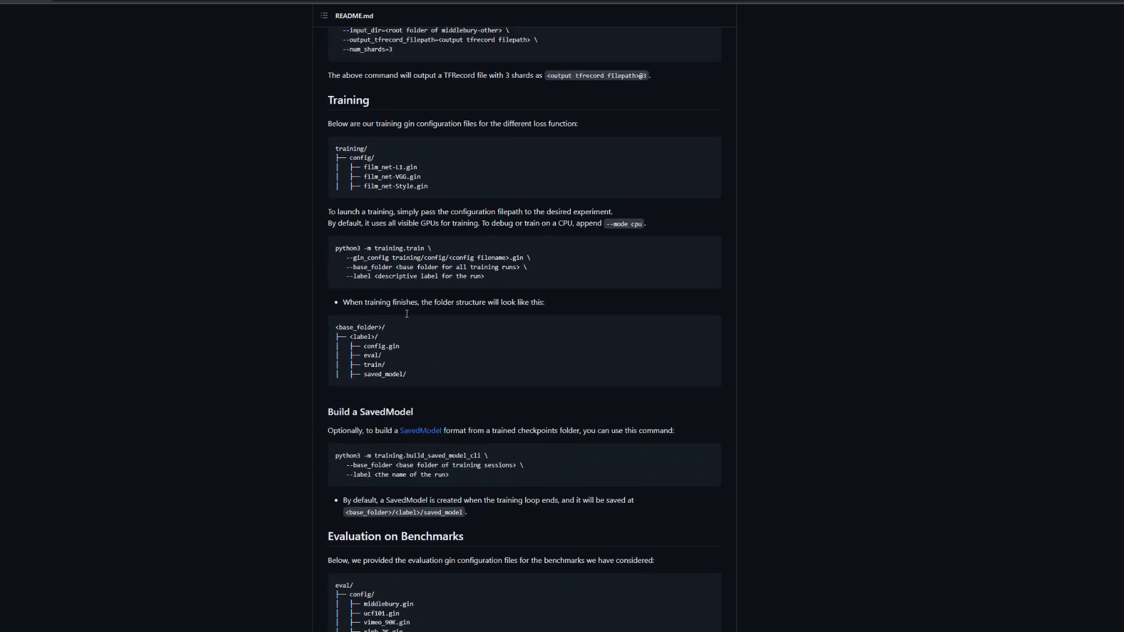
pyautogui.scroll(15, 408, 318)
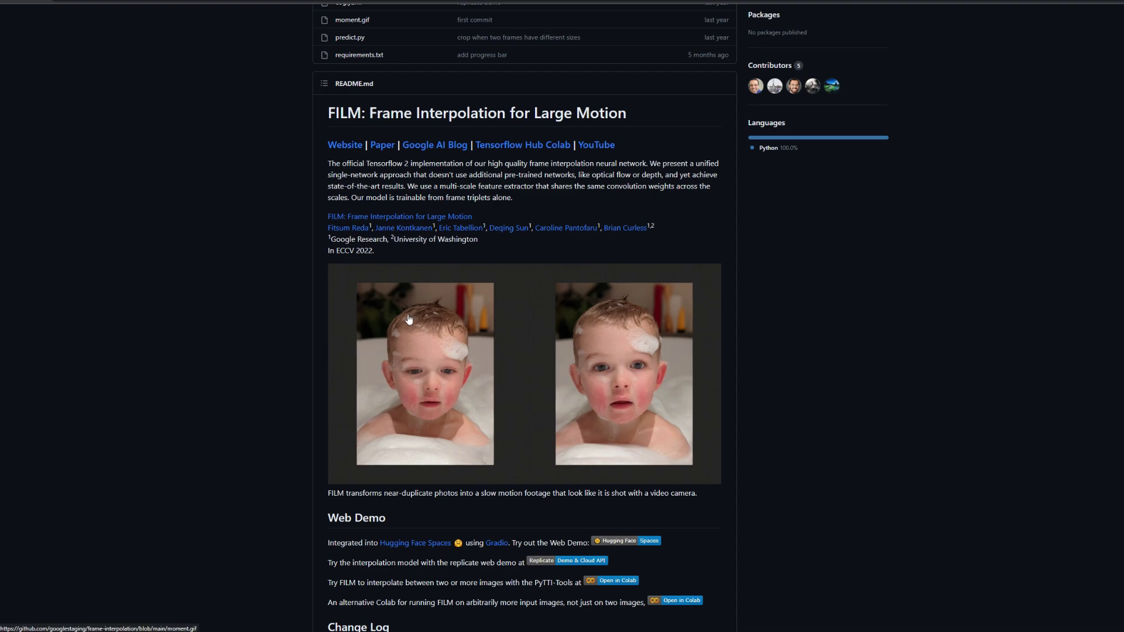
pyautogui.scroll(-6, 409, 319)
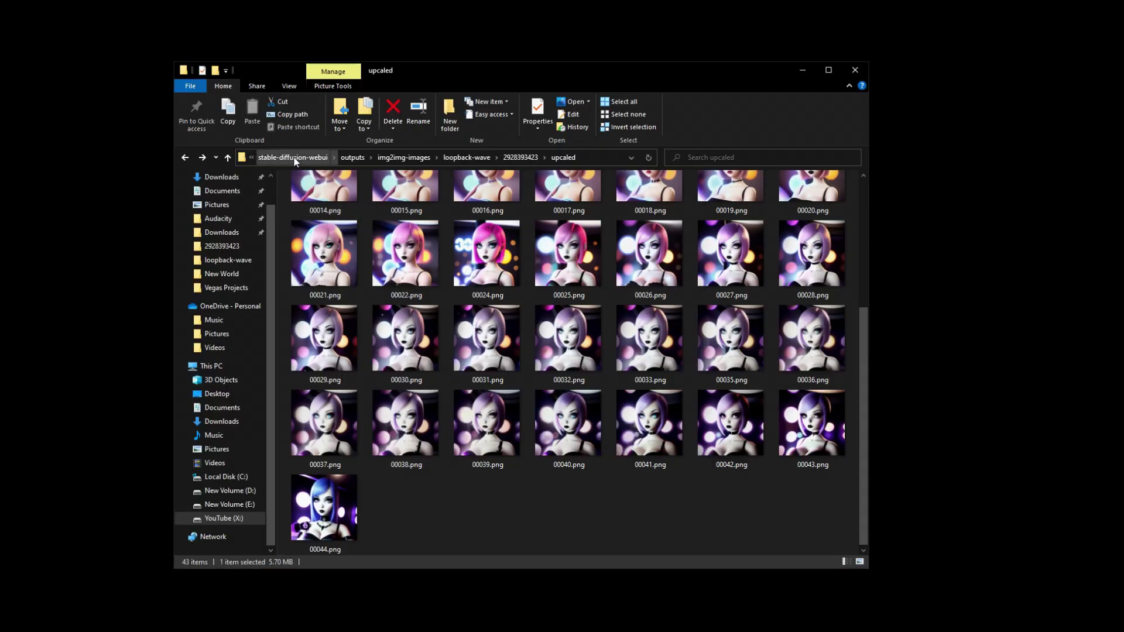
# Navigate from upcaled up to AI Tools > AI > Flowframes and launch Flowframes.exe.
pyautogui.click(301, 159)
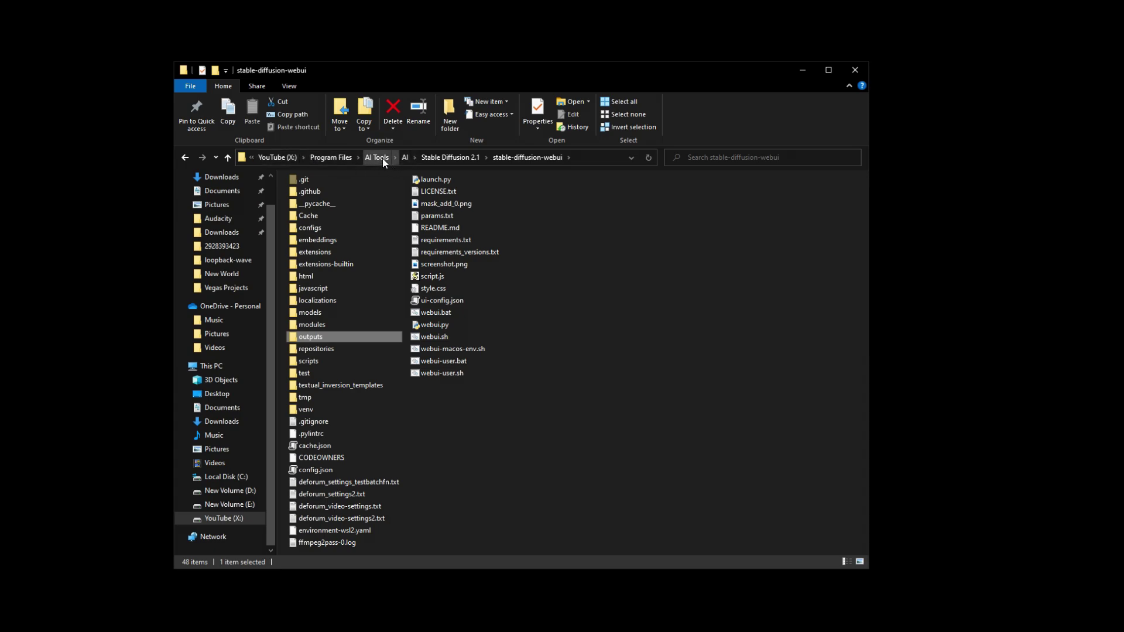
pyautogui.click(381, 158)
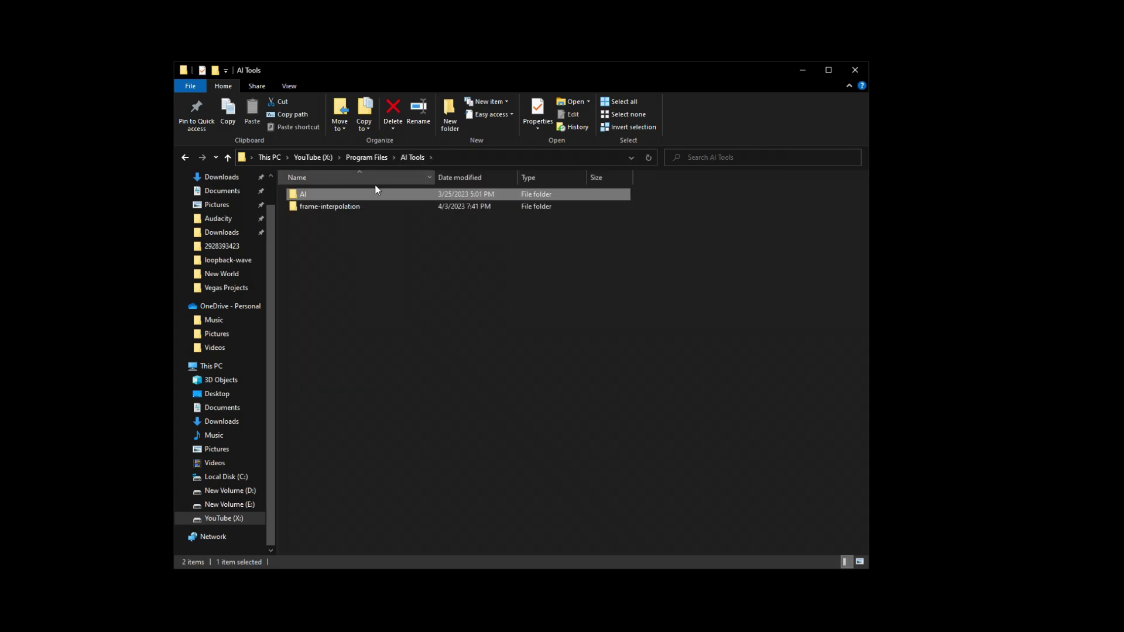
pyautogui.doubleClick(322, 197)
pyautogui.doubleClick(325, 229)
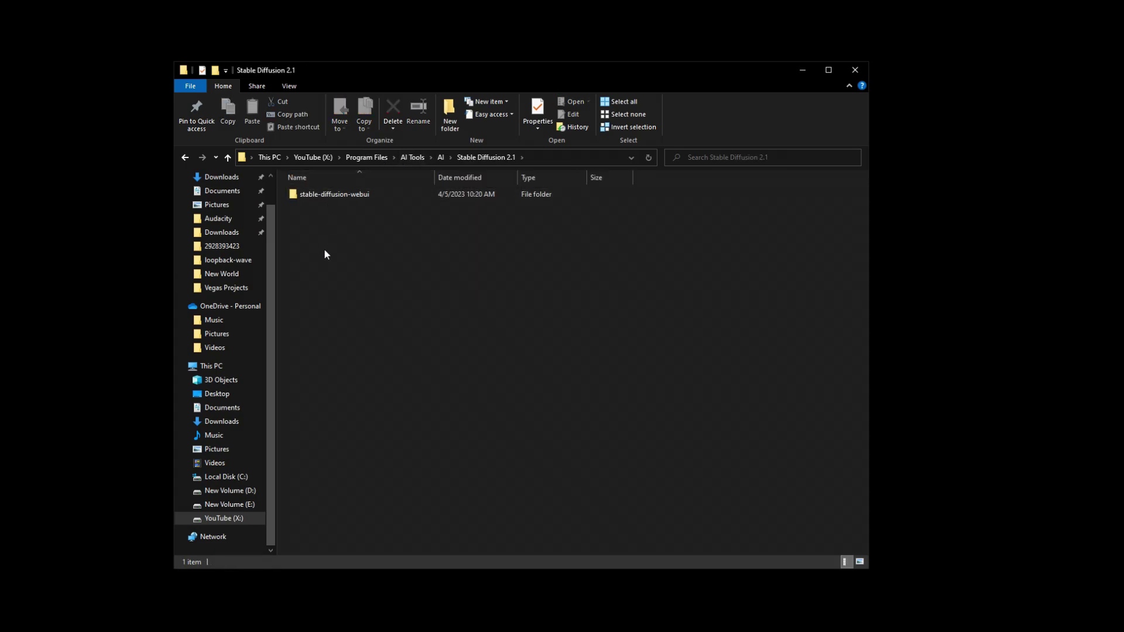
pyautogui.hotkey('alt', 'Left')
pyautogui.doubleClick(309, 208)
pyautogui.doubleClick(334, 209)
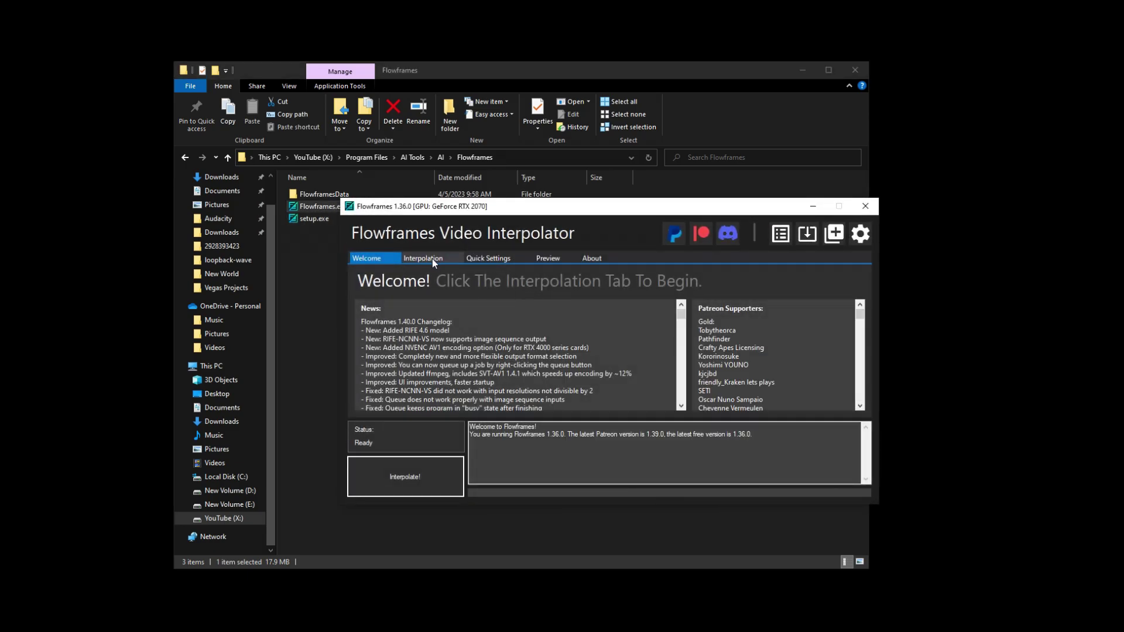
# Open the Interpolation tab and paste the upcaled folder path as the input.
pyautogui.click(432, 258)
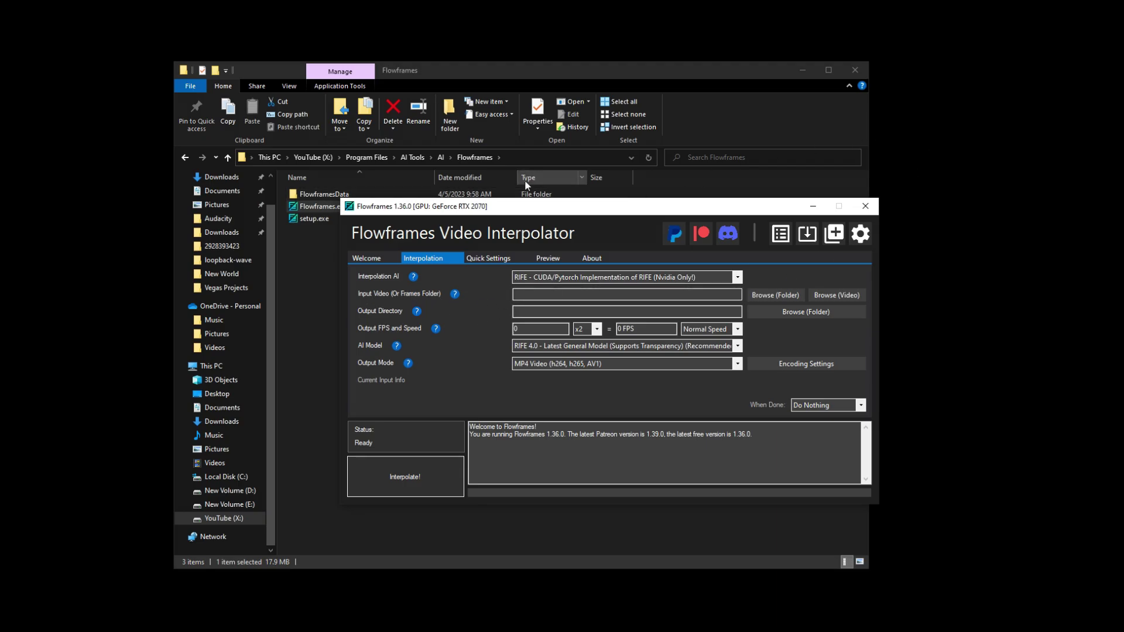
pyautogui.hotkey('alt', 'Tab')
pyautogui.scroll(-3, 711, 293)
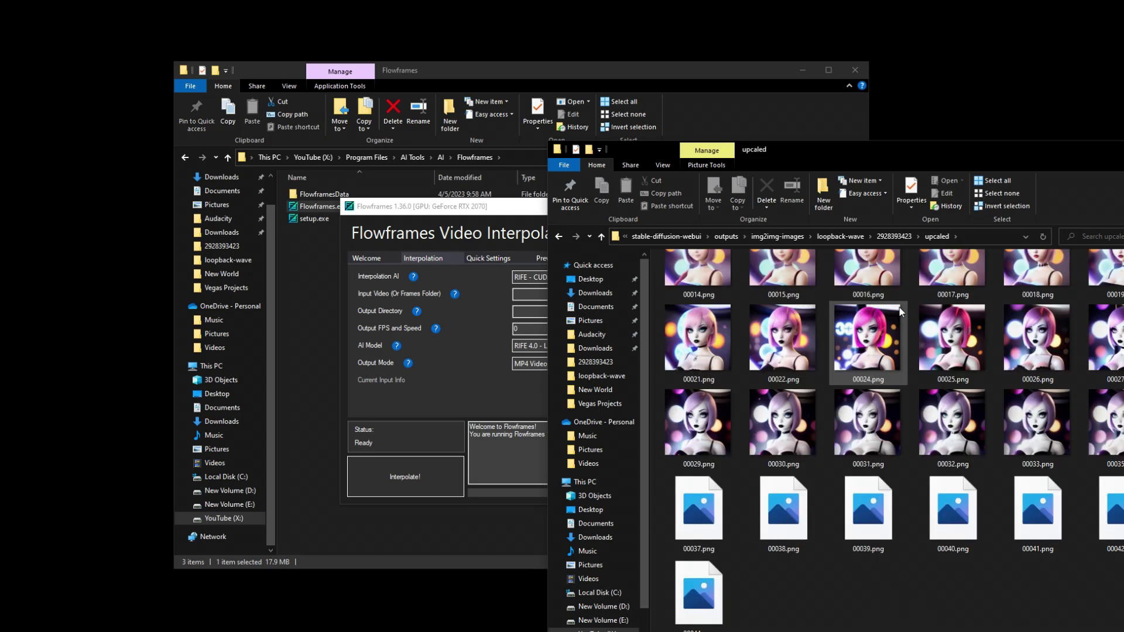
pyautogui.scroll(3, 711, 293)
pyautogui.click(981, 239)
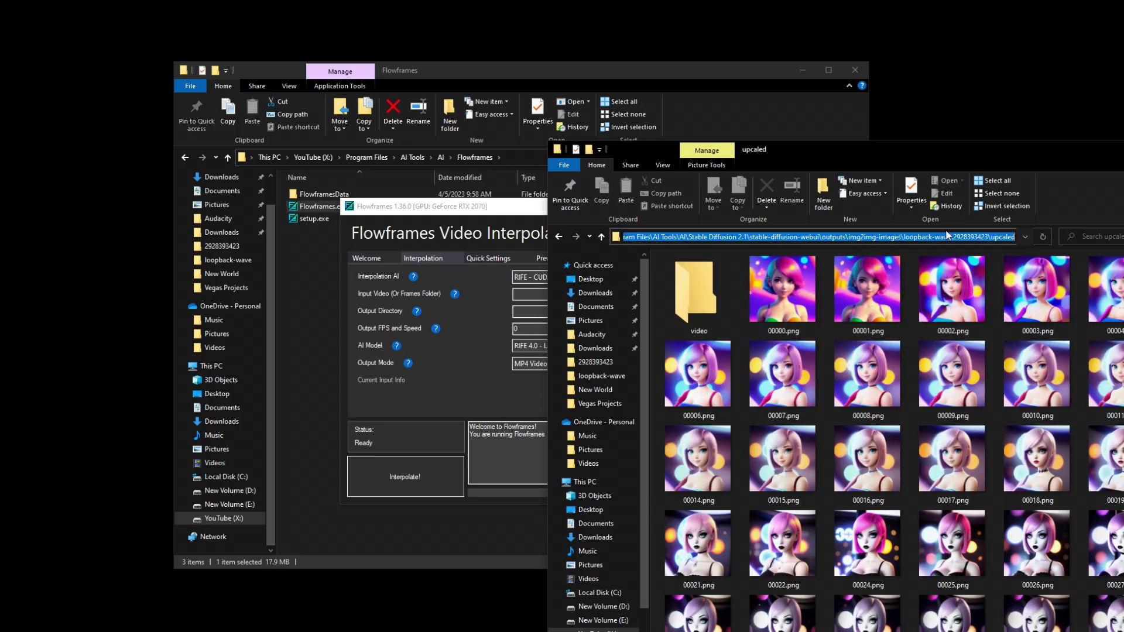
pyautogui.click(520, 291)
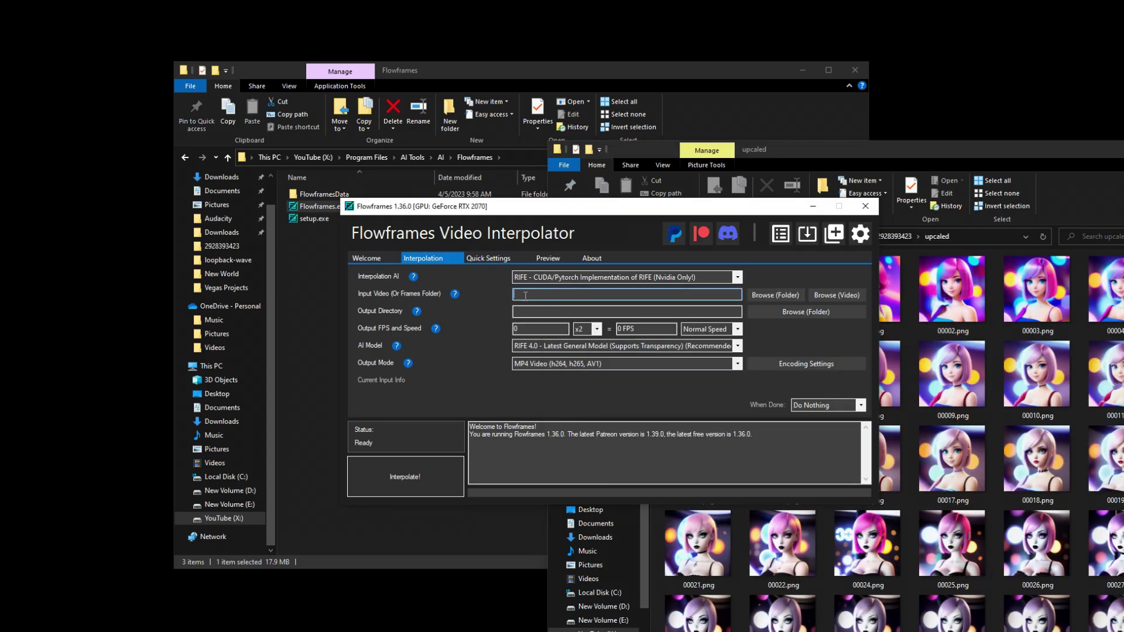
pyautogui.hotkey('ctrl', 'v')
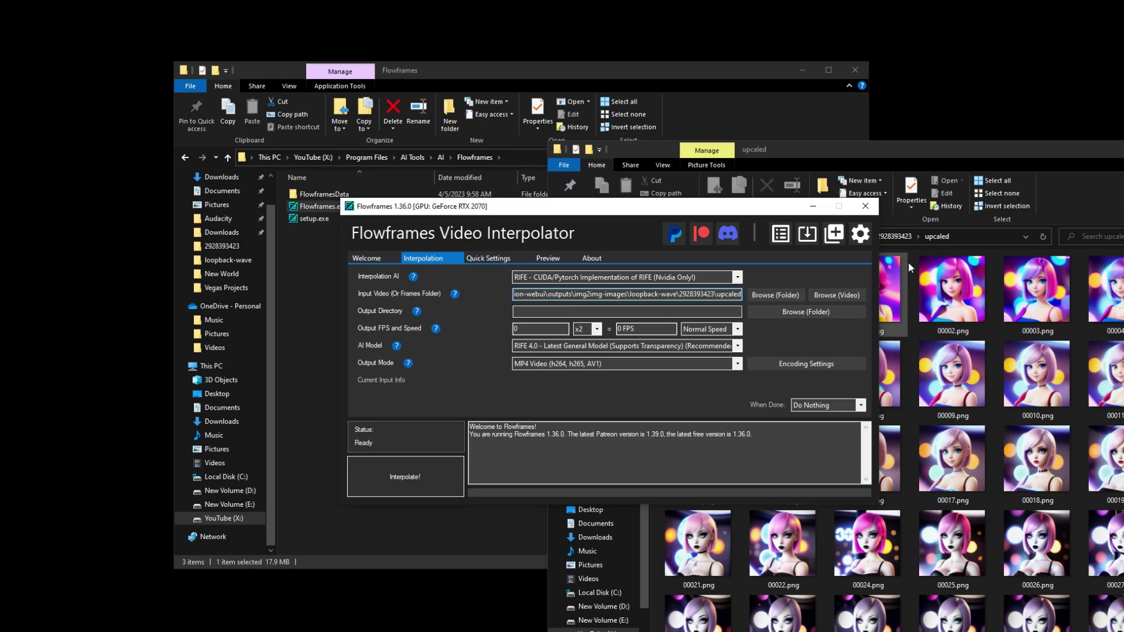
# Paste the upcaled\video subfolder path into Output Directory and select the 0 frame rate.
pyautogui.click(999, 145)
pyautogui.doubleClick(706, 295)
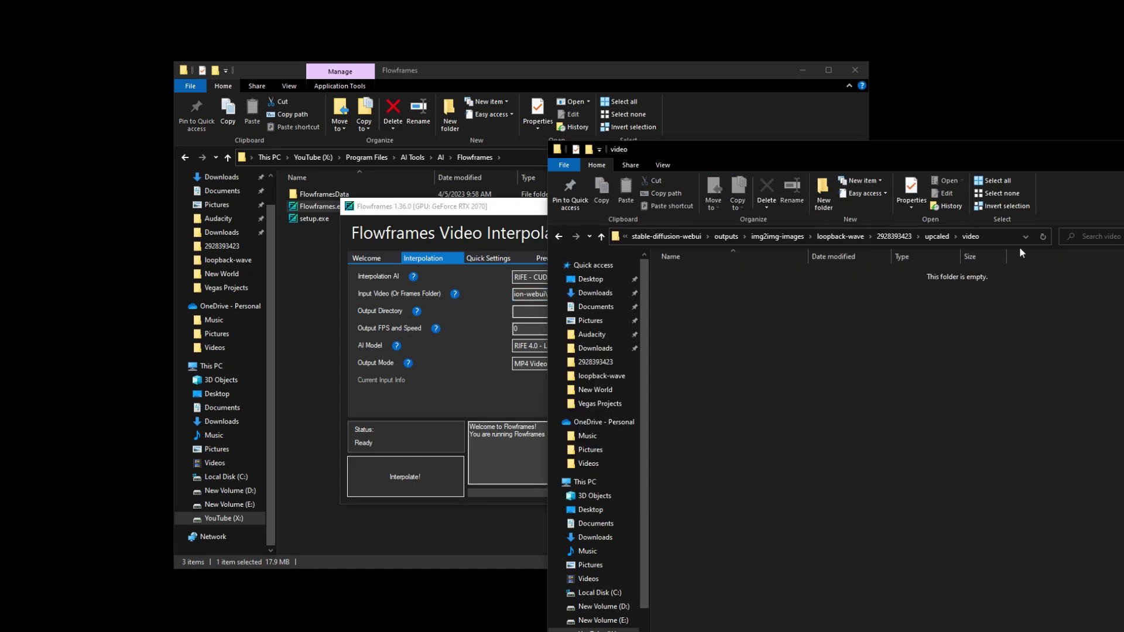
pyautogui.click(997, 238)
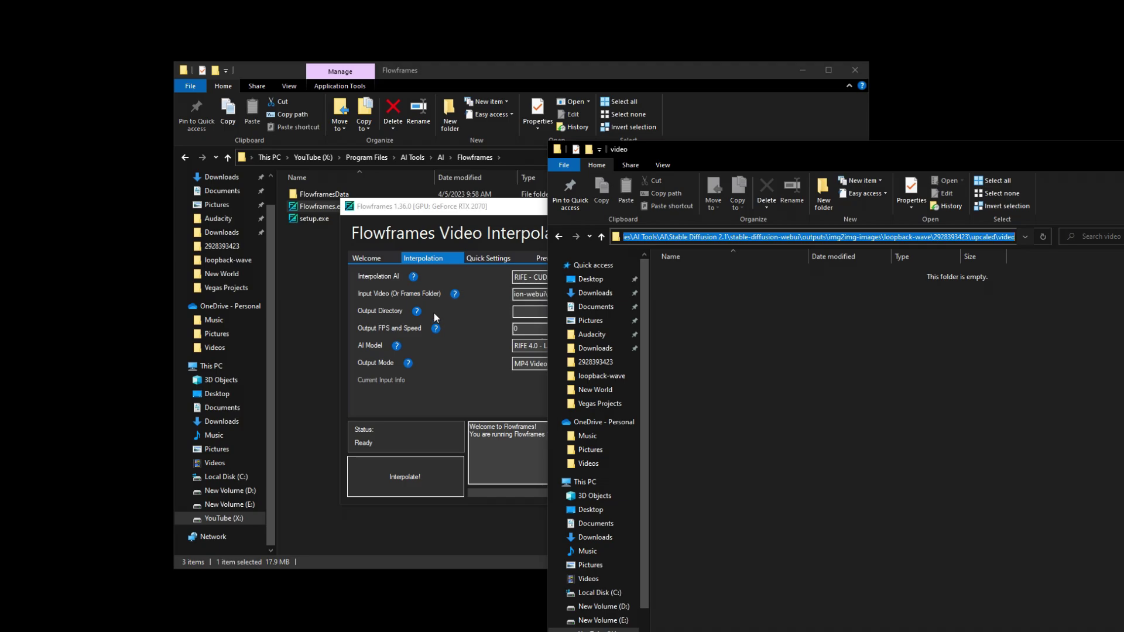
pyautogui.hotkey('ctrl', 'c')
pyautogui.click(529, 311)
pyautogui.hotkey('ctrl', 'v')
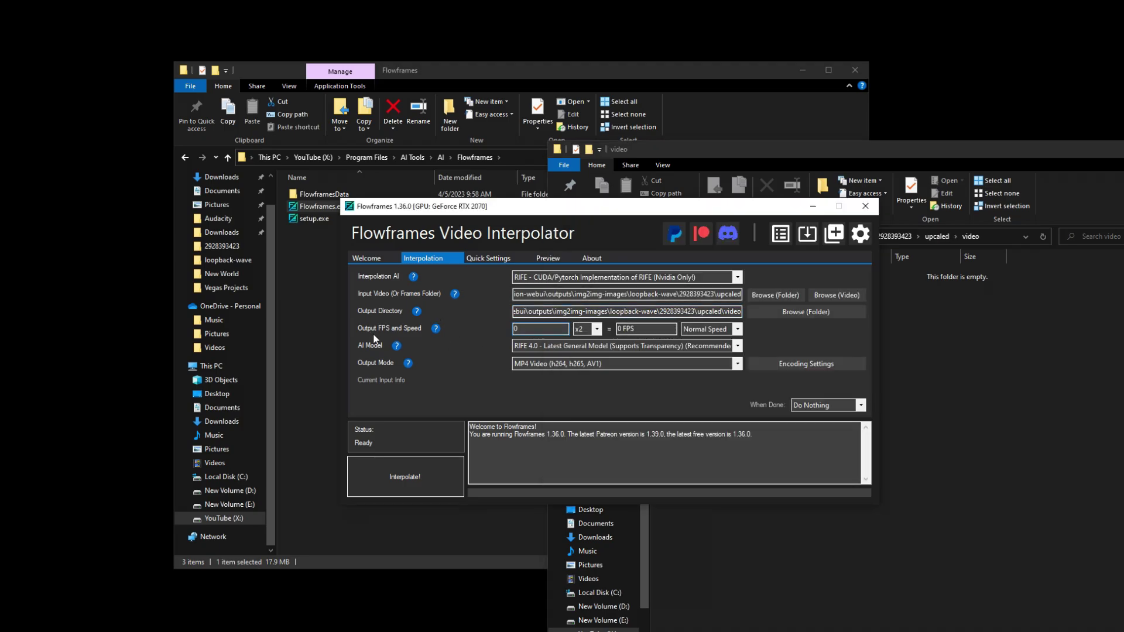
pyautogui.doubleClick(512, 329)
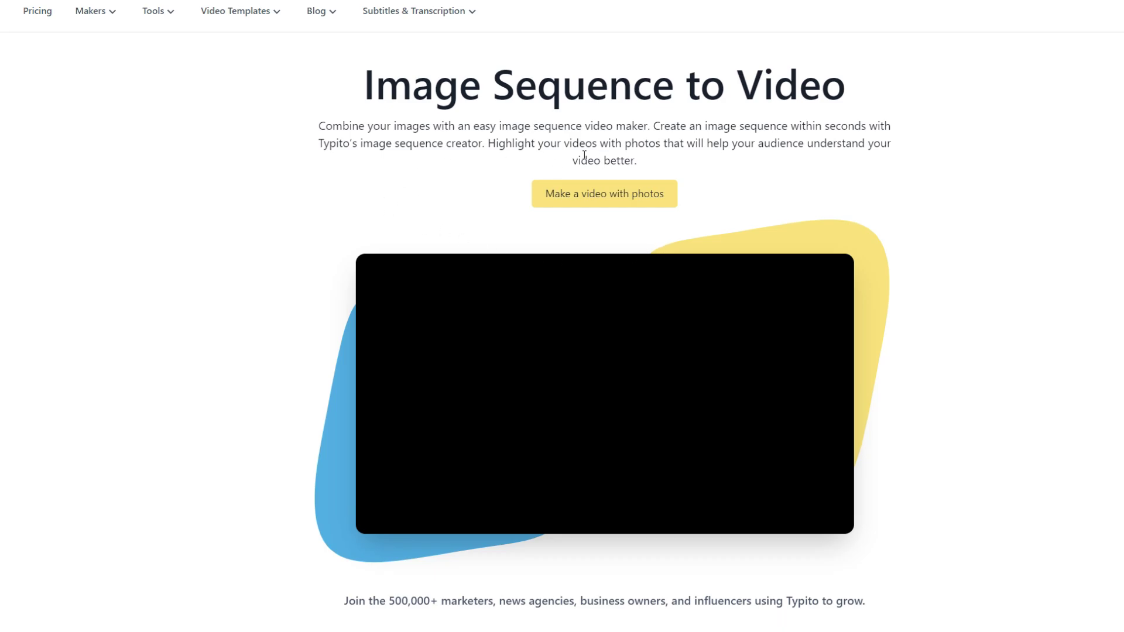
pyautogui.moveTo(364, 88); pyautogui.dragTo(837, 96)
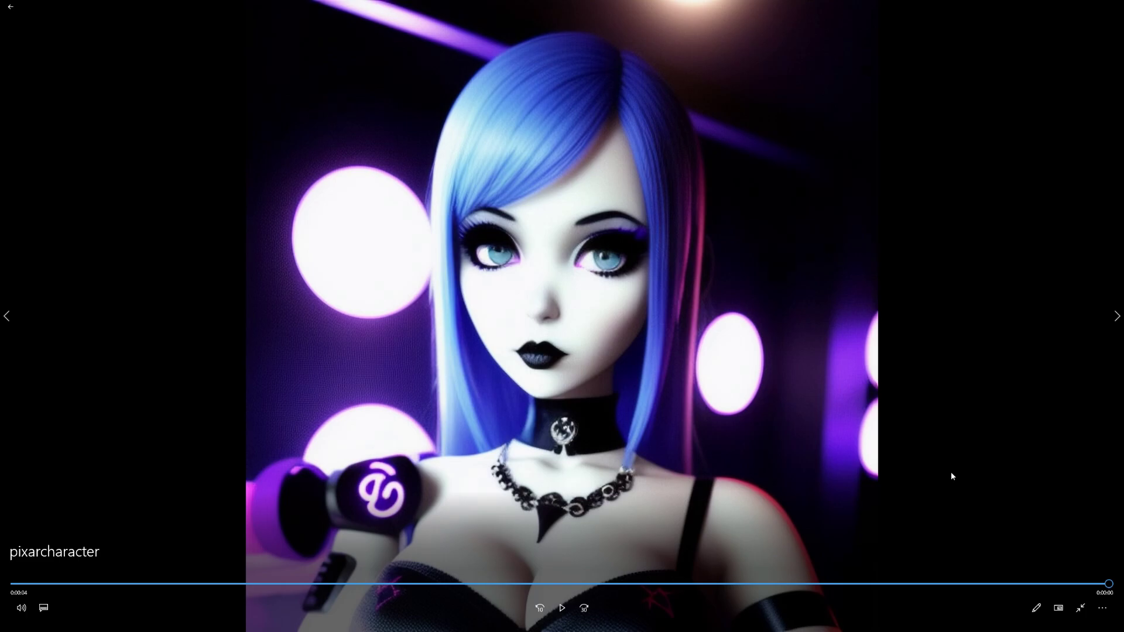
# Replay the pixarcharacter video from the start, then close Movies & TV.
pyautogui.click(562, 608)
pyautogui.moveTo(1114, 6)
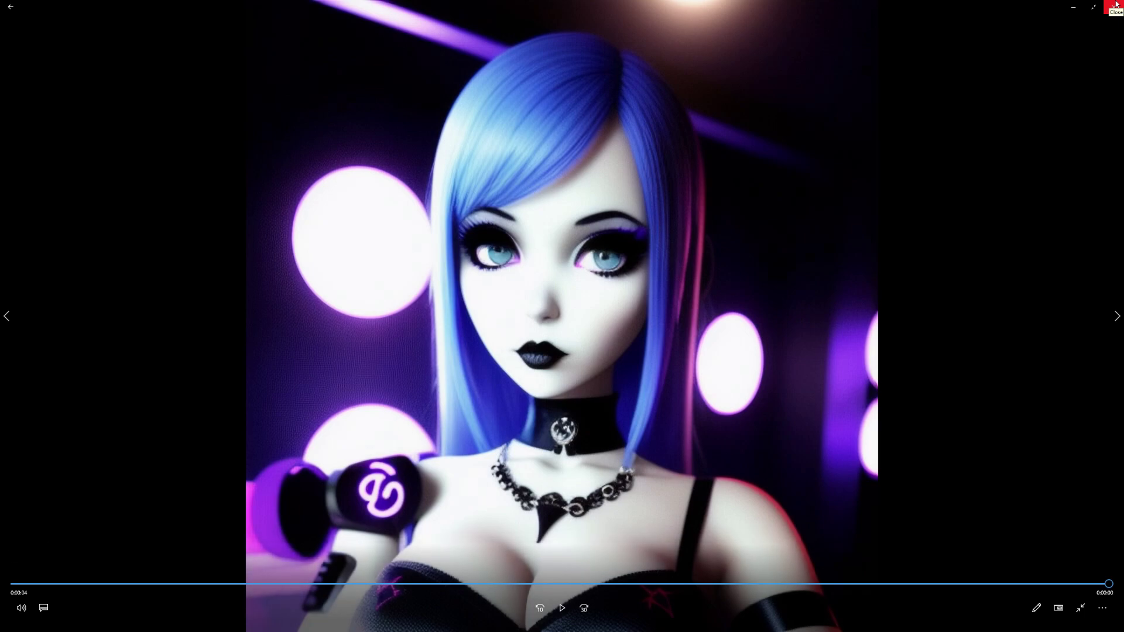
pyautogui.click(1116, 4)
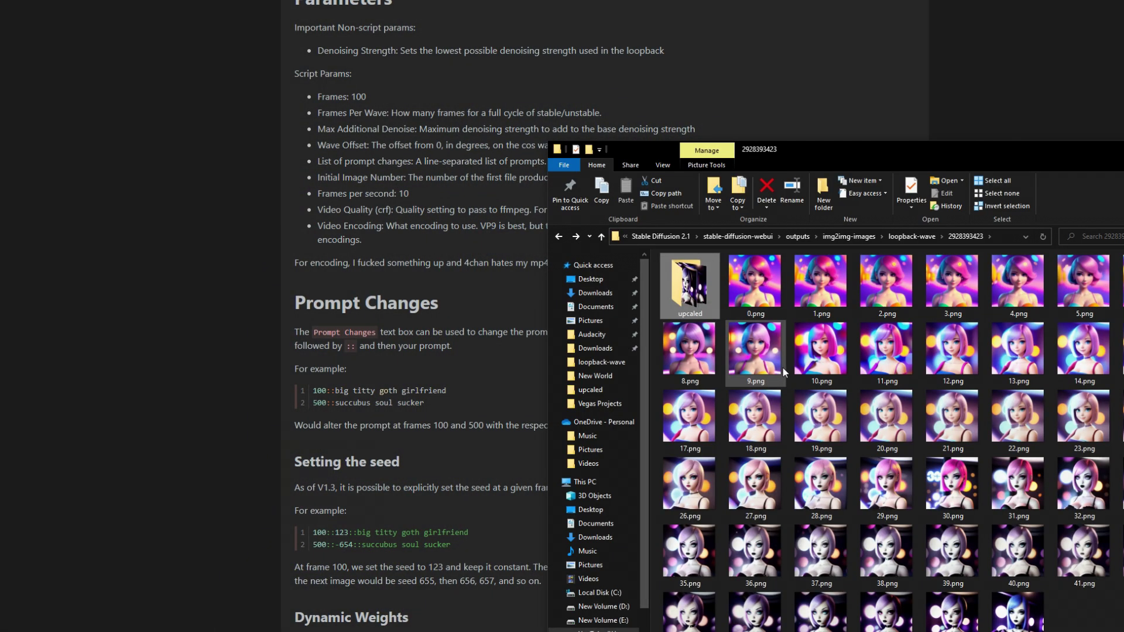
# Navigate from the loopback-wave folder into upcaled\video as the output location.
pyautogui.hotkey('alt', 'Up')
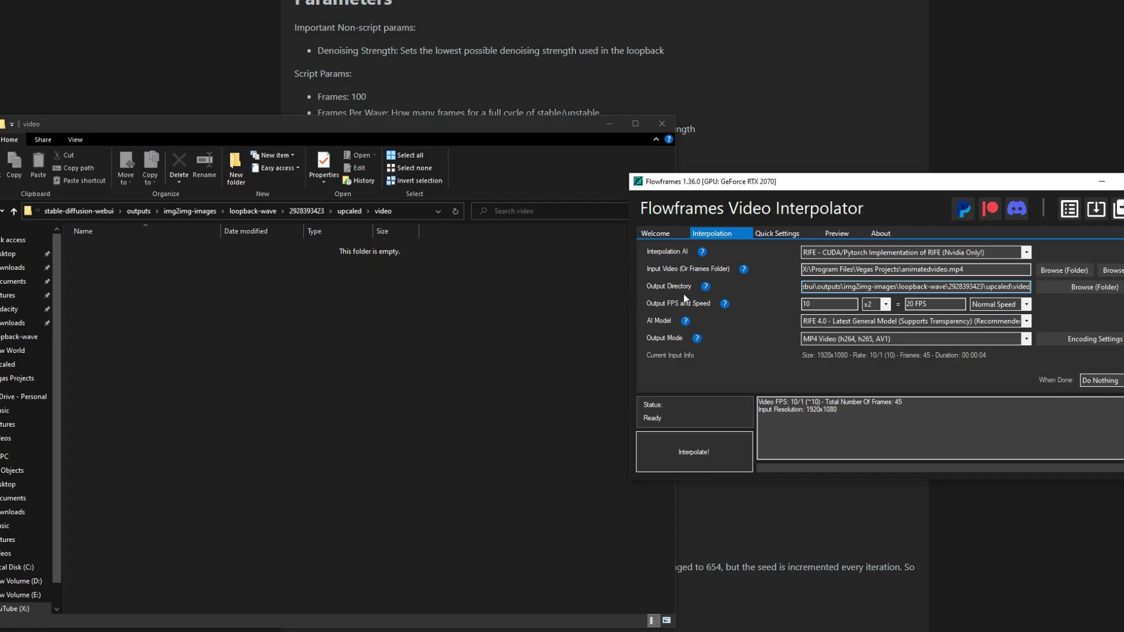
pyautogui.click(353, 212)
pyautogui.doubleClick(138, 279)
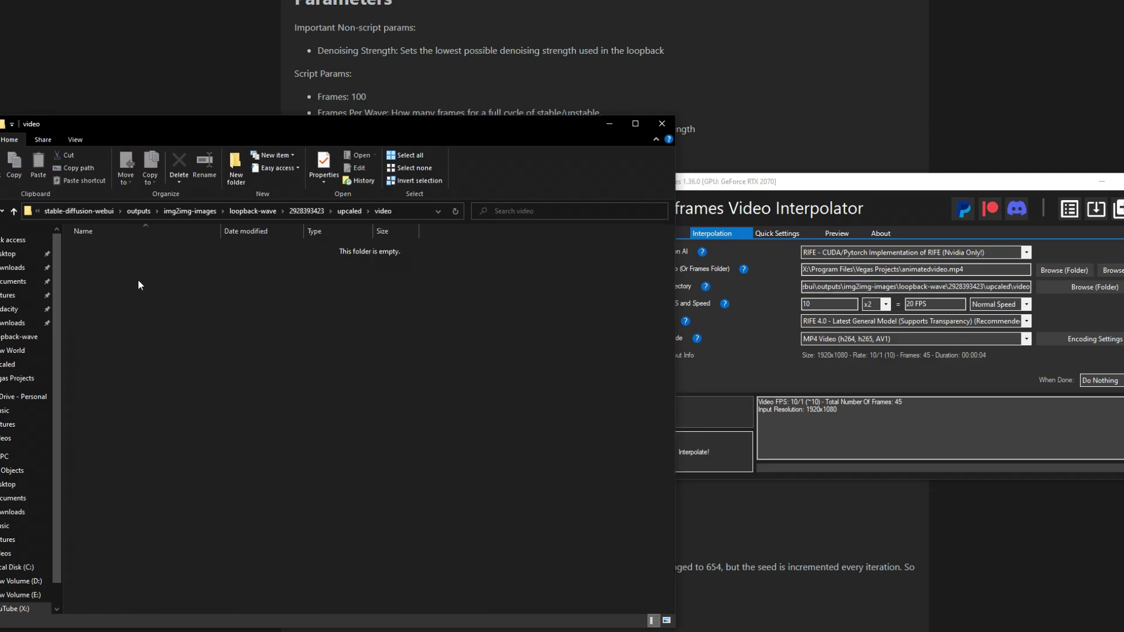
# Keep input 10 FPS with the x2 multiplier for 20 FPS and run the interpolation.
pyautogui.click(873, 355)
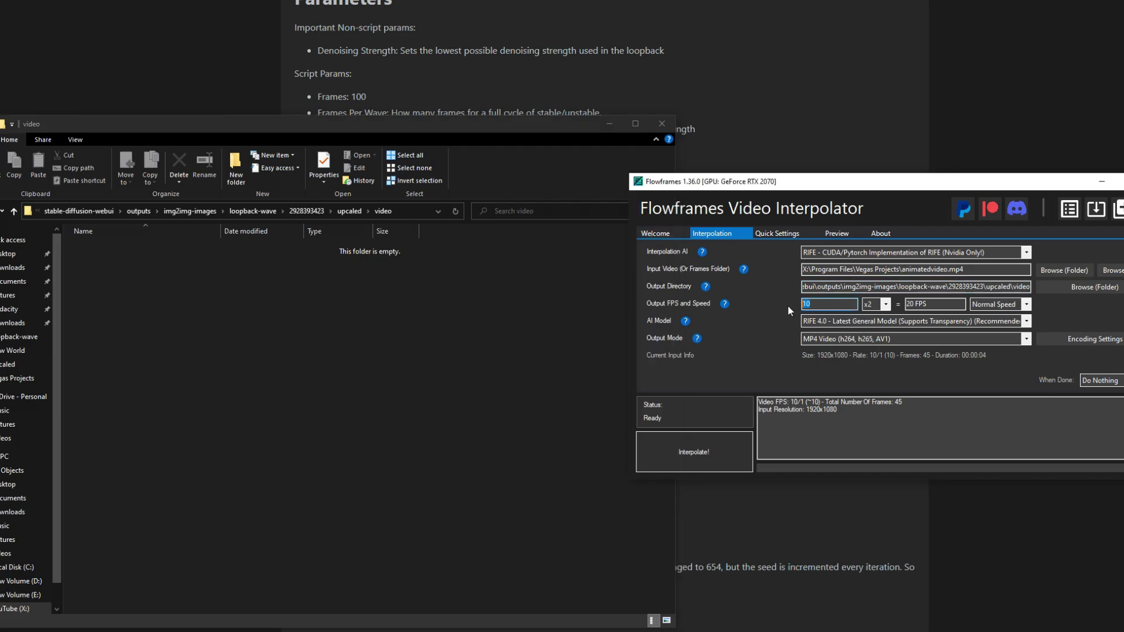
pyautogui.click(852, 304)
pyautogui.click(885, 305)
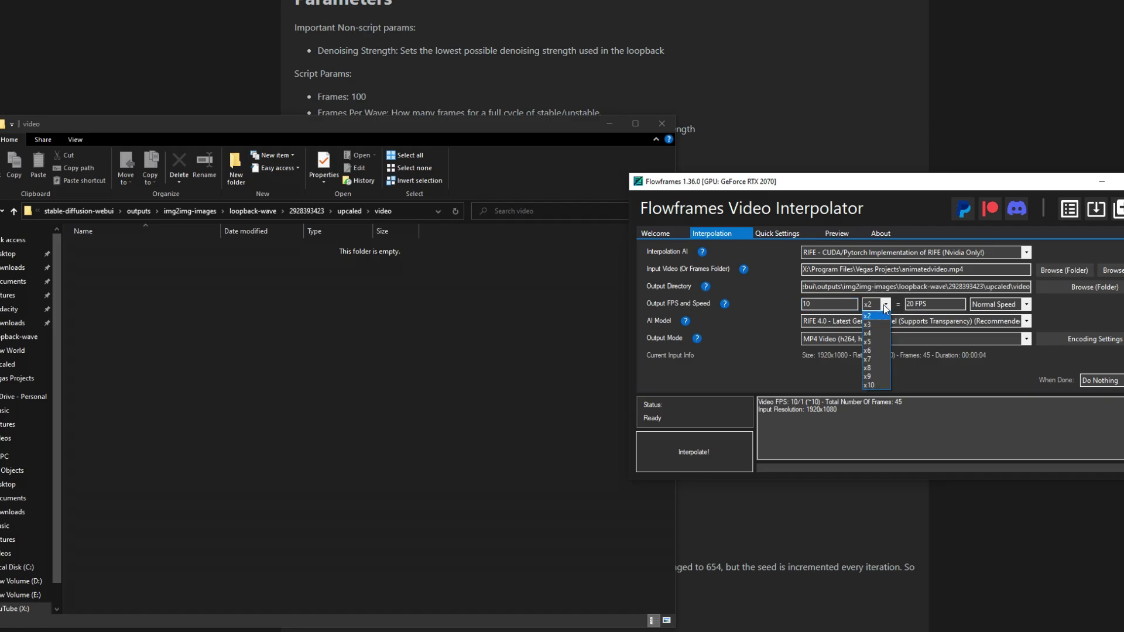
pyautogui.click(886, 307)
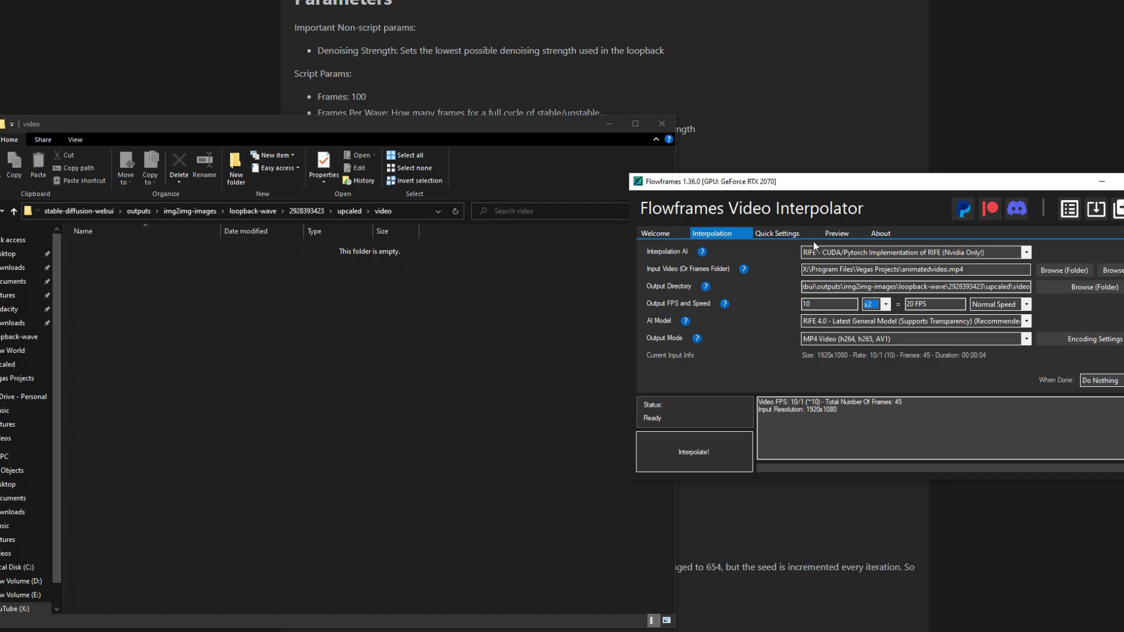
pyautogui.click(705, 455)
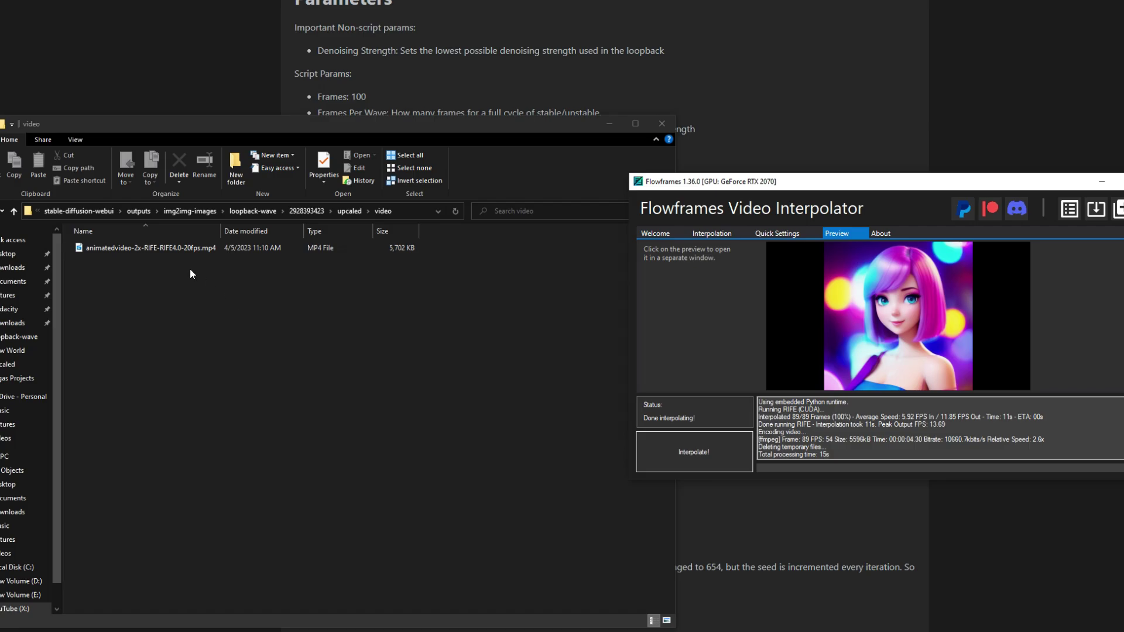
# Watch animatedvideo-2x-RIFE-RIFE4.0-20fps.mp4 three times, close the player, and nudge Flowframes right.
pyautogui.doubleClick(142, 248)
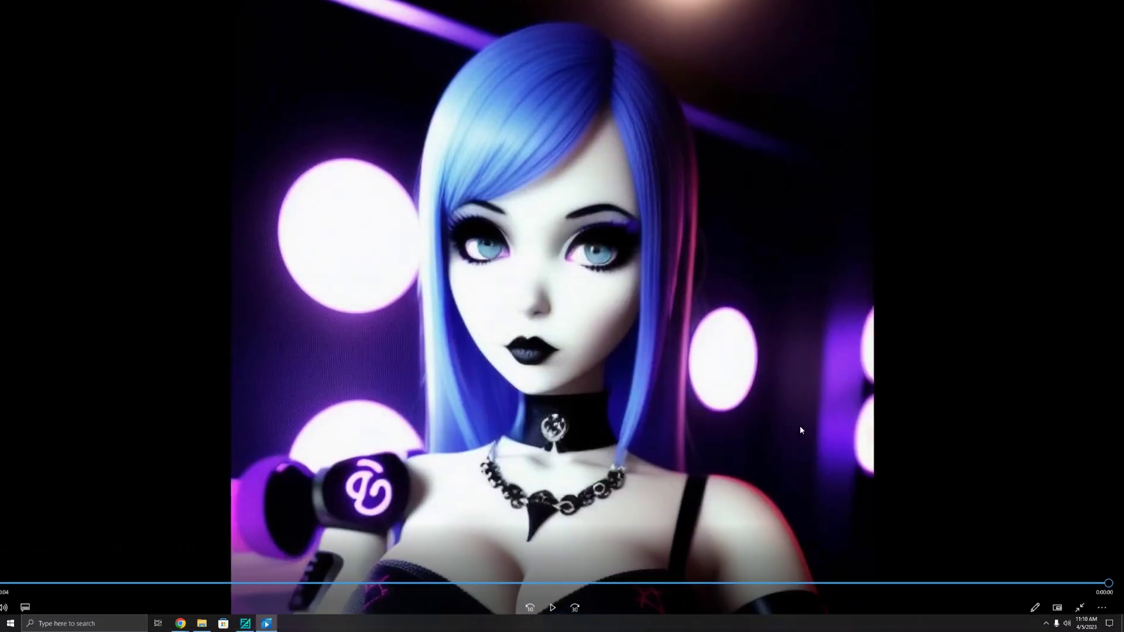
pyautogui.click(562, 598)
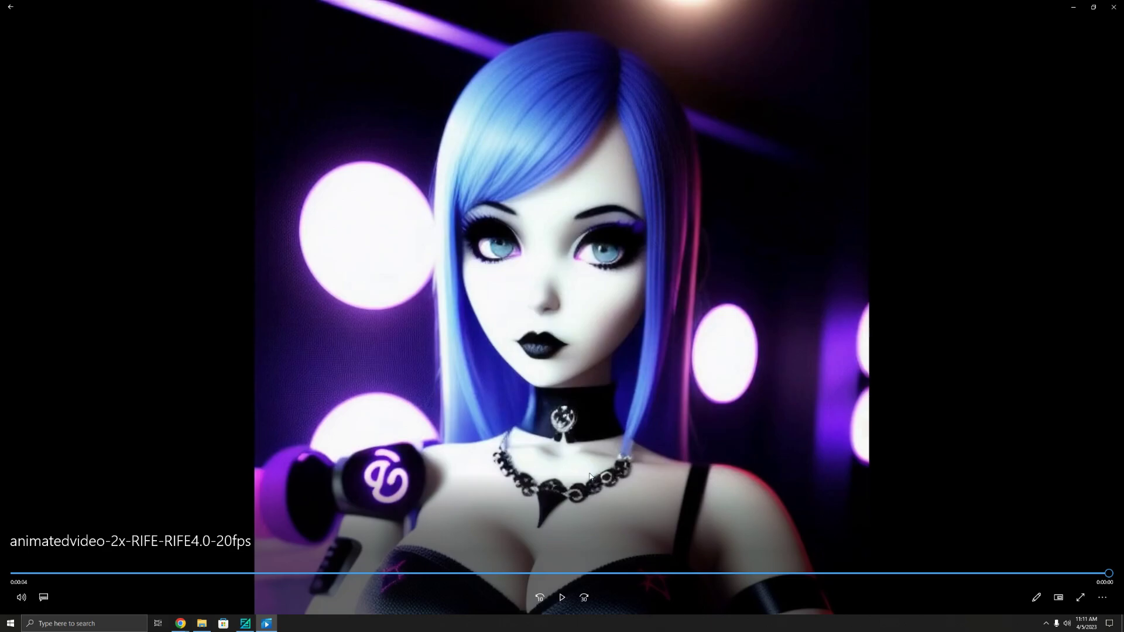
pyautogui.click(562, 597)
pyautogui.click(1114, 6)
pyautogui.moveTo(743, 186); pyautogui.dragTo(780, 189)
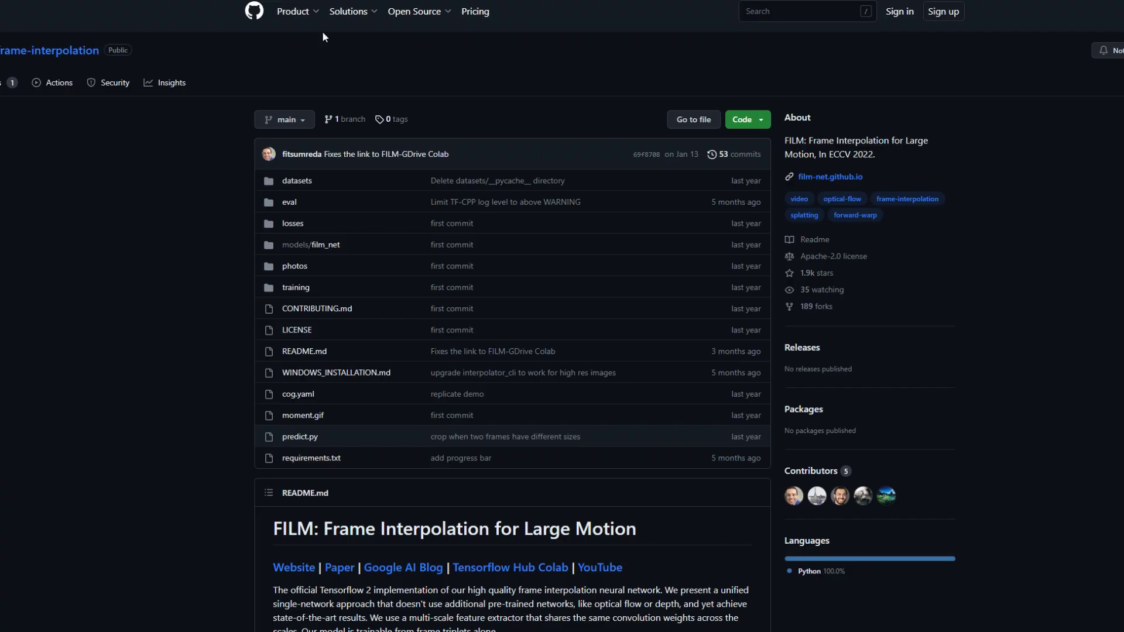
# Scroll the FILM frame-interpolation README down to the Training section.
pyautogui.scroll(-10, 581, 344)
pyautogui.scroll(-20, 542, 373)
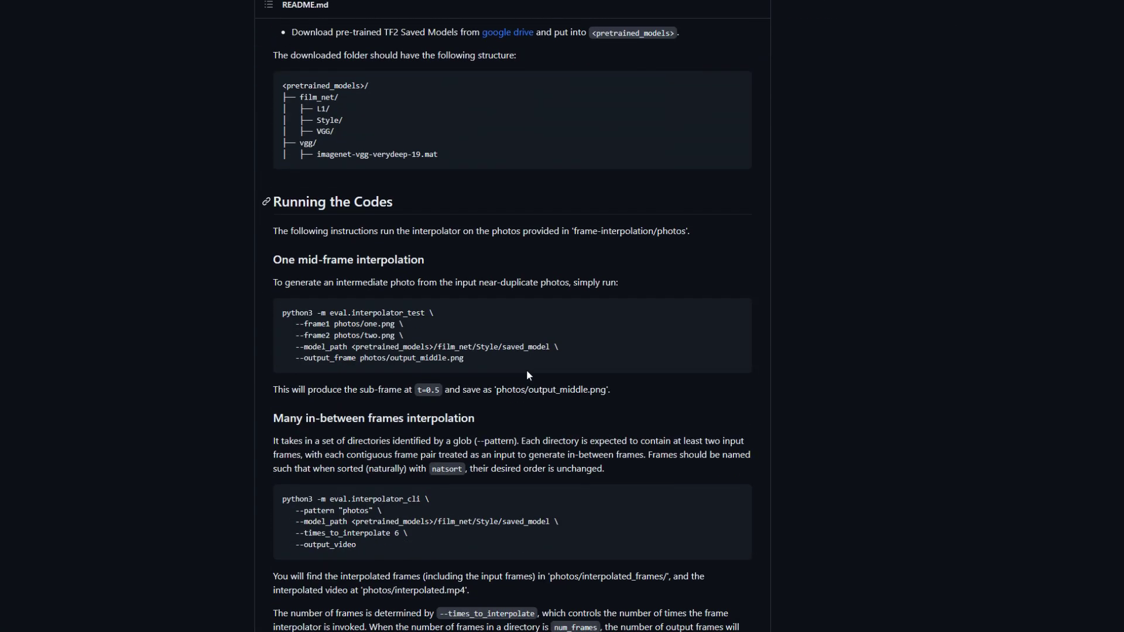
pyautogui.scroll(-4, 469, 349)
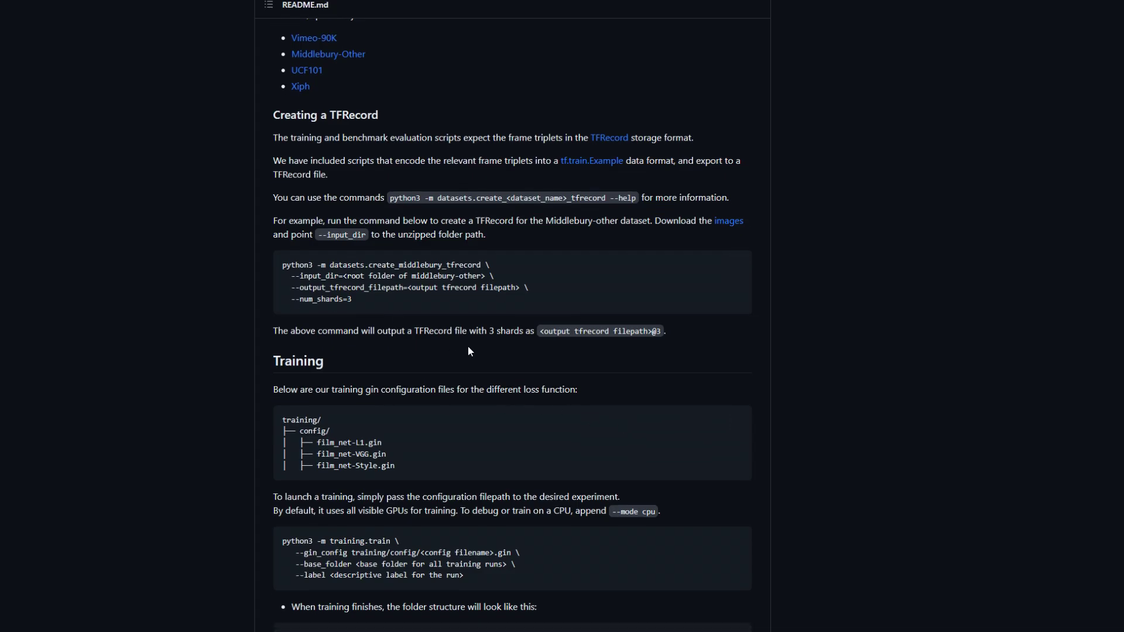